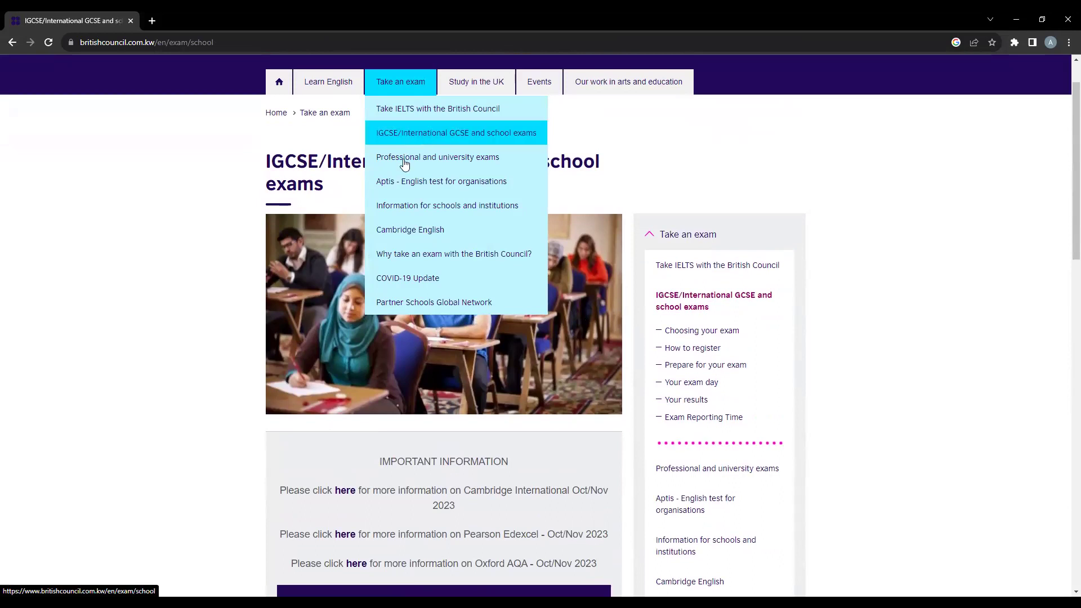
- Open the private-candidate Register now page and expand 'Step1: Complete your Registration Online'
scroll(446, 304, "down", 4)
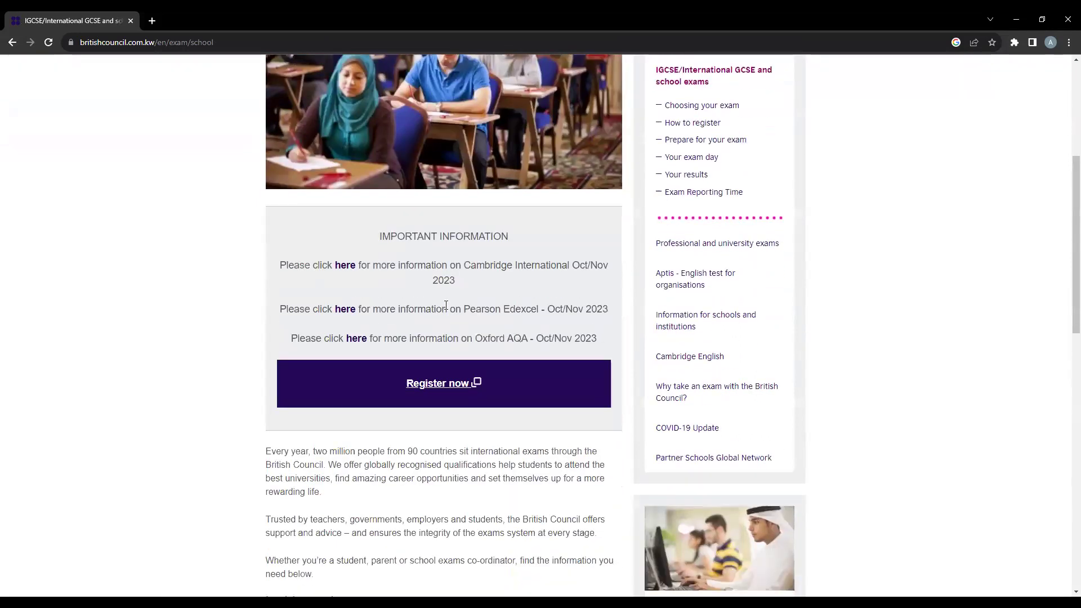
left_click(451, 379)
scroll(420, 311, "down", 4)
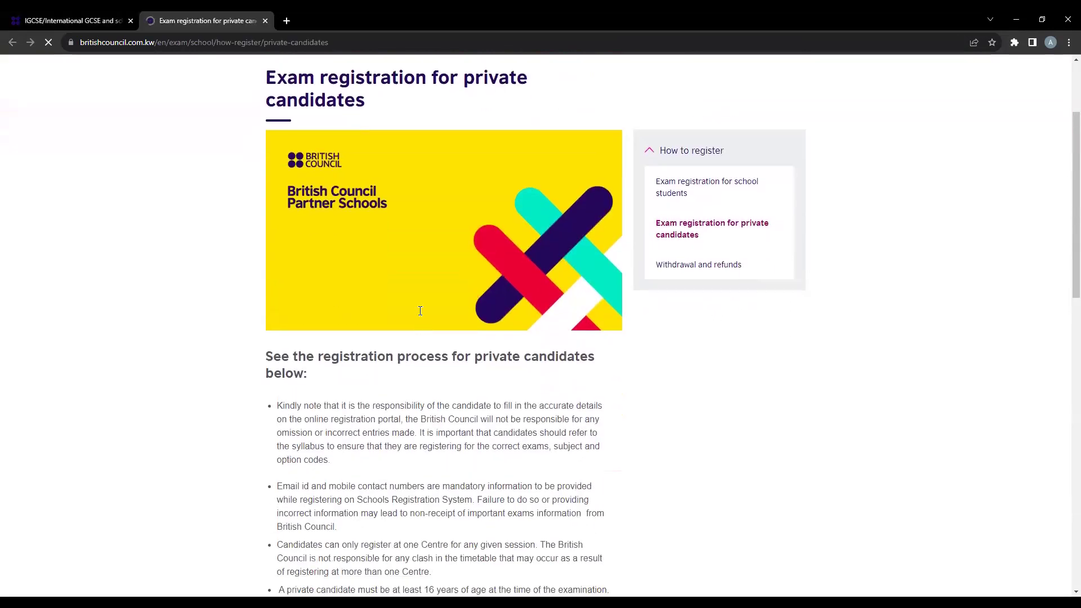
scroll(420, 311, "down", 9)
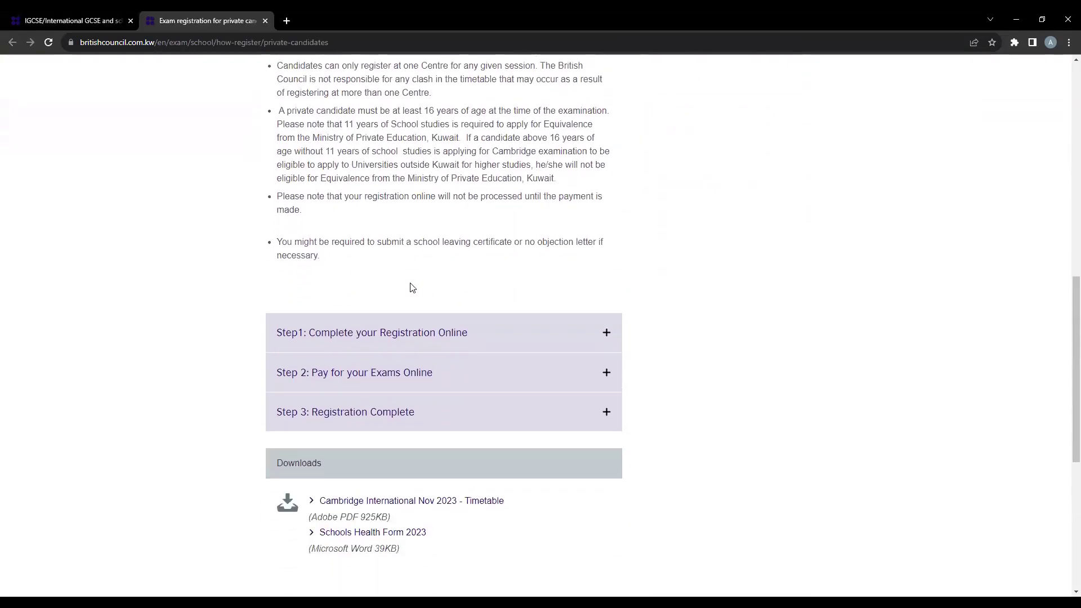
left_click(377, 330)
scroll(374, 264, "down", 2)
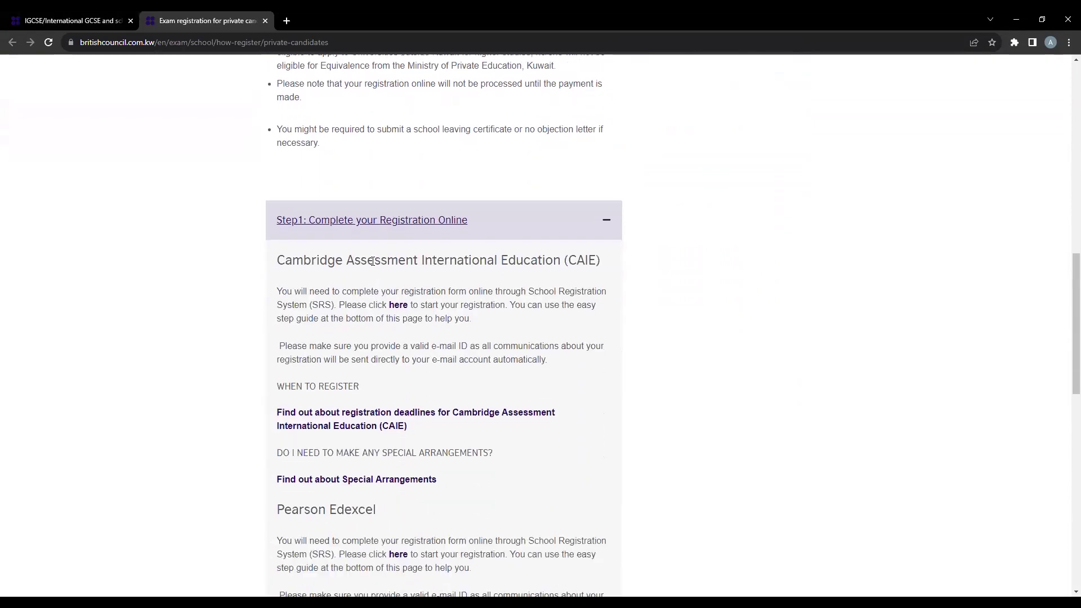
scroll(337, 405, "down", 1)
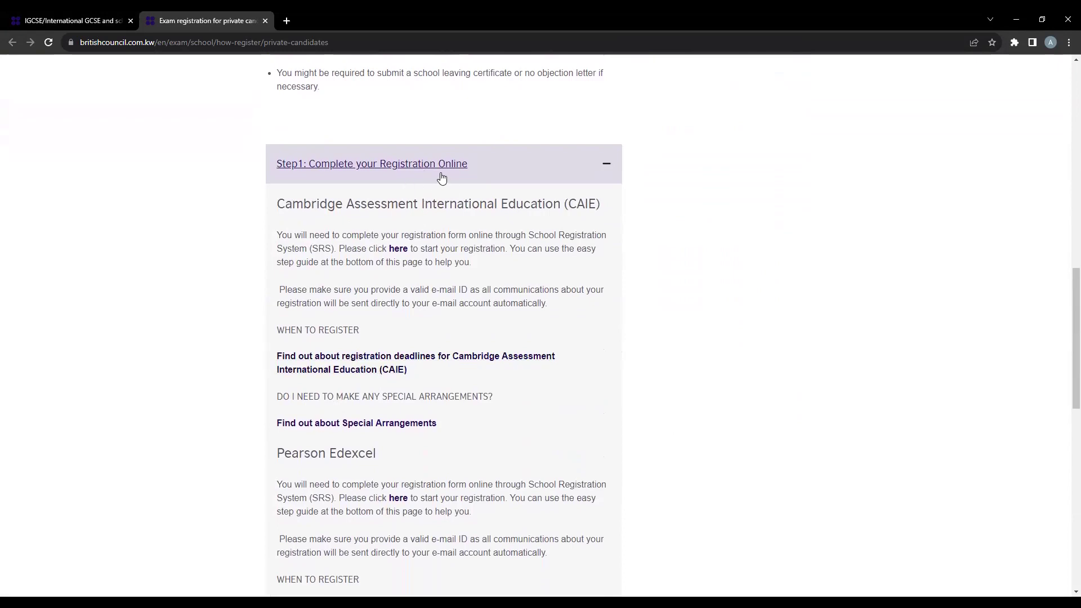
scroll(441, 177, "down", 1)
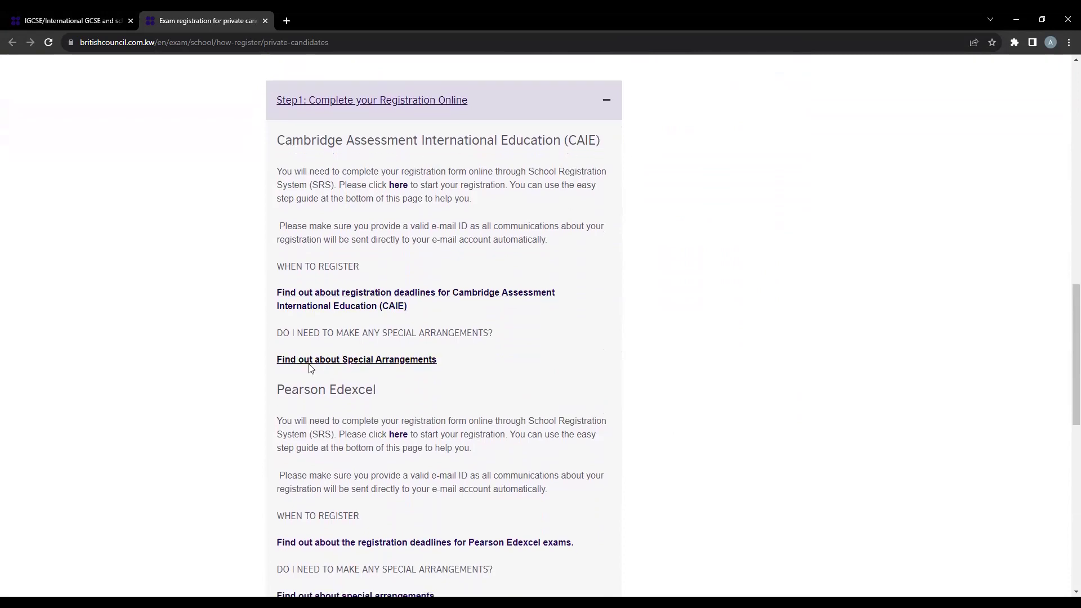
scroll(459, 357, "down", 1)
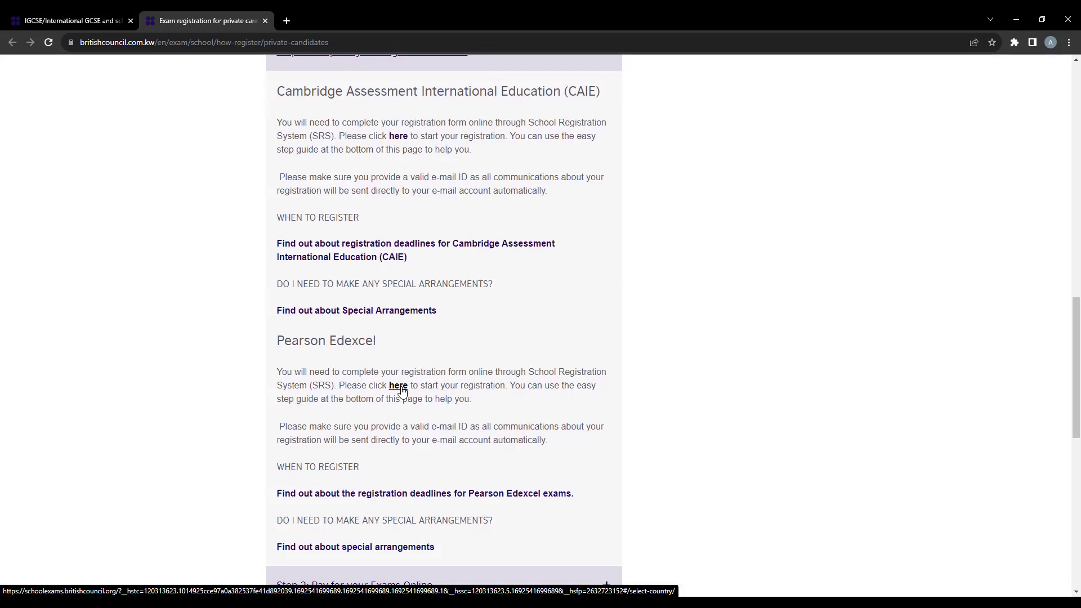
- Follow the Pearson Edexcel registration link, continue with Kuwait, and list the awarding bodies
left_click(401, 391)
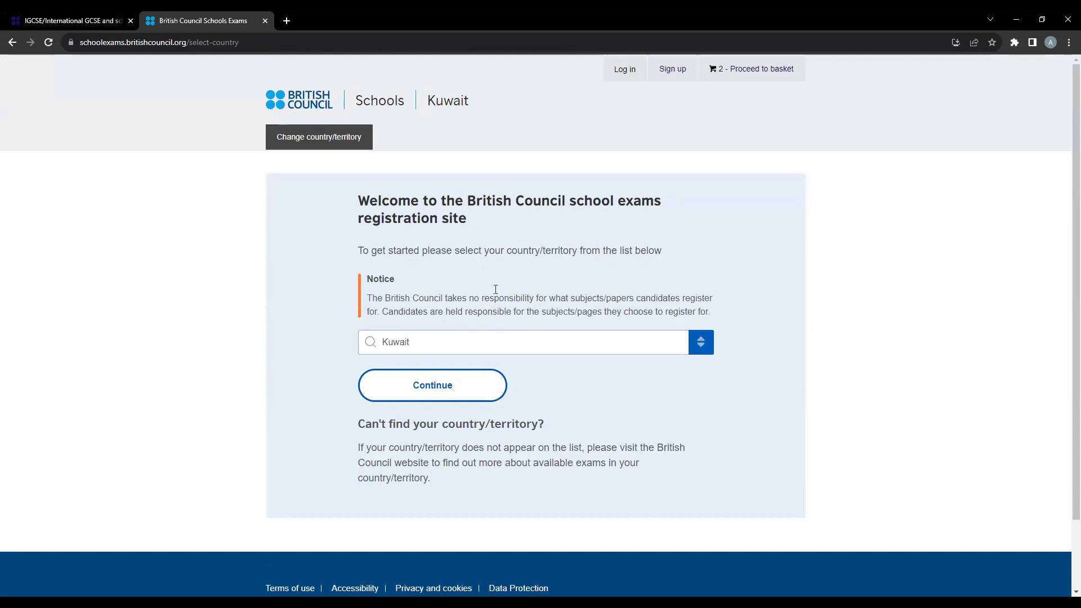
left_click(446, 399)
scroll(431, 376, "down", 1)
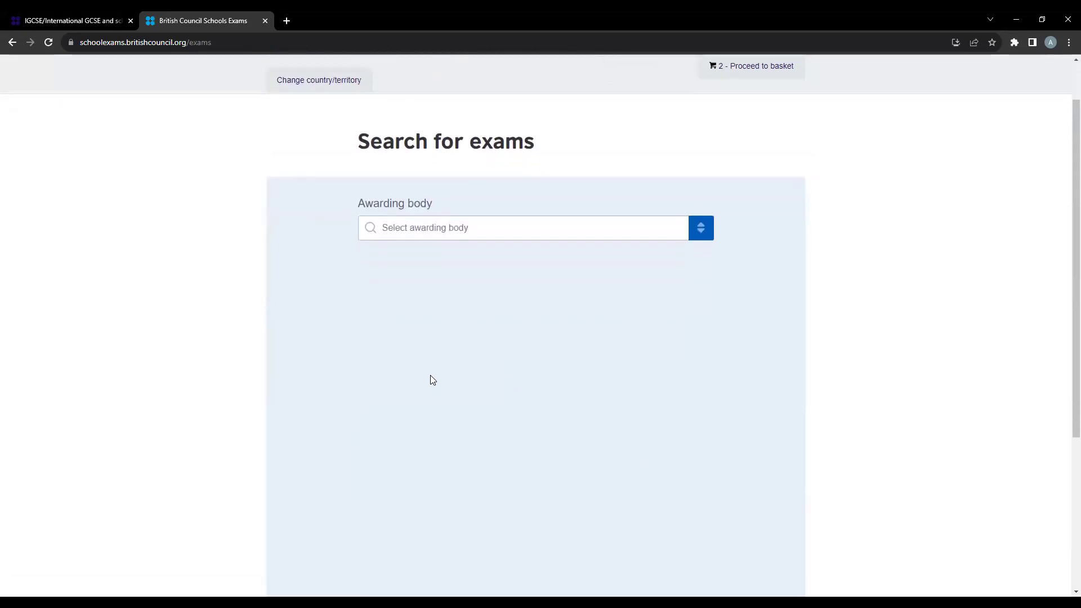
scroll(430, 375, "down", 1)
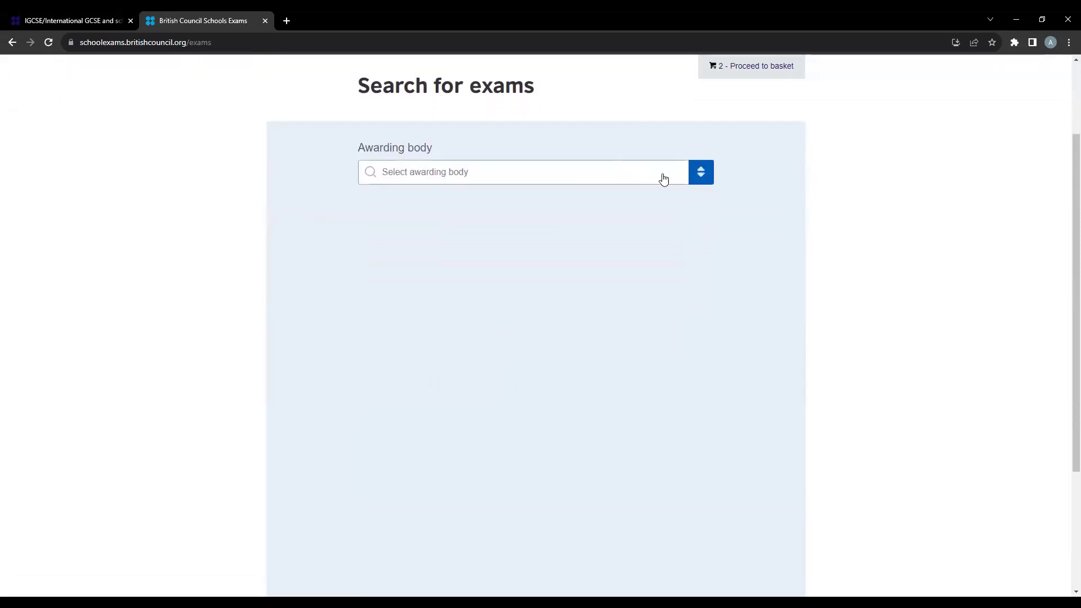
left_click(697, 174)
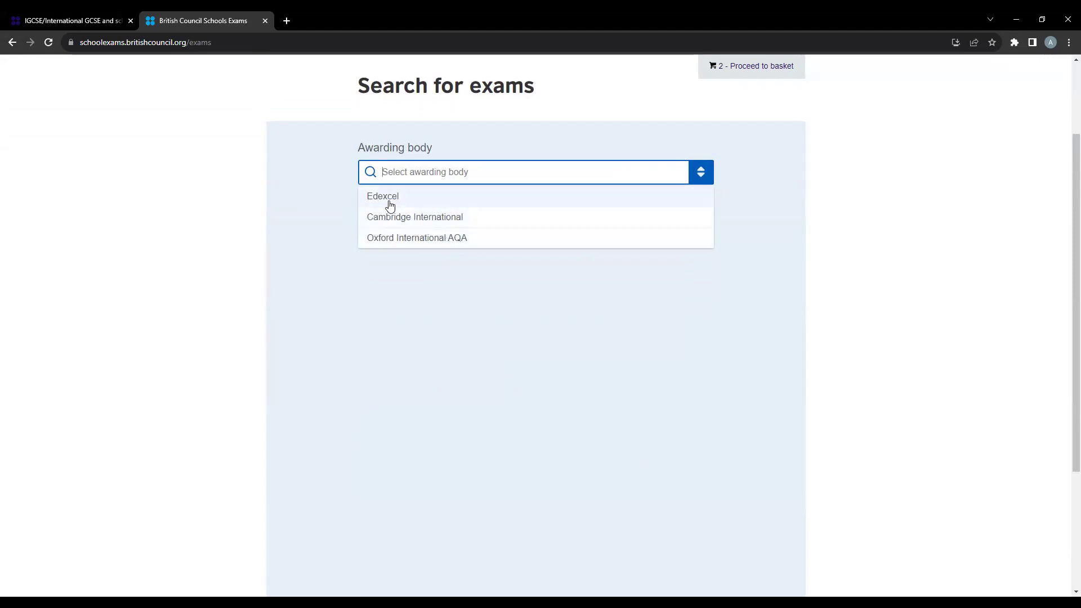
- Choose Edexcel as awarding body, November 2023 session and IGCSE qualification level
left_click(413, 200)
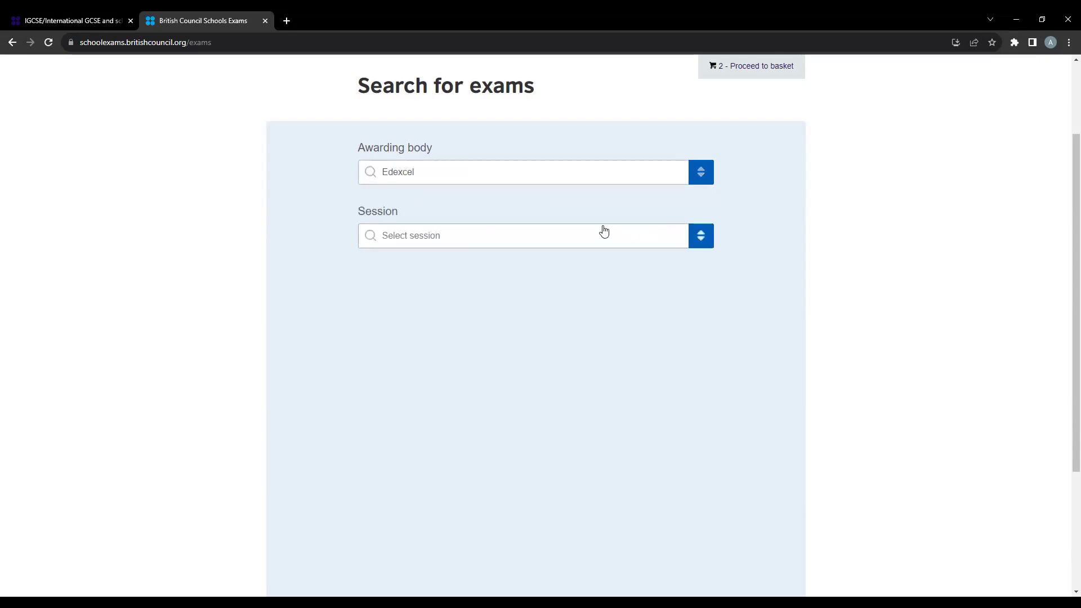
left_click(642, 241)
left_click(433, 260)
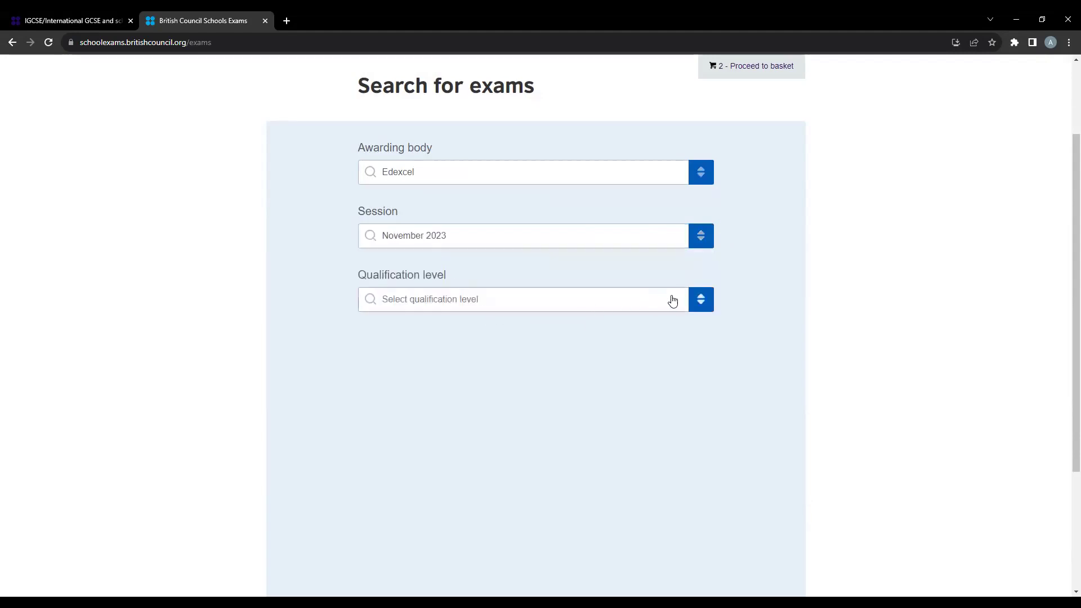
left_click(678, 302)
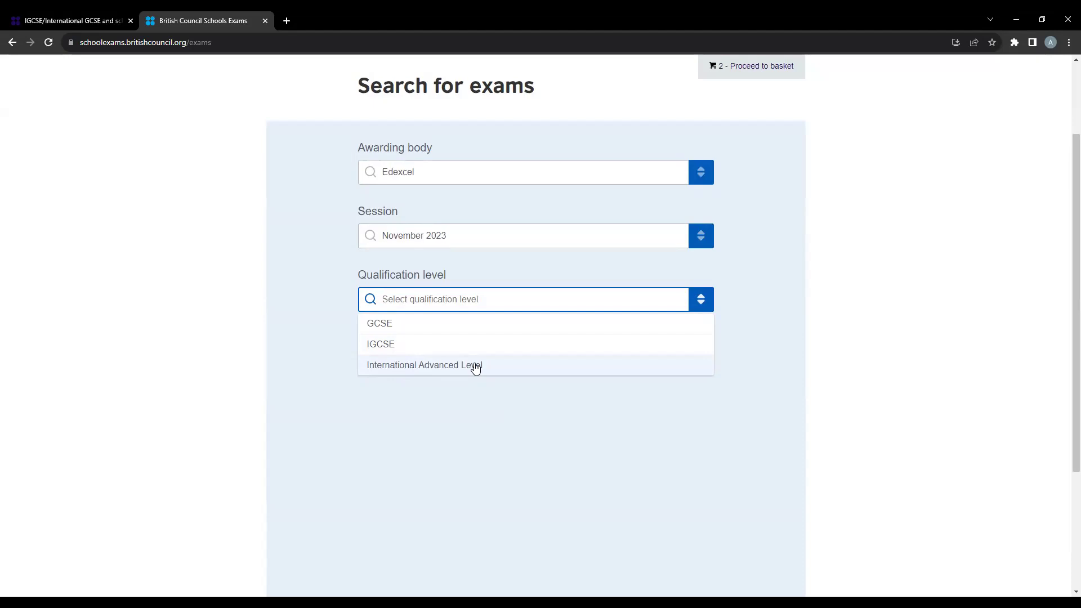
left_click(394, 344)
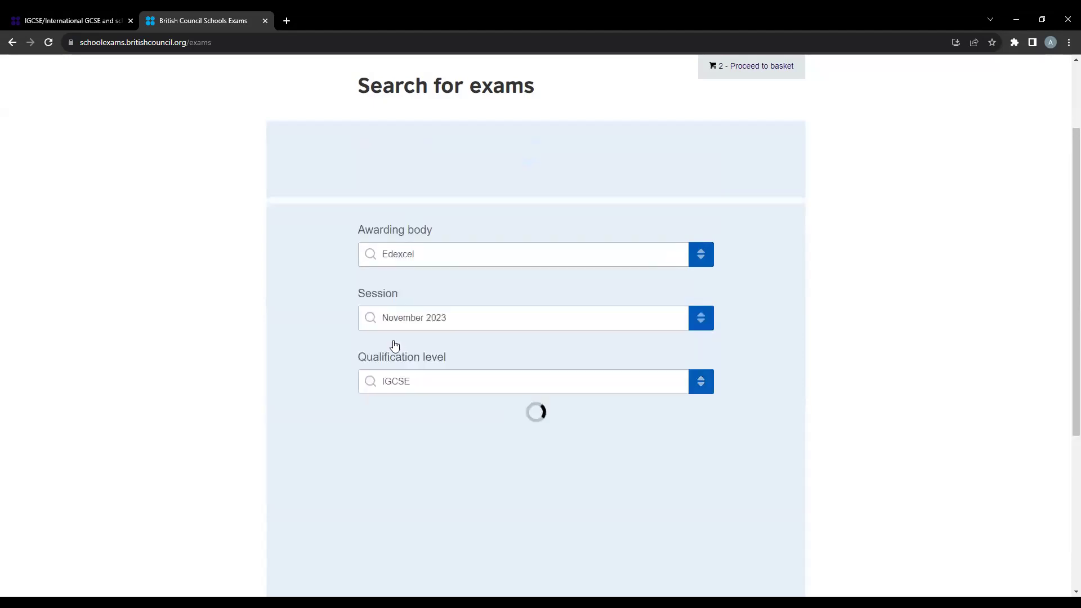
- Set the exam location to Kuwait City (British Council Kuwait)
scroll(413, 342, "down", 3)
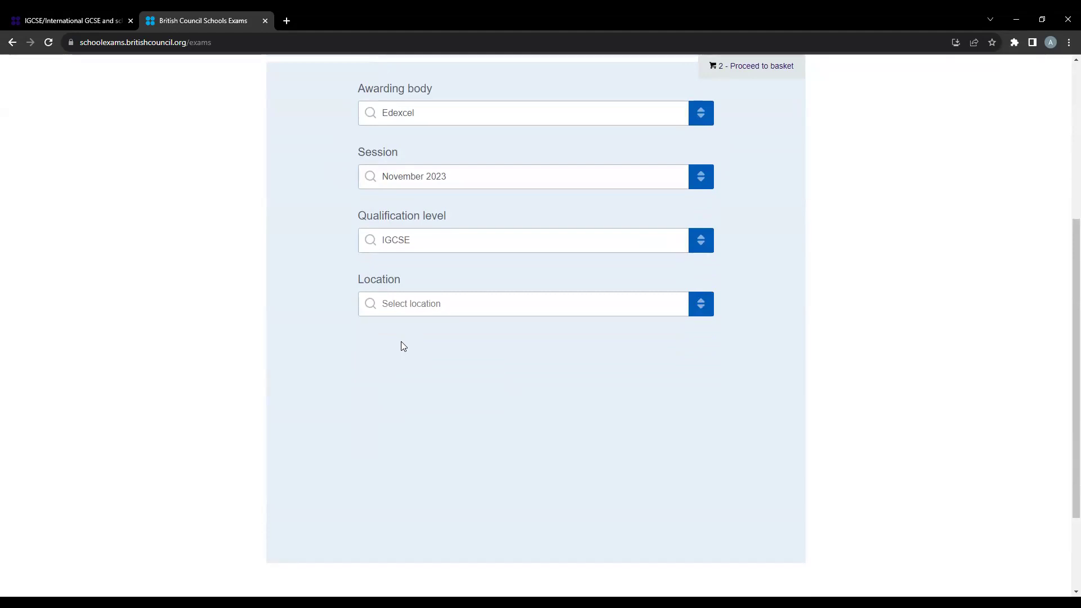
left_click(498, 308)
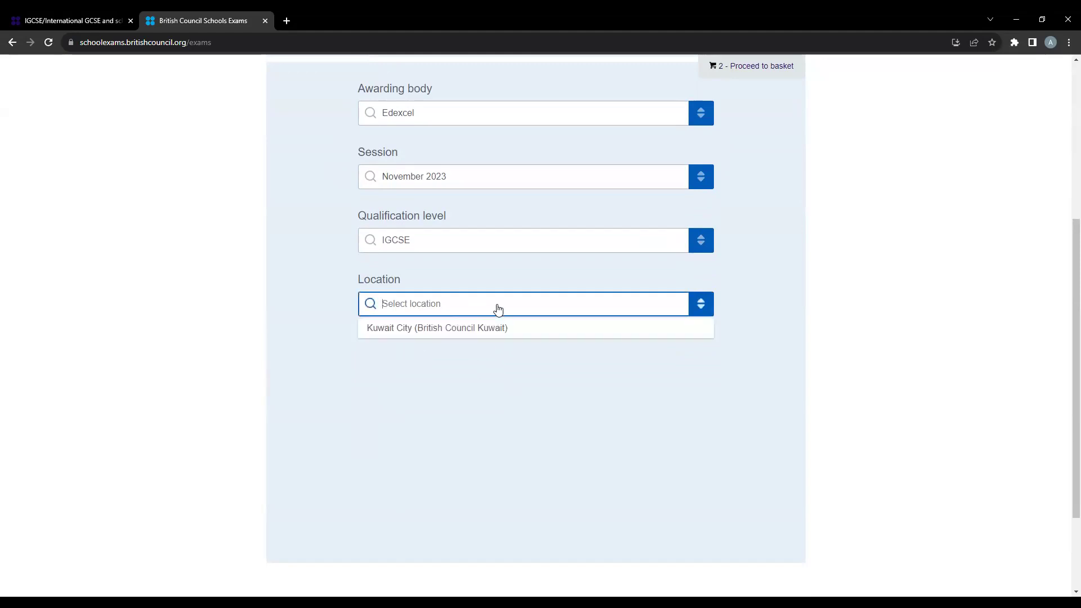
double_click(454, 329)
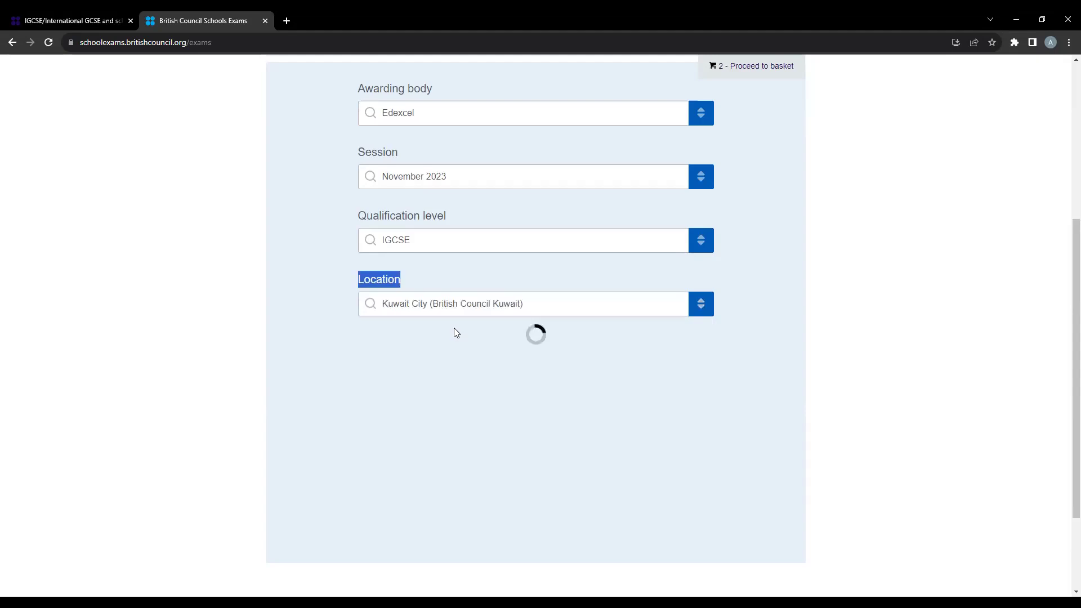
scroll(476, 331, "down", 1)
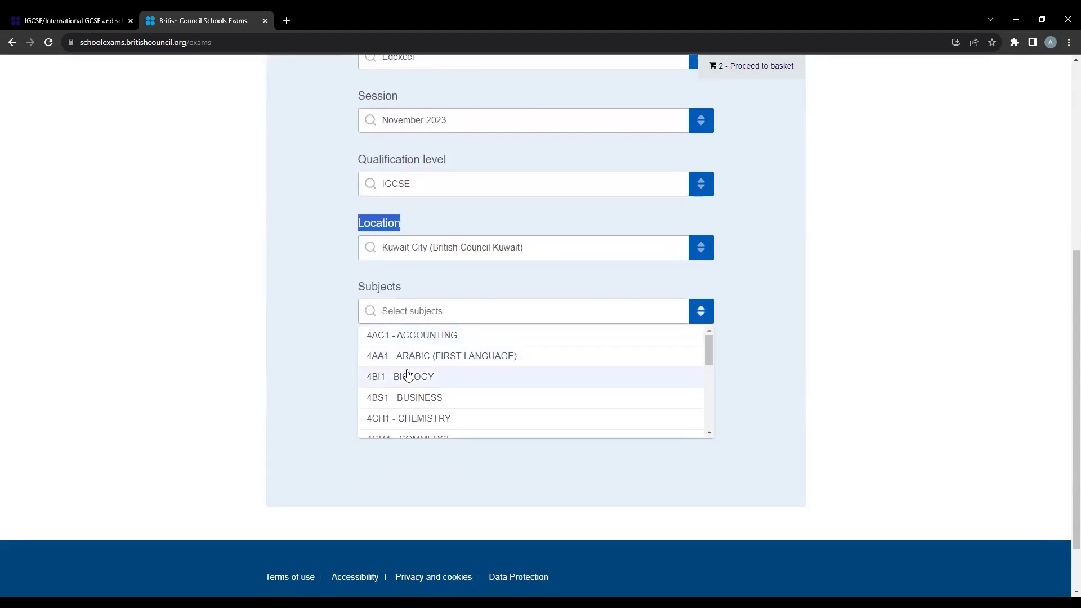
- Tick 4CH1 - CHEMISTRY and PHYSICS in the Subjects list
scroll(409, 376, "down", 2)
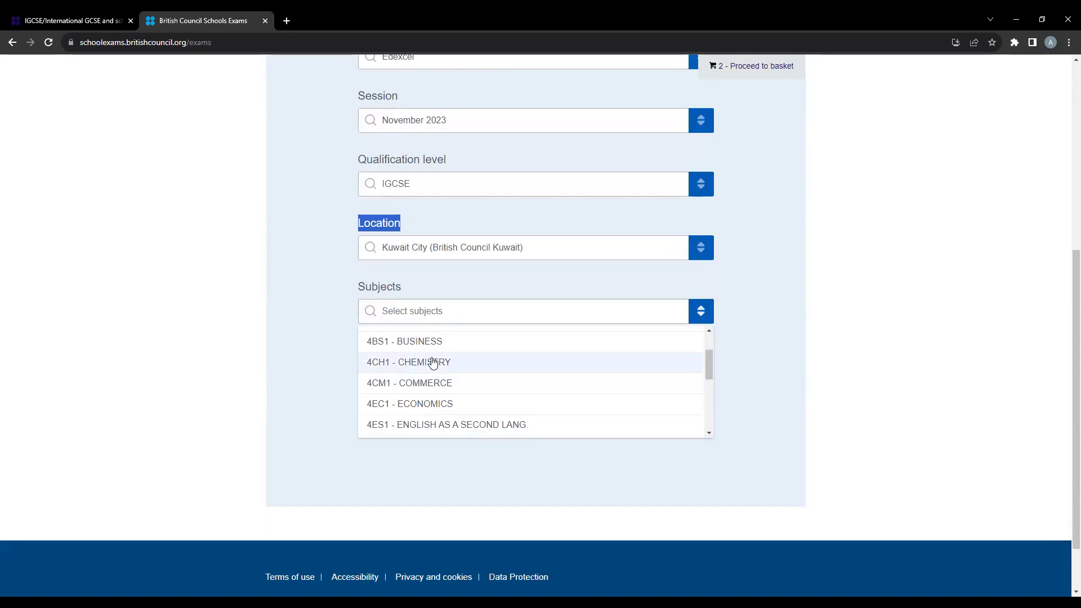
left_click(433, 363)
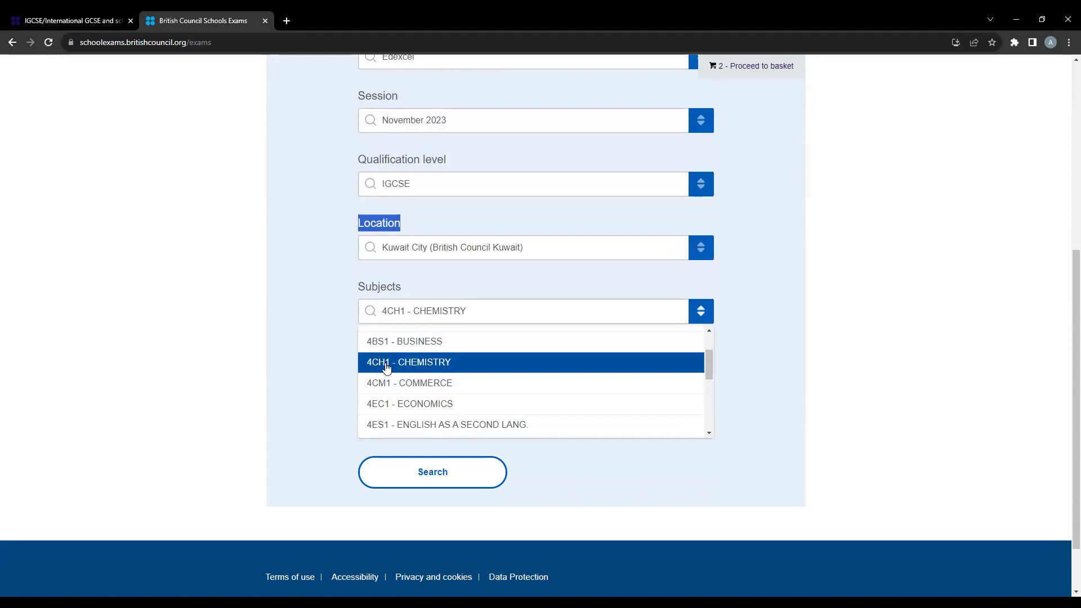
scroll(386, 367, "down", 2)
scroll(383, 360, "up", 2)
scroll(383, 358, "down", 5)
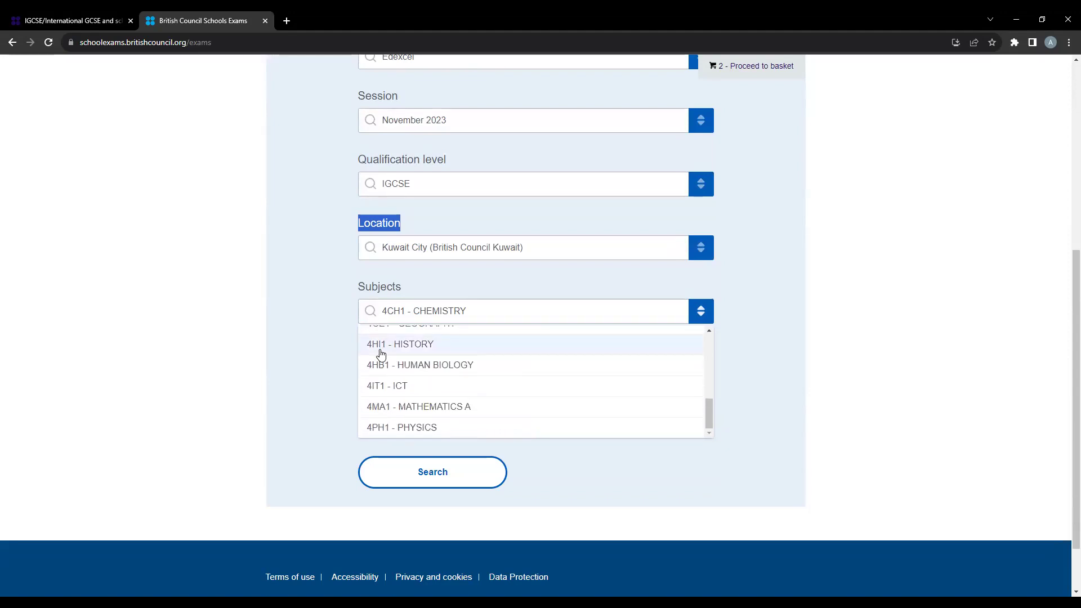
left_click(388, 433)
left_click(388, 429)
left_click(387, 427)
scroll(387, 427, "up", 2)
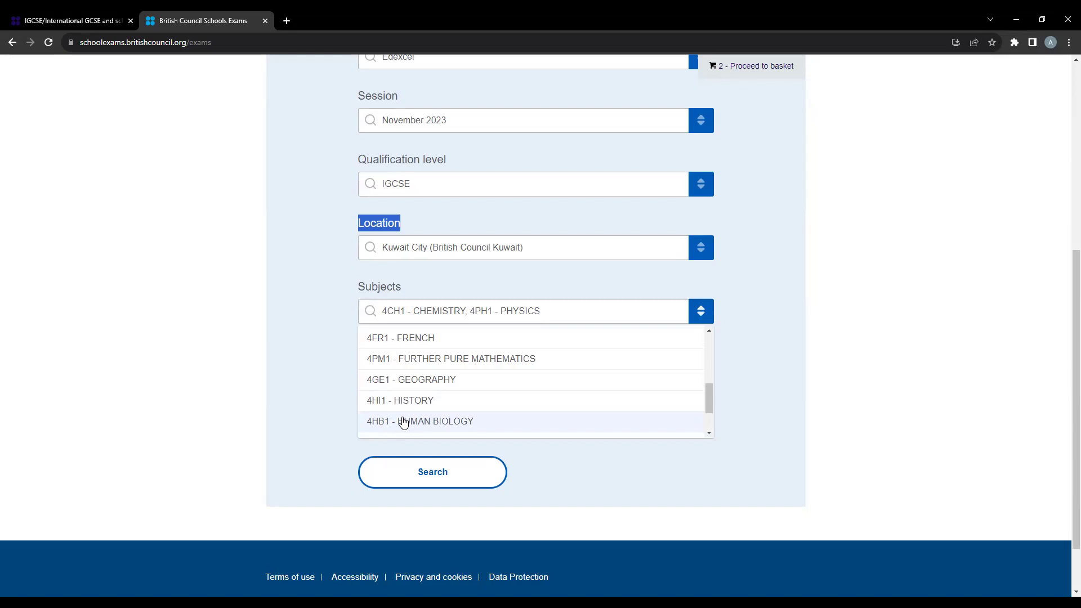
- Untick HUMAN BIOLOGY and PHYSICS so only CHEMISTRY remains, then search
left_click(423, 427)
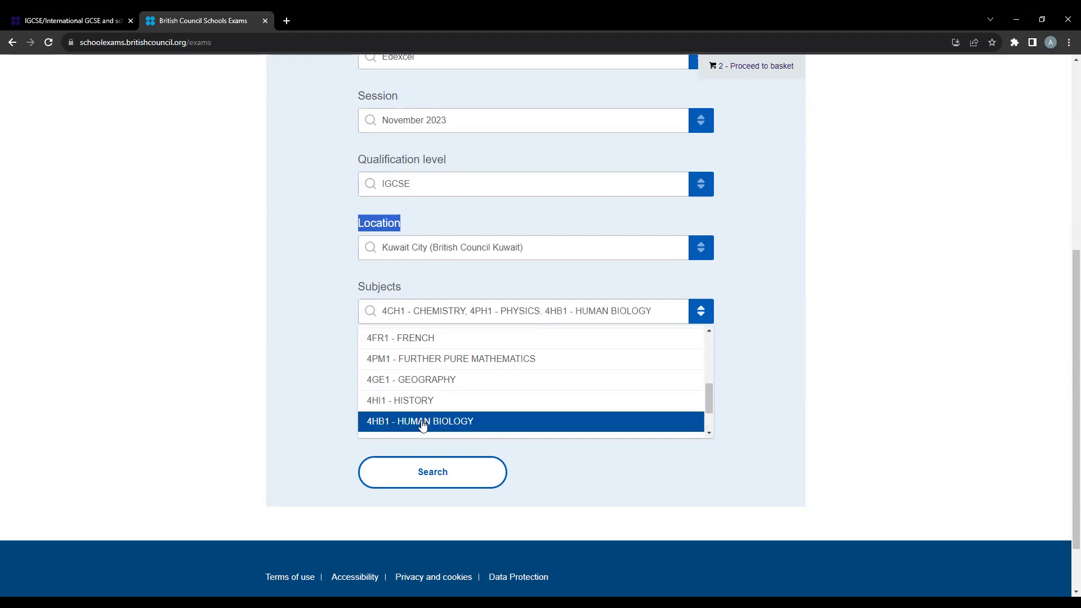
scroll(421, 426, "up", 2)
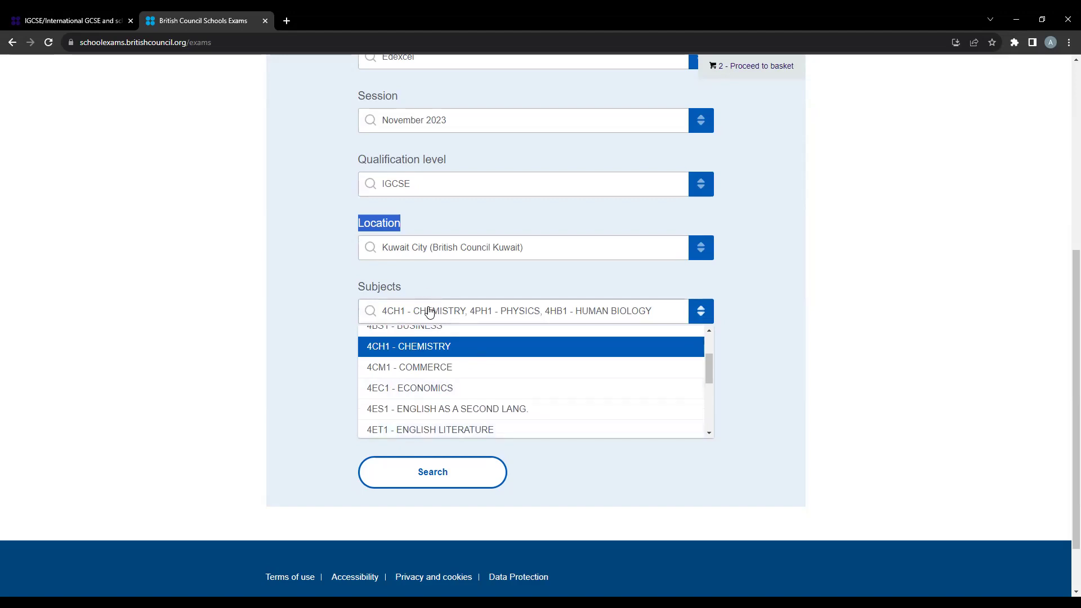
scroll(440, 337, "down", 5)
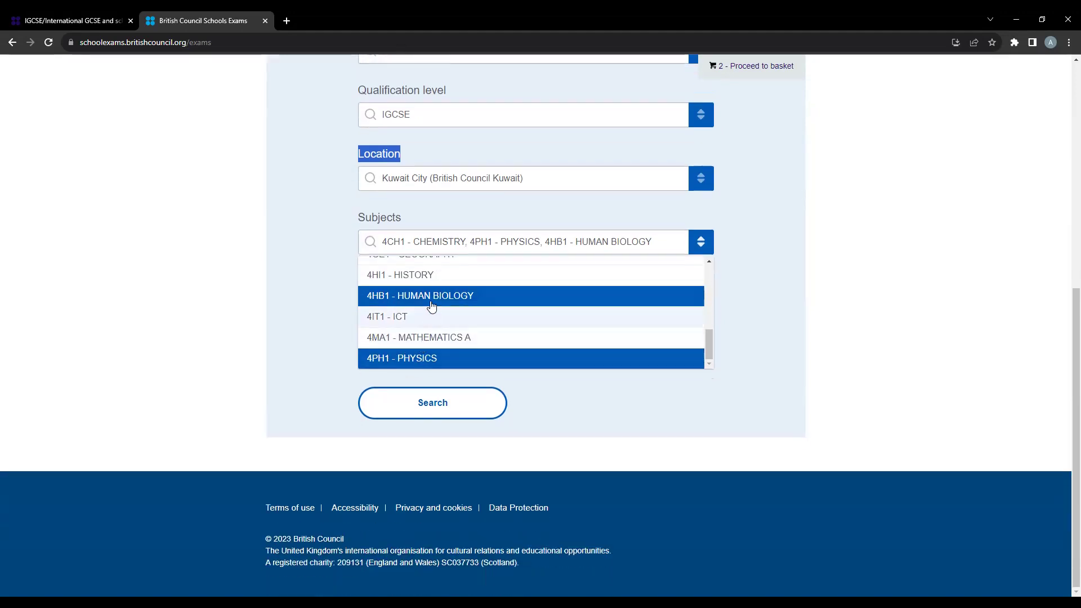
left_click(516, 303)
left_click(492, 359)
scroll(492, 360, "up", 5)
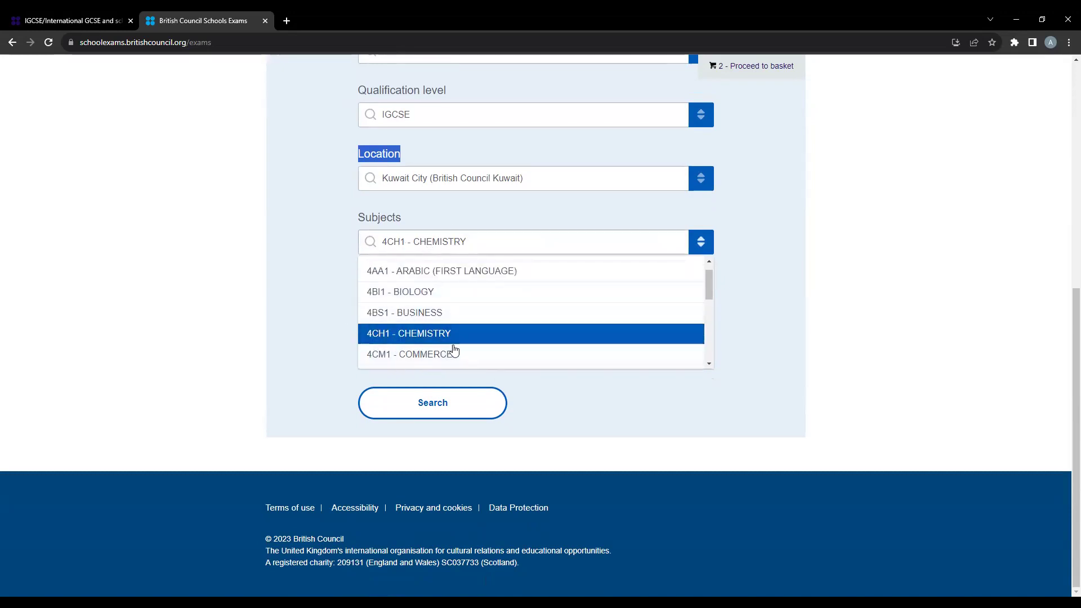
left_click(459, 404)
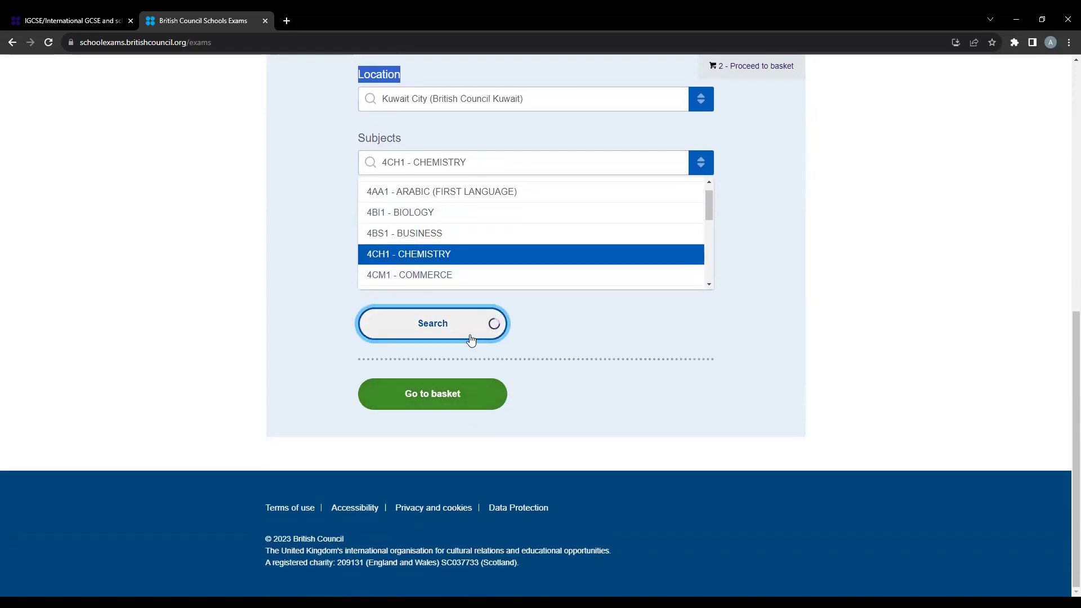
- Highlight the Chemistry exam's 91.00 KWD price in the results
scroll(507, 416, "down", 2)
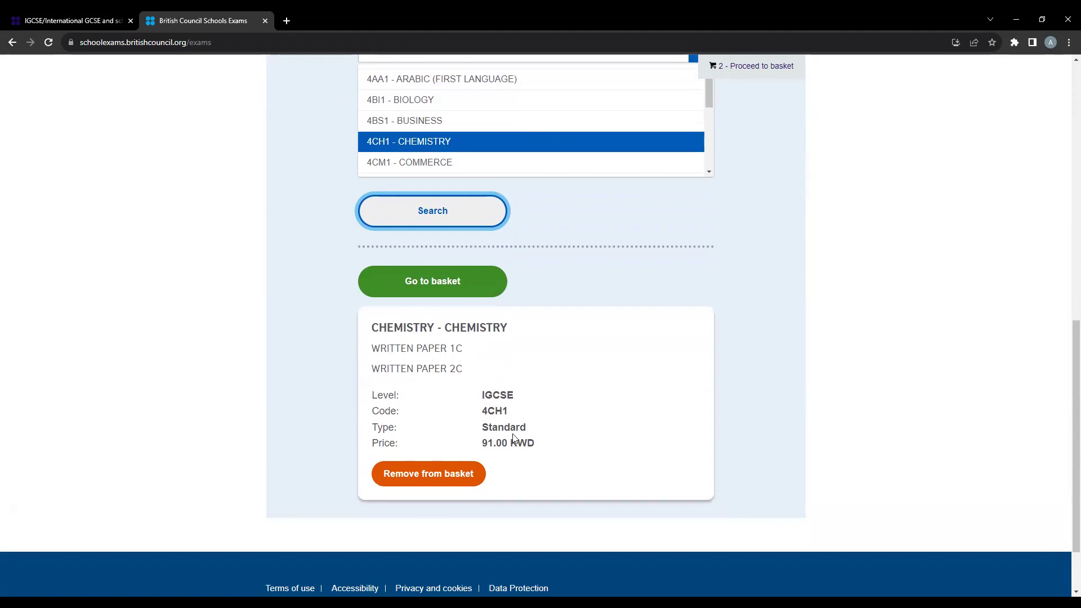
left_click(498, 443)
left_click_drag(499, 444, 543, 451)
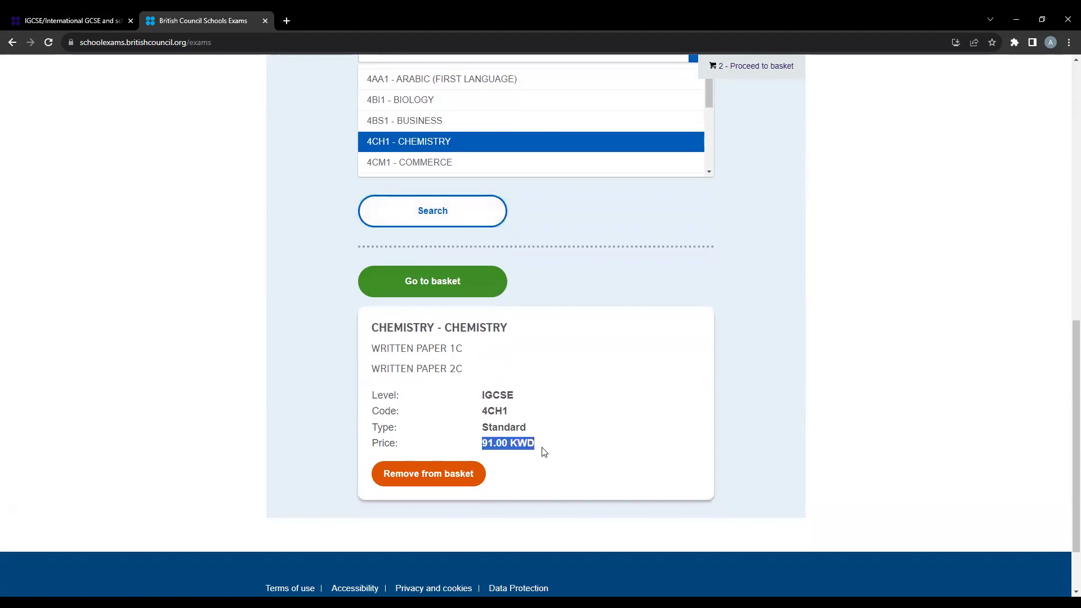
left_click(546, 452)
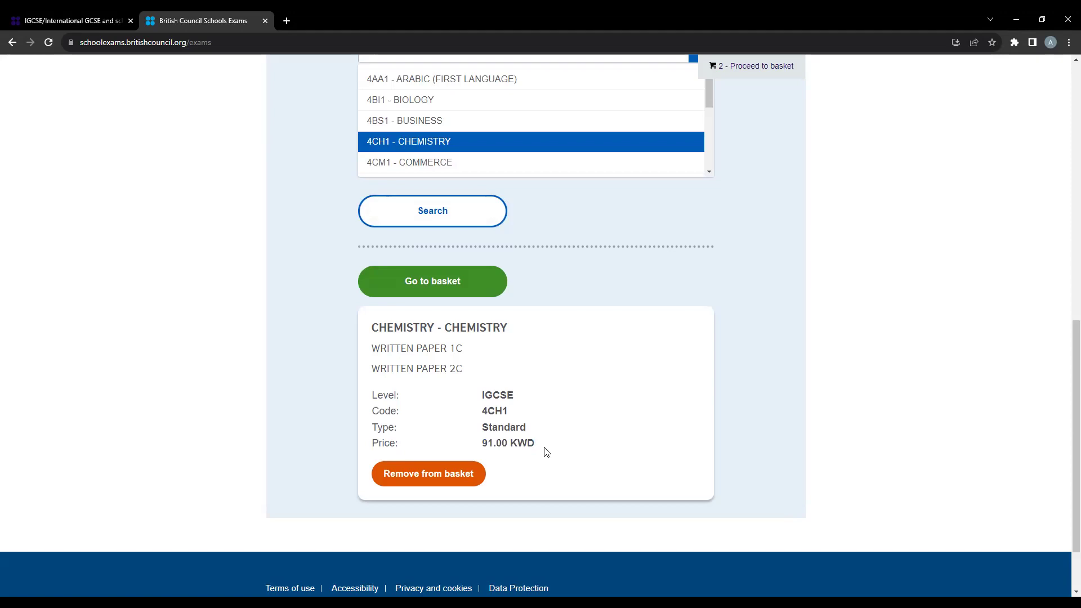
- Add 4BI1 - BIOLOGY to the chosen subjects alongside Chemistry
scroll(546, 451, "up", 2)
scroll(538, 438, "up", 1)
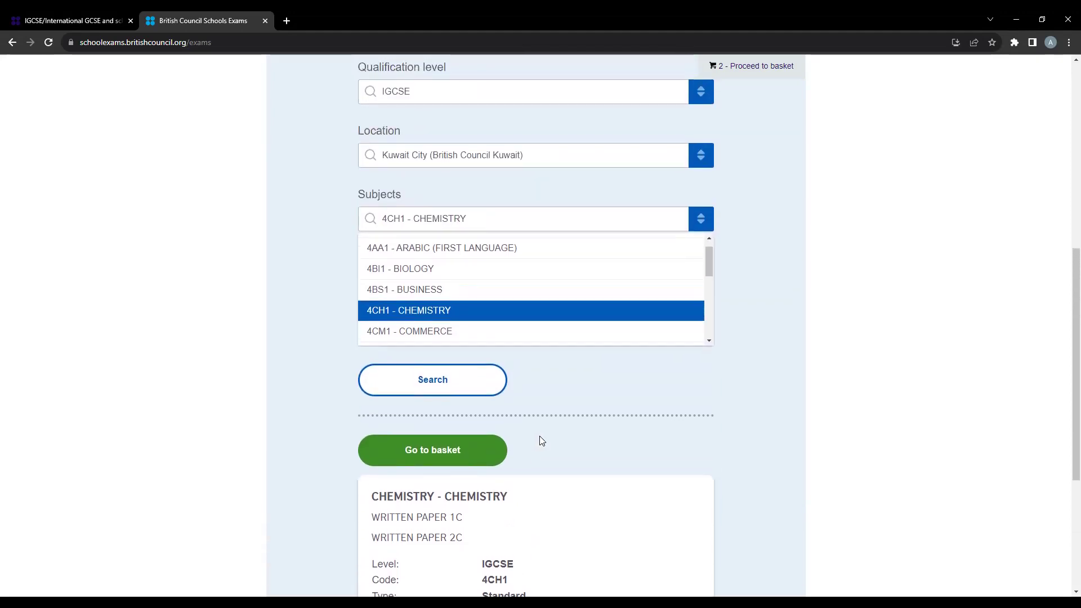
scroll(521, 423, "down", 1)
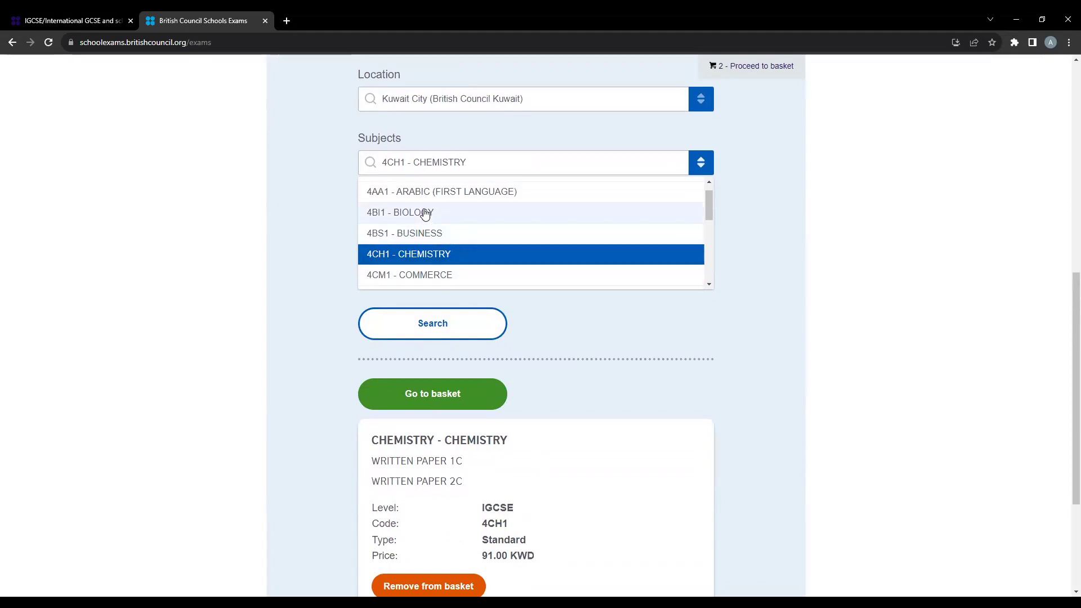
left_click(383, 214)
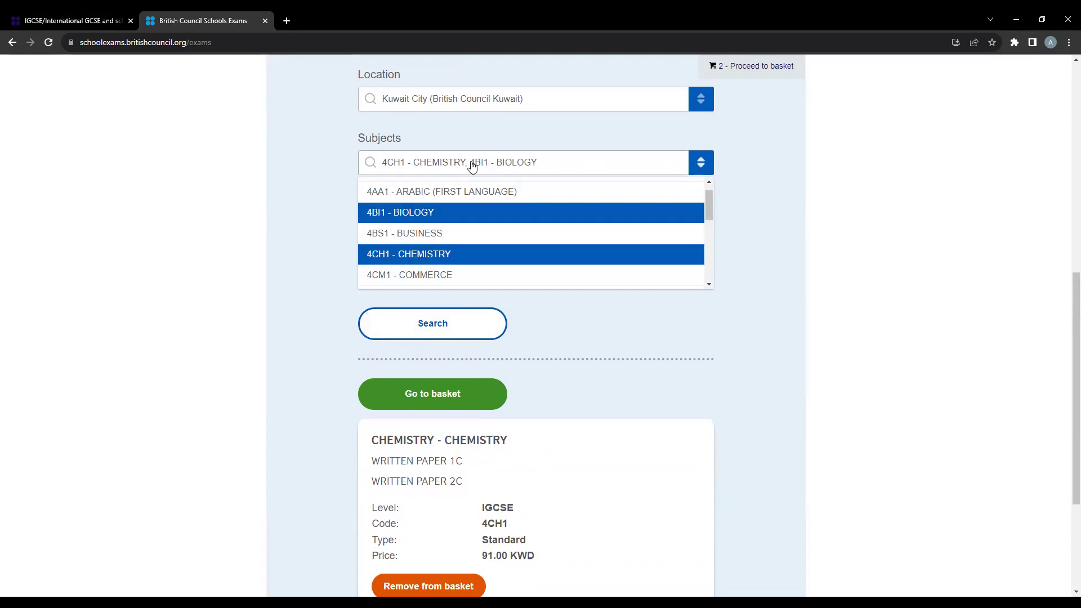
left_click(529, 167)
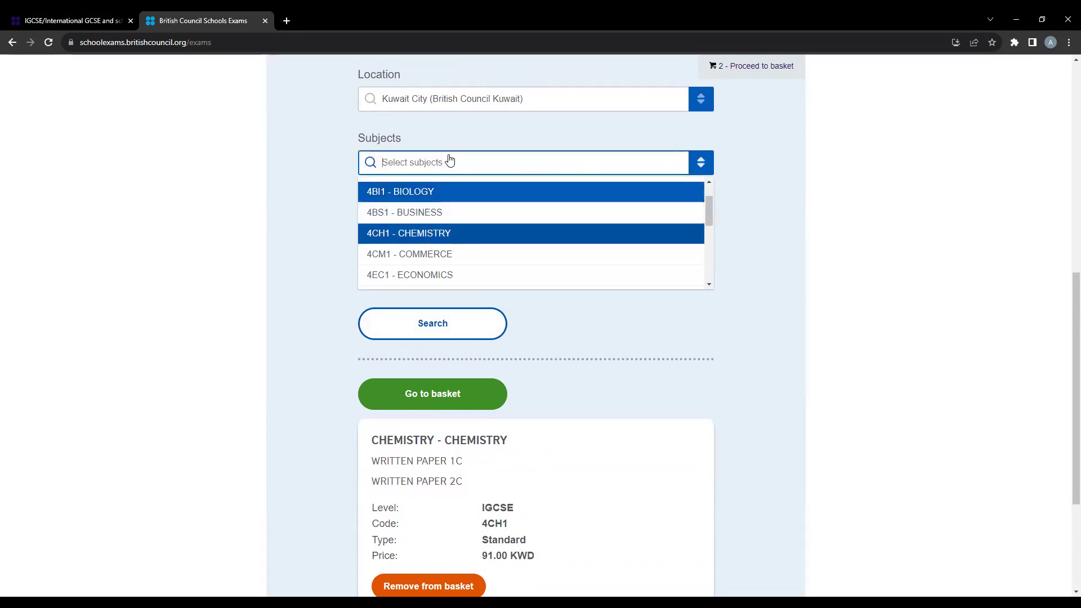
- Search the chosen subjects, add 4PH1 - PHYSICS, and search all three subjects
left_click(440, 325)
scroll(439, 318, "down", 5)
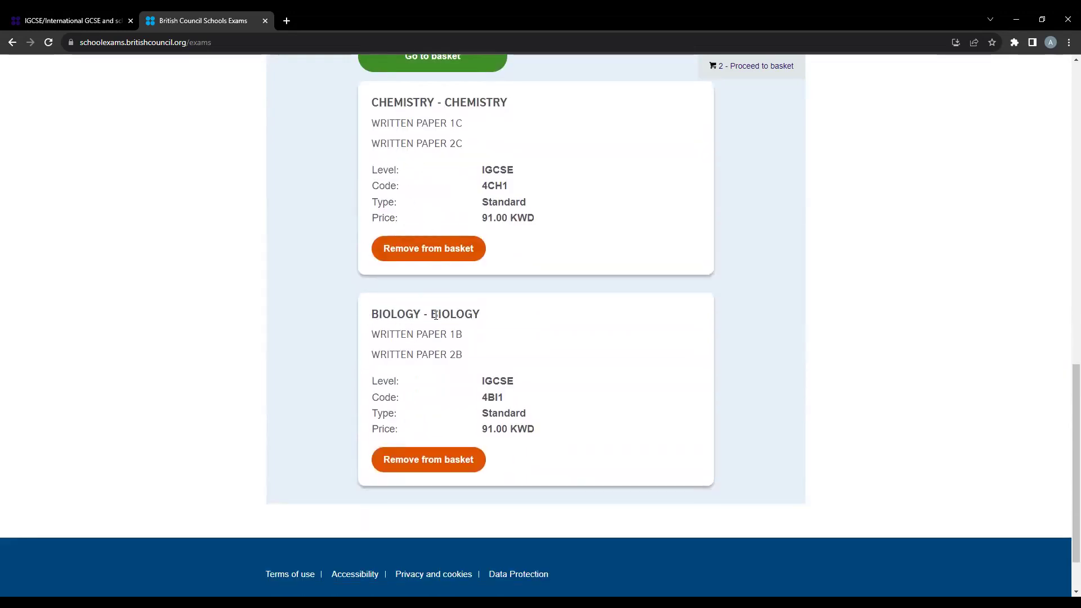
scroll(434, 317, "up", 5)
scroll(434, 275, "down", 3)
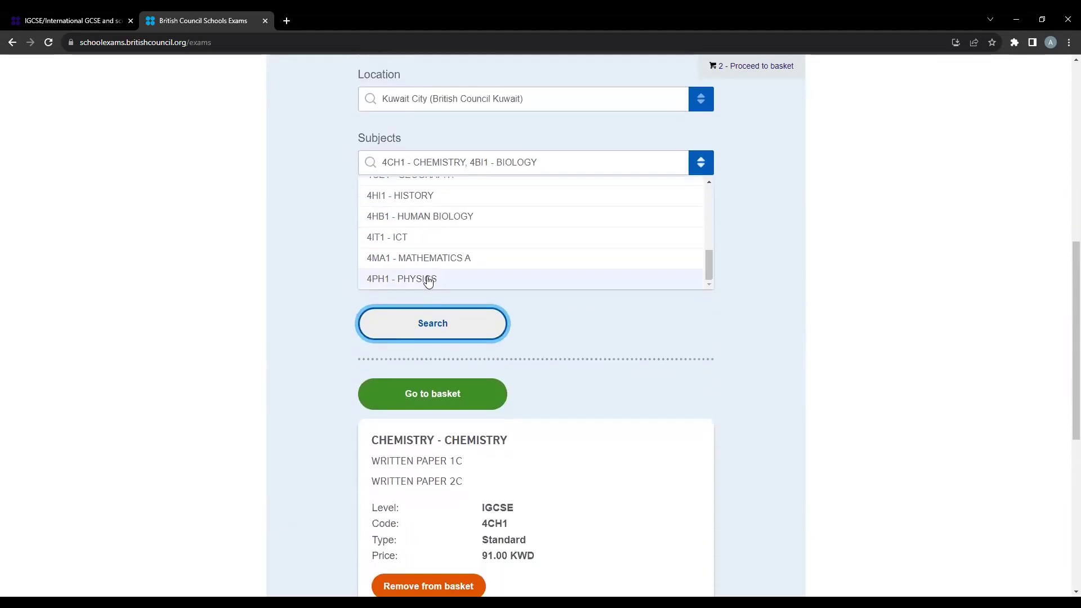
left_click(427, 280)
left_click(428, 326)
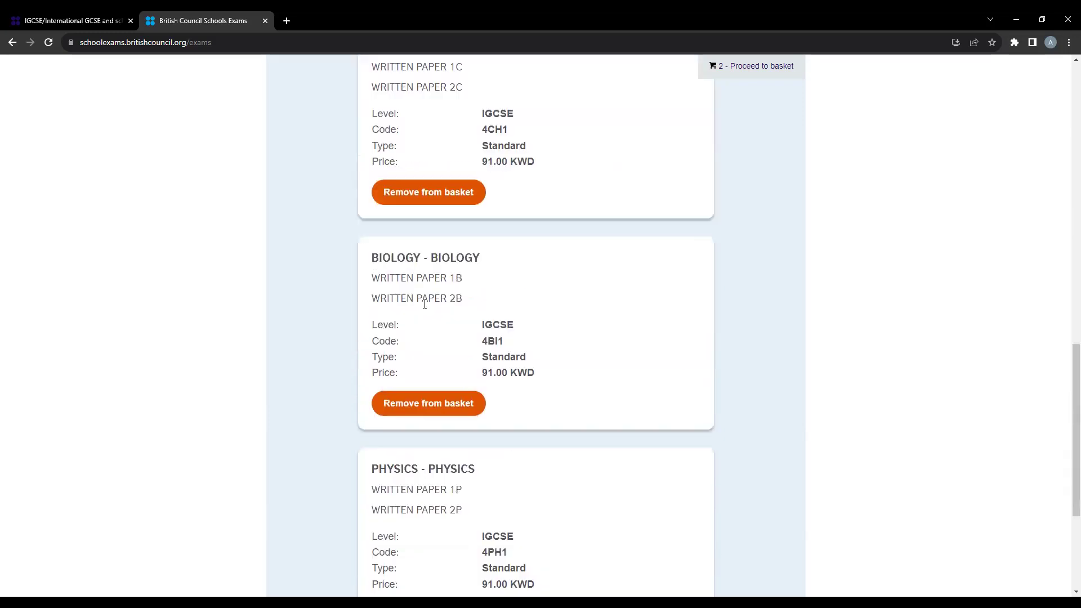
- Add the IGCSE Physics exam to the basket and view the three-exam basket
scroll(425, 305, "down", 3)
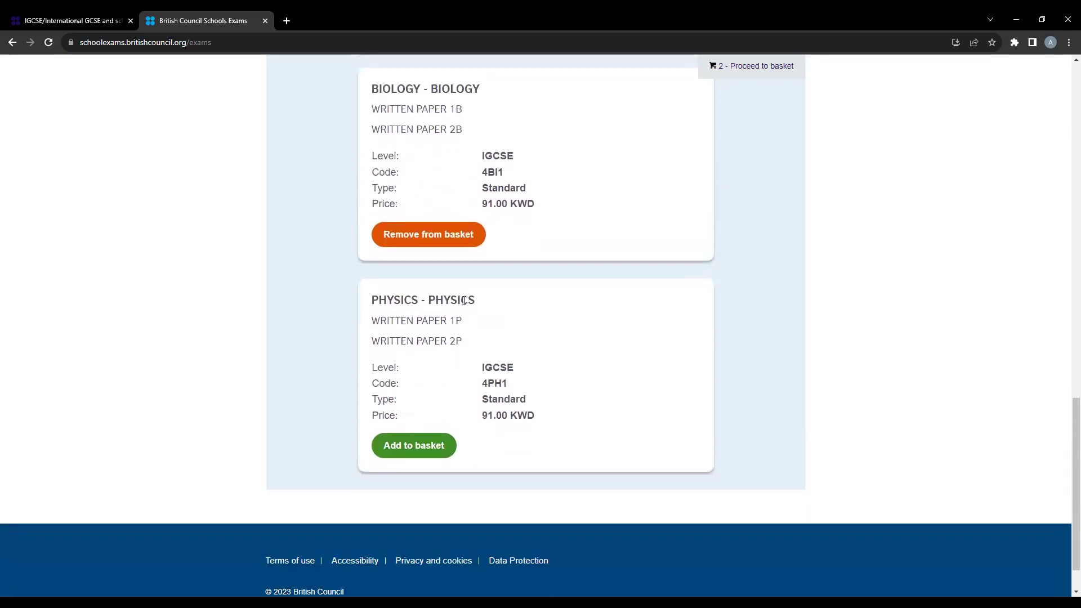
scroll(493, 400, "down", 1)
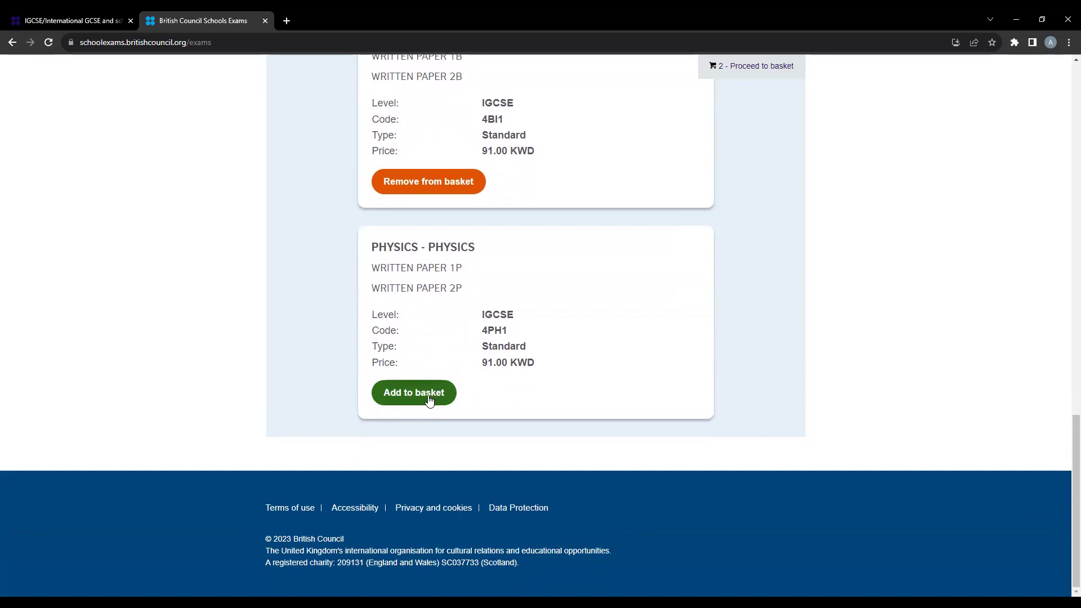
left_click(403, 388)
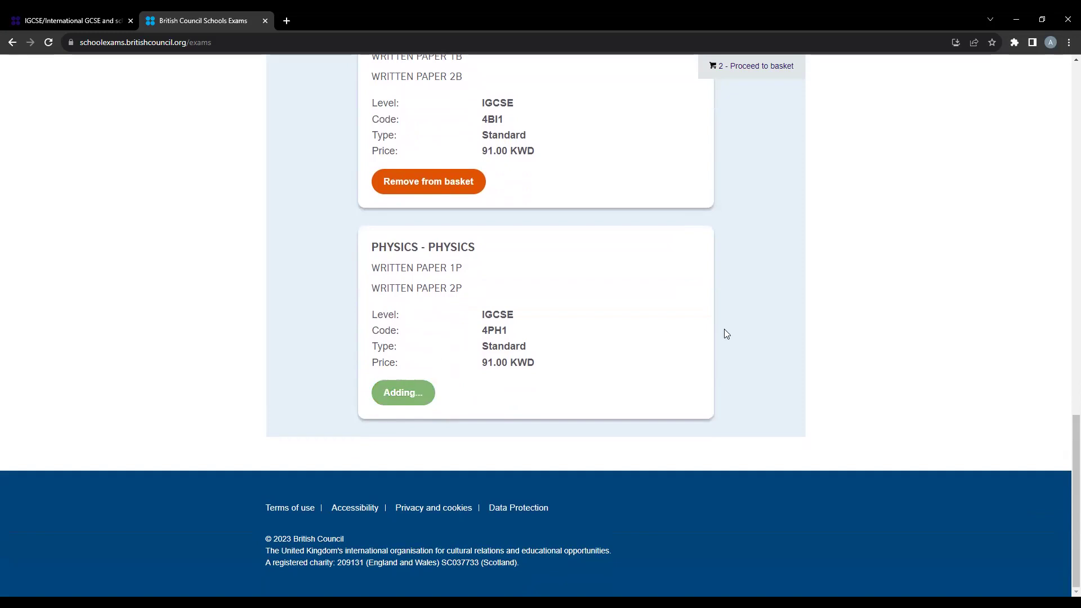
scroll(724, 329, "up", 10)
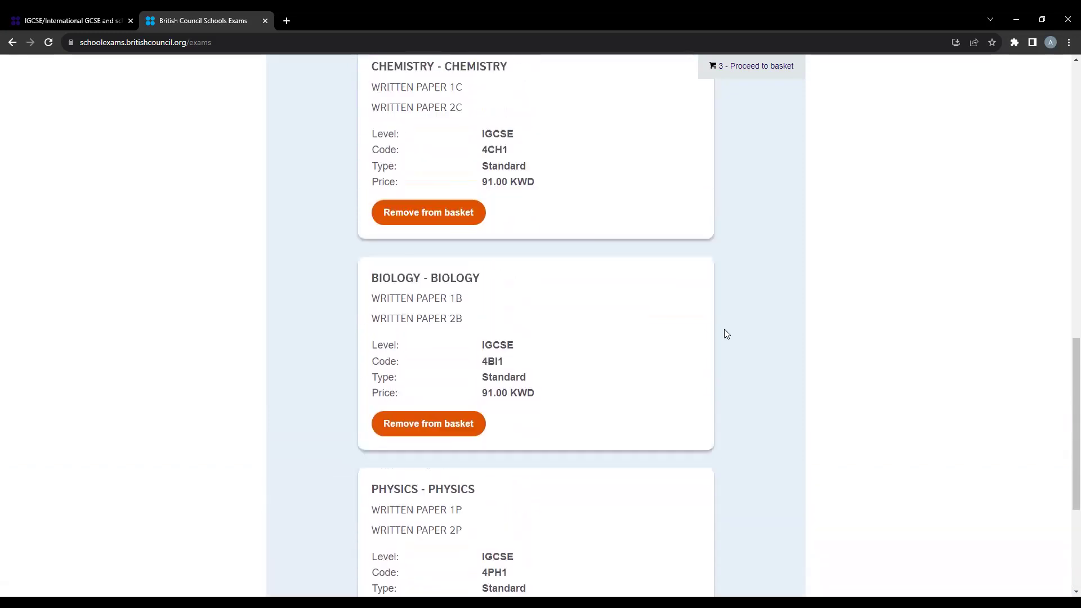
scroll(725, 334, "up", 2)
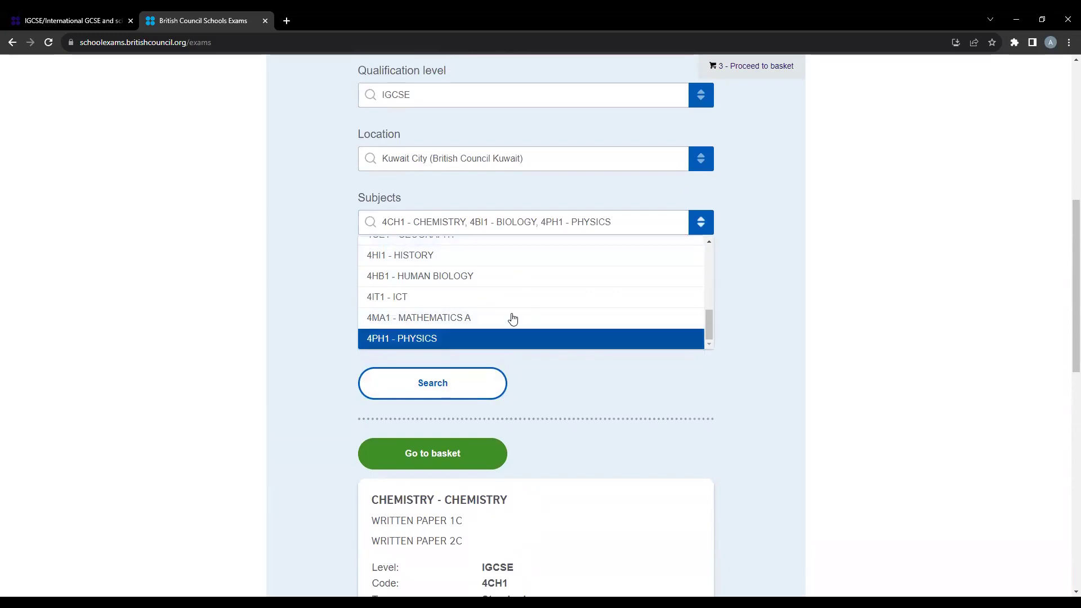
scroll(510, 488, "down", 1)
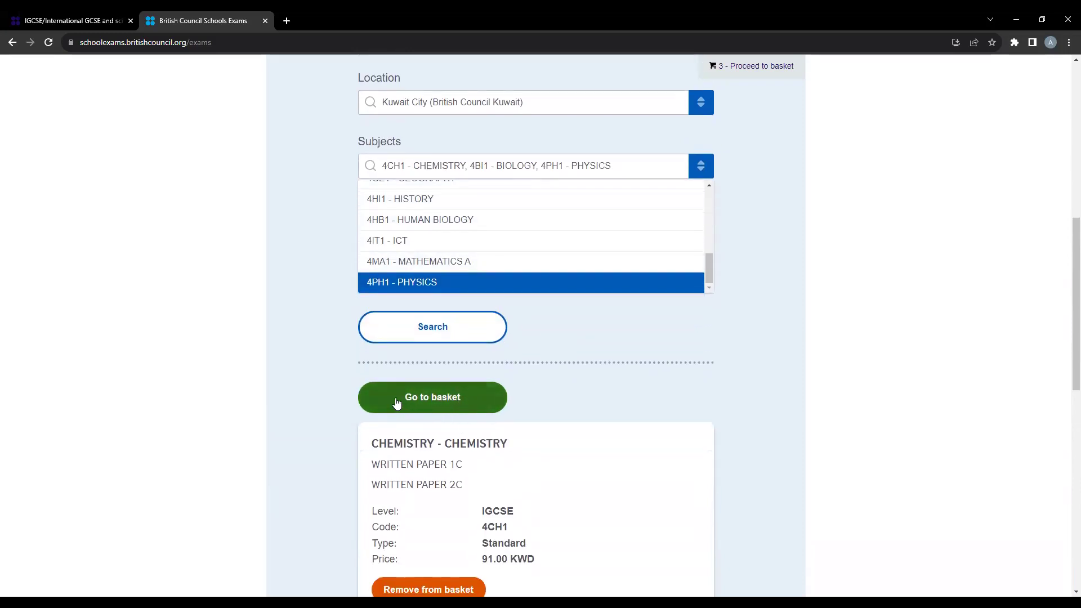
left_click(449, 398)
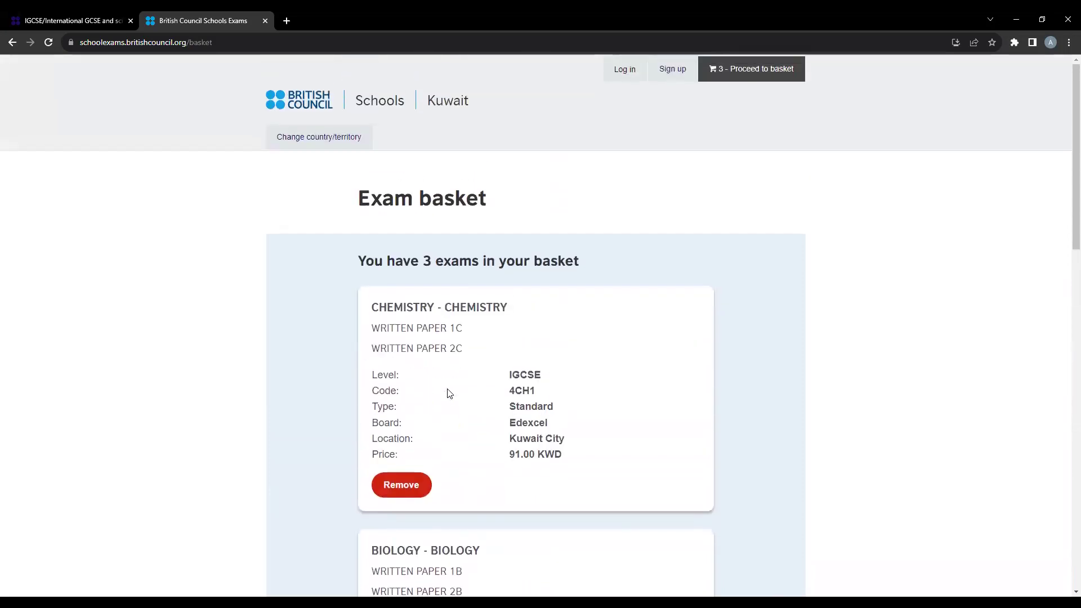
- Review the Chemistry, Biology and Physics basket cards down to the 273.00 KWD fee
scroll(437, 268, "down", 1)
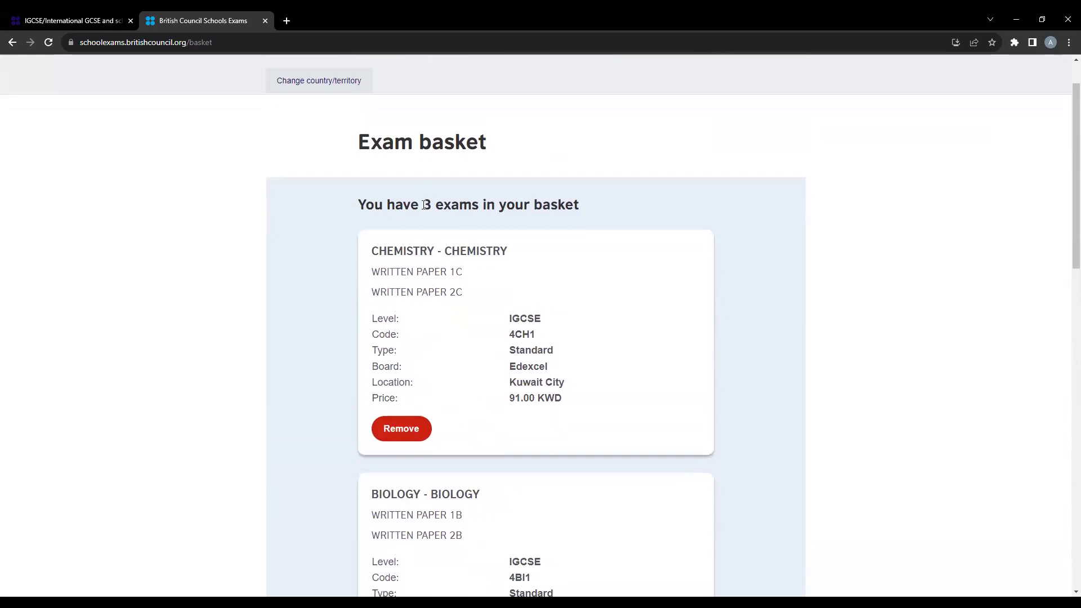
left_click_drag(423, 206, 453, 216)
scroll(483, 269, "down", 8)
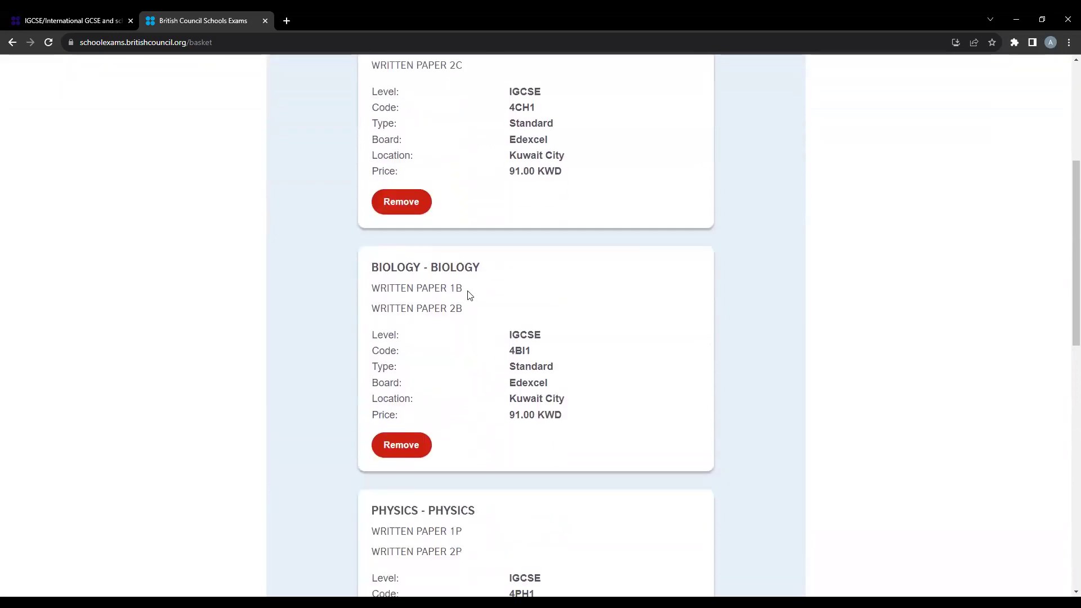
scroll(475, 344, "down", 4)
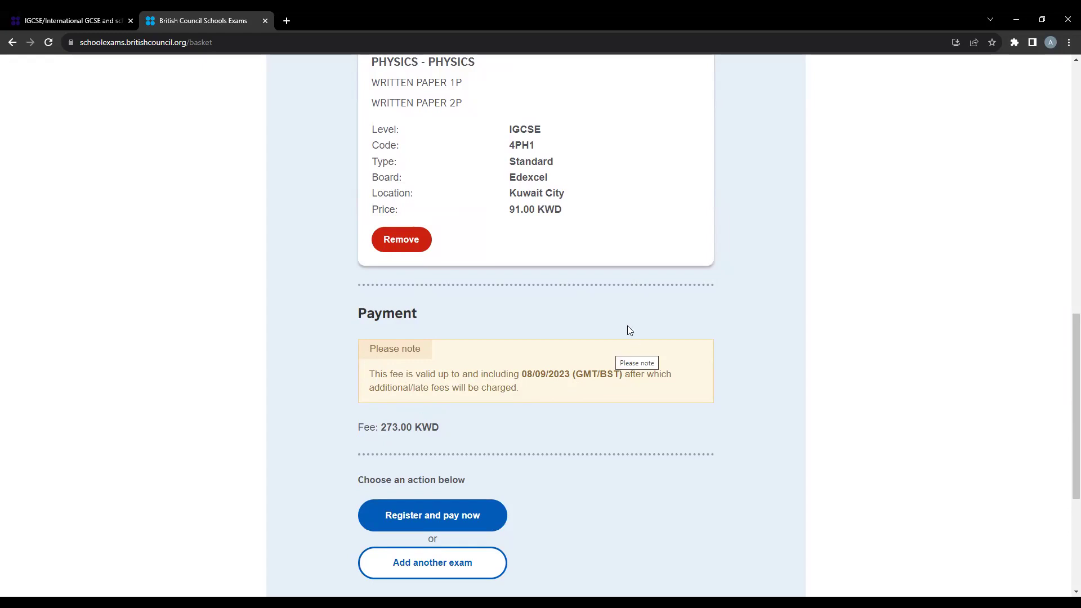
scroll(631, 337, "down", 1)
scroll(638, 345, "down", 1)
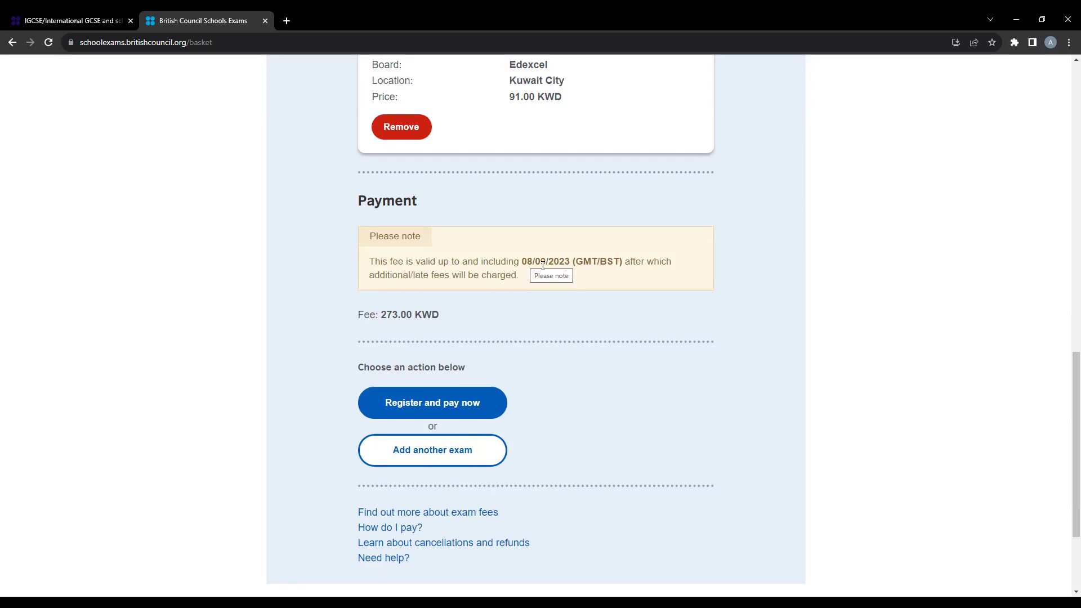
scroll(544, 268, "down", 1)
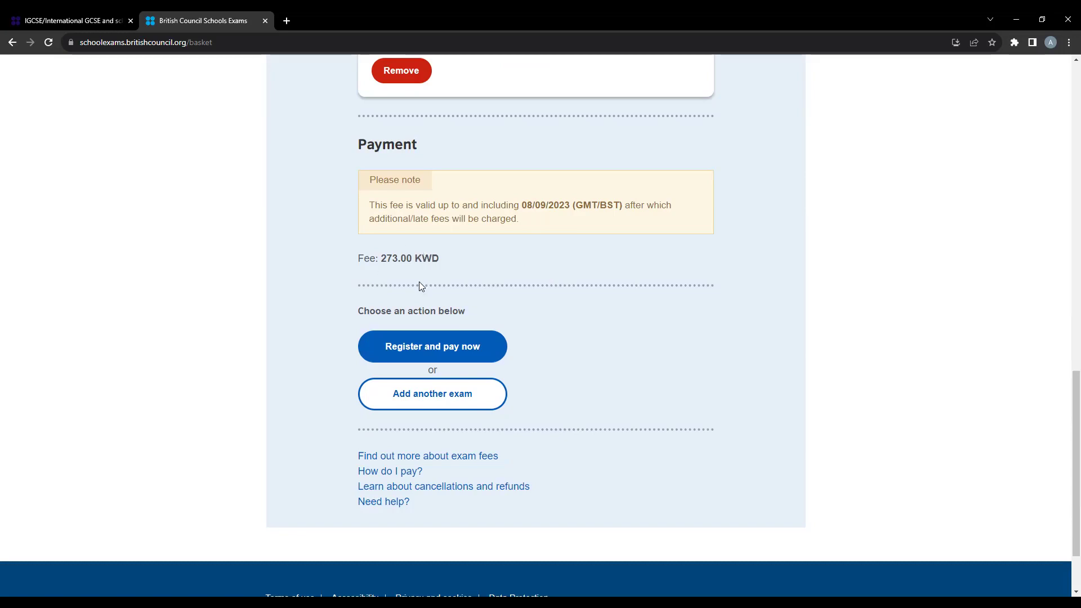
left_click(415, 340)
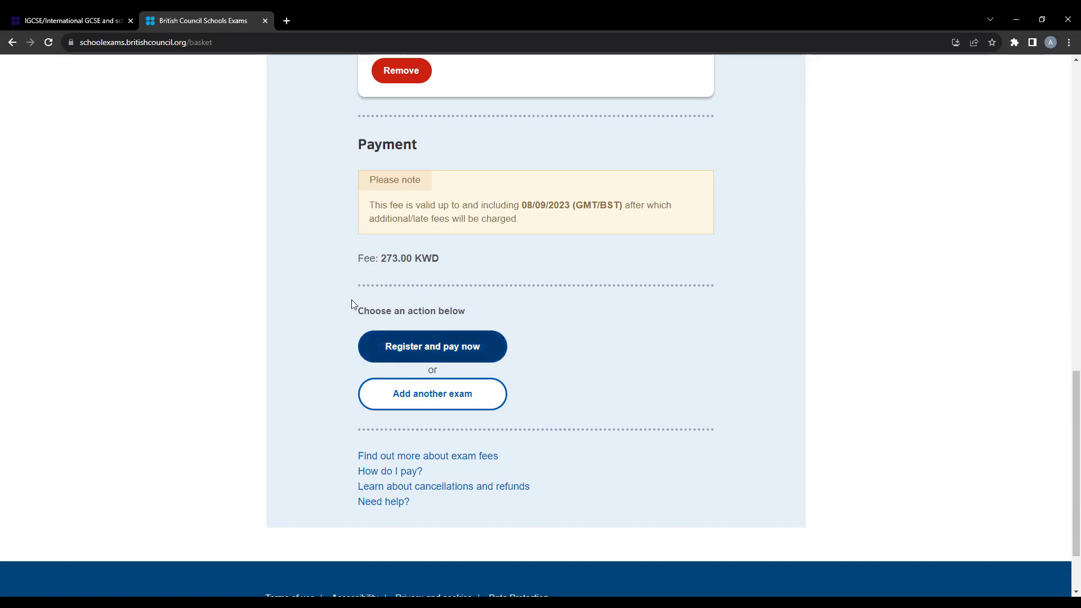
scroll(425, 297, "up", 5)
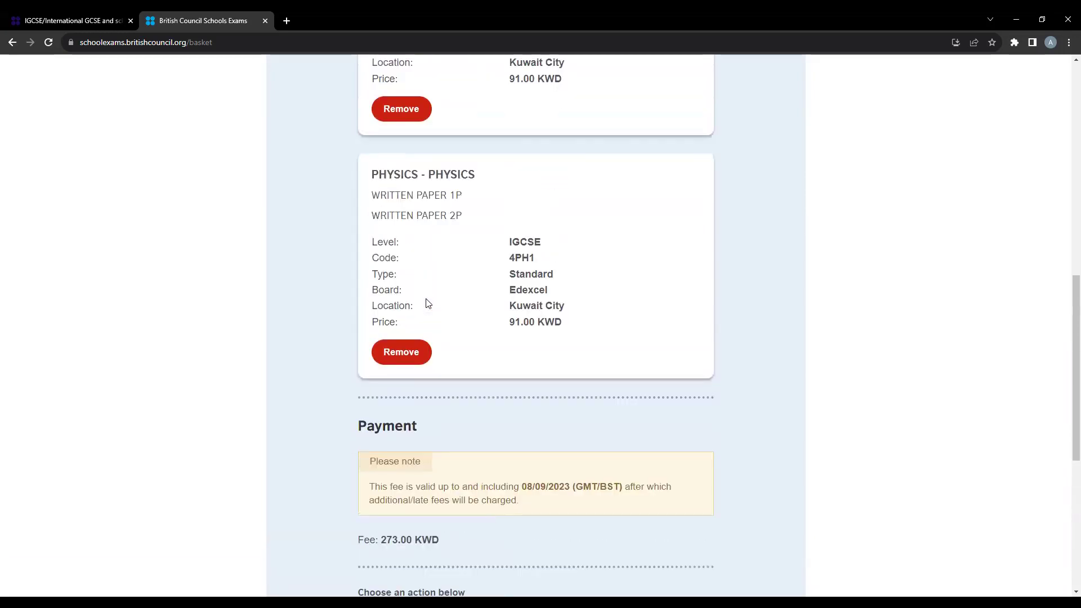
scroll(425, 299, "down", 5)
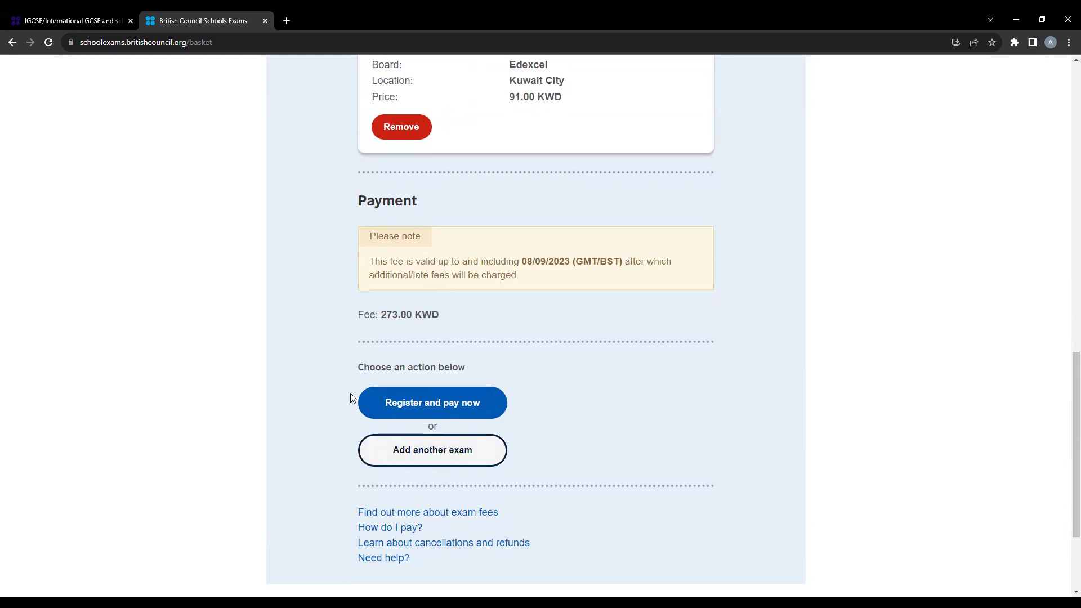
- Choose Register and pay now, then Sign up to reach the Register for an account form
left_click(415, 409)
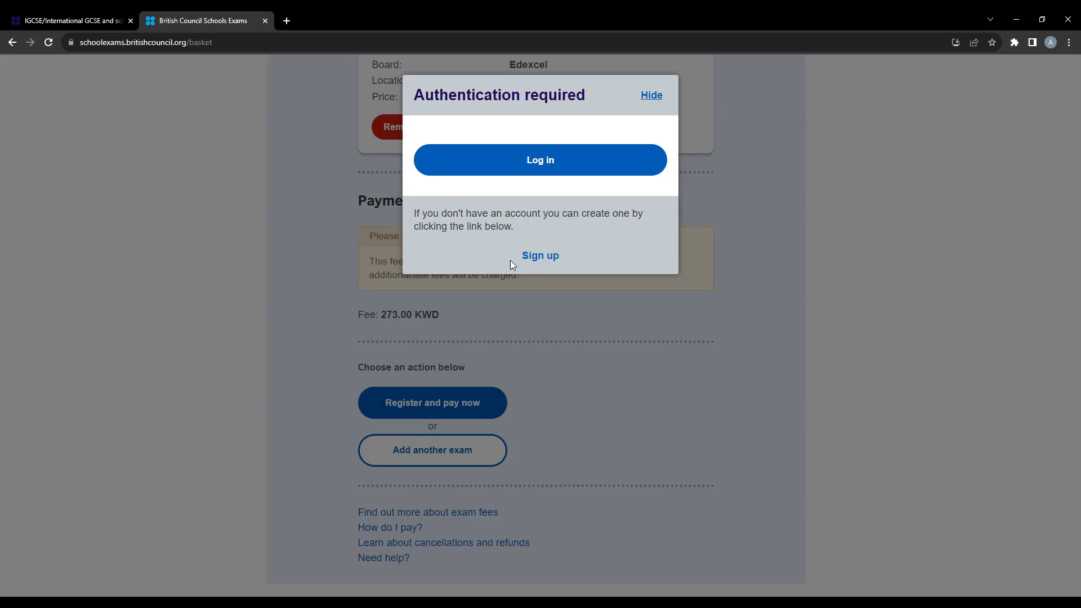
left_click(542, 257)
scroll(535, 225, "down", 1)
left_click_drag(357, 141, 593, 143)
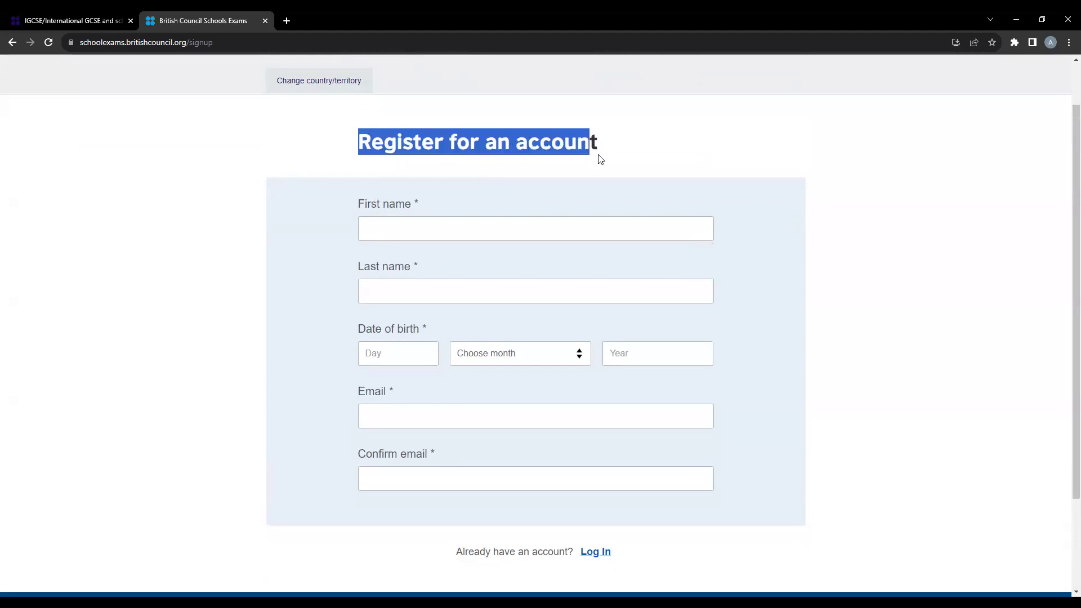
- Enter the student's first name and fill the last name from the saved suggestion
scroll(600, 185, "down", 1)
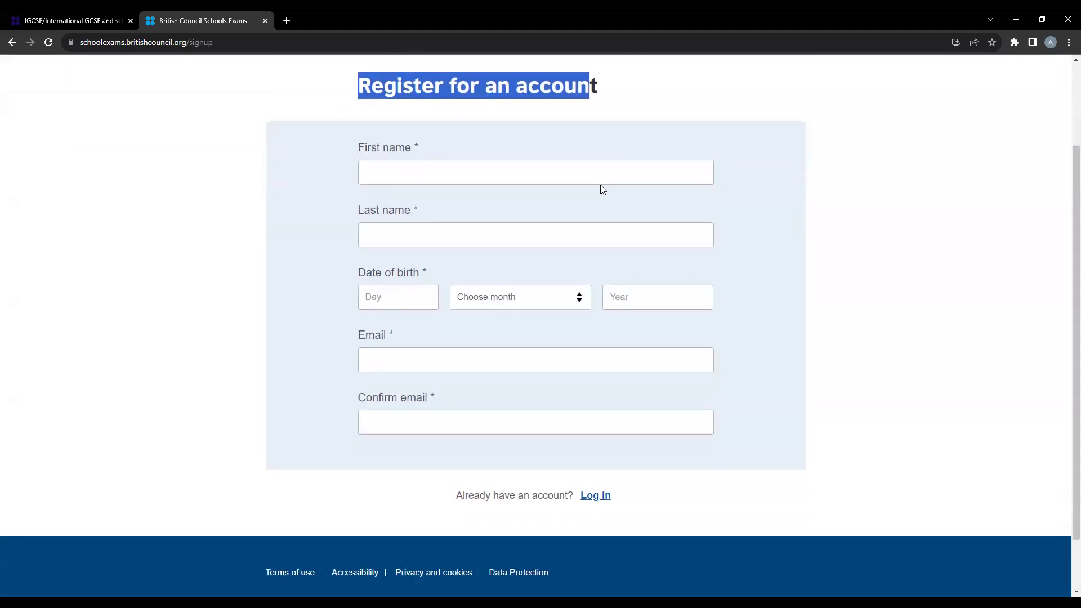
left_click(503, 177)
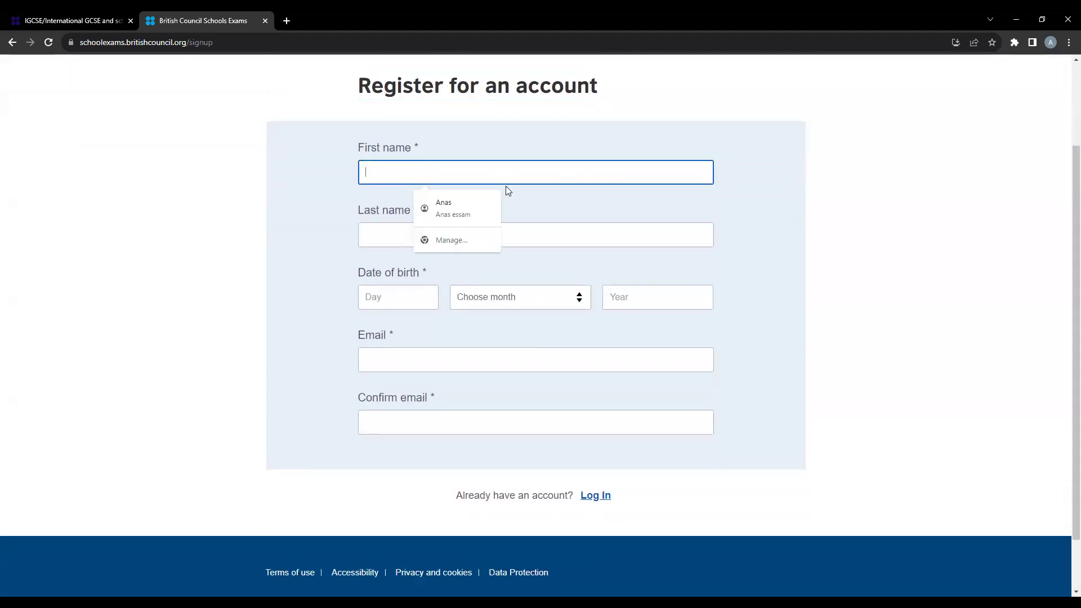
type("Menna")
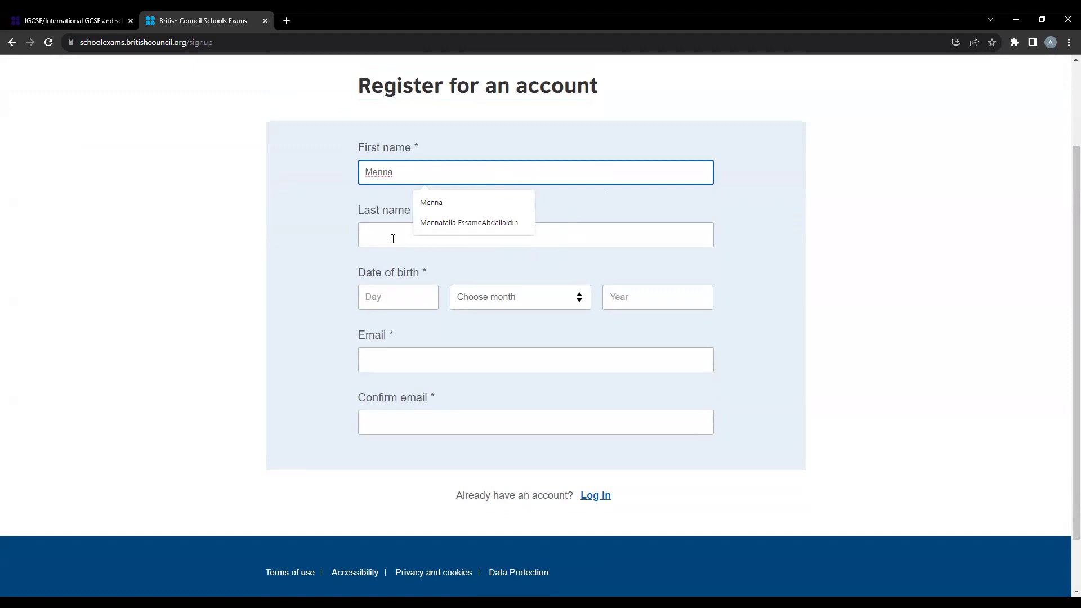
left_click(393, 240)
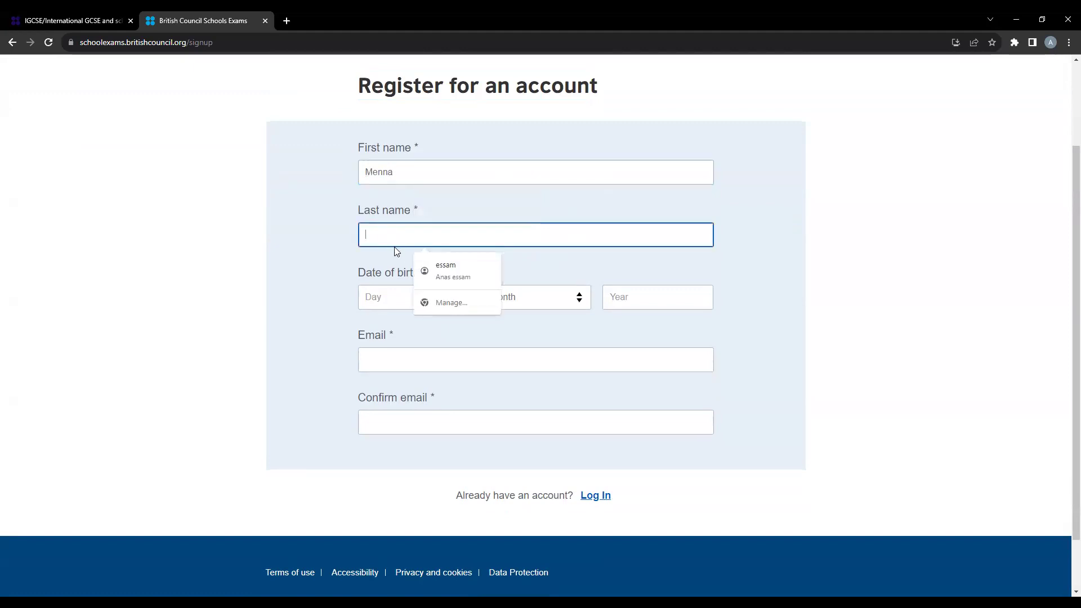
type("M")
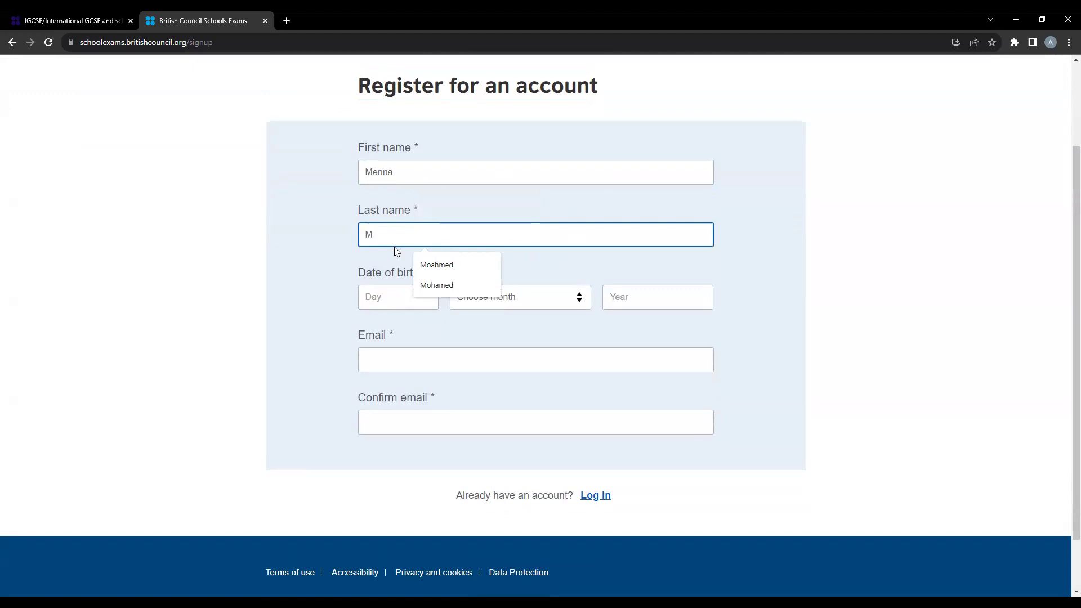
left_click(476, 264)
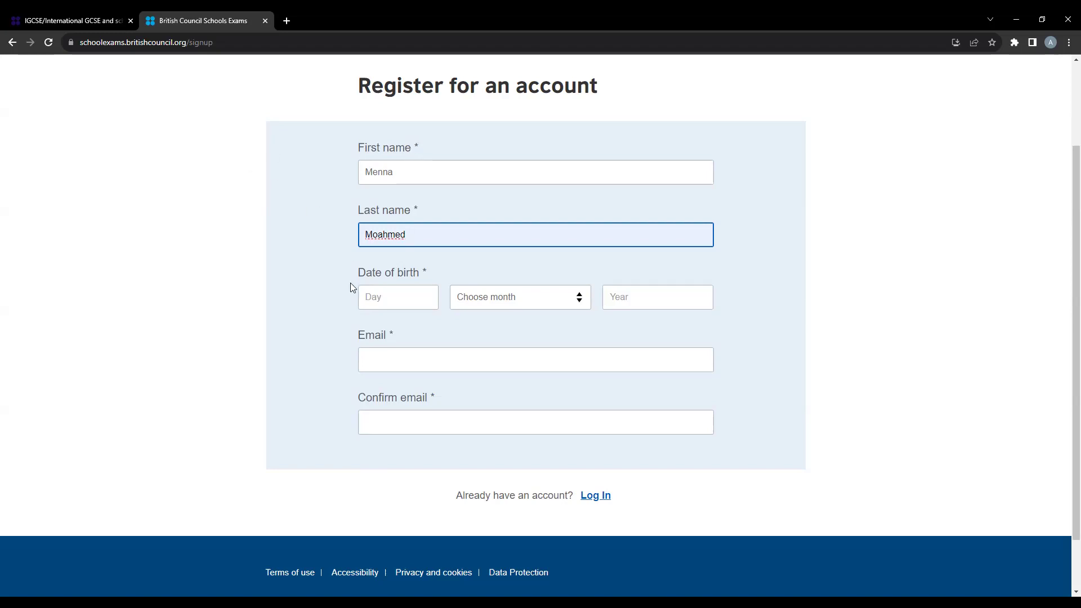
left_click(395, 297)
type("4")
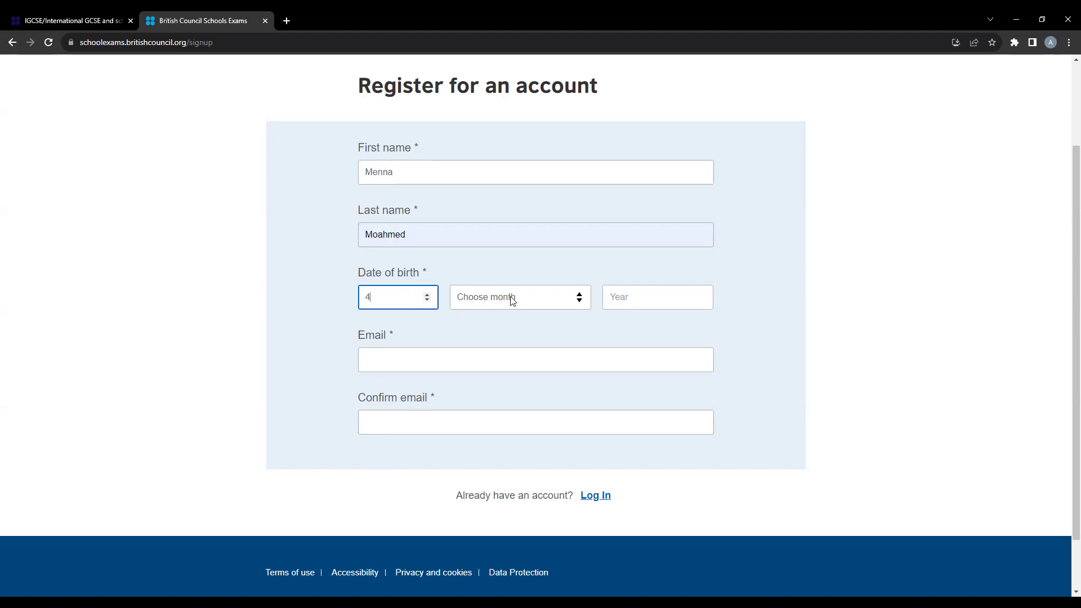
left_click(501, 297)
key("Tab")
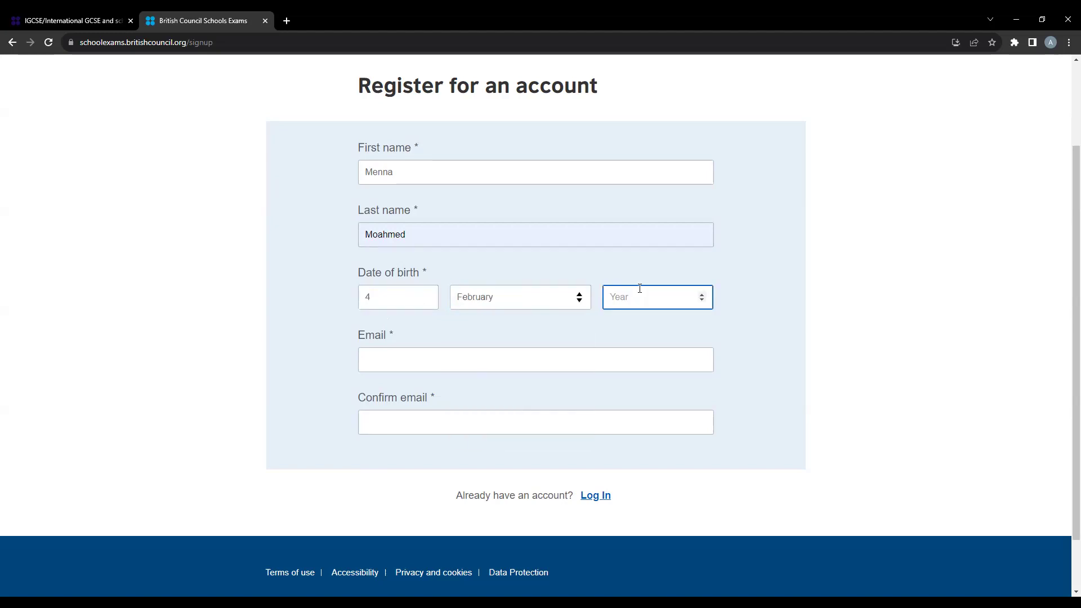
type("2004")
- Paste the student's e-mail address into both Email and Confirm email
right_click(537, 367)
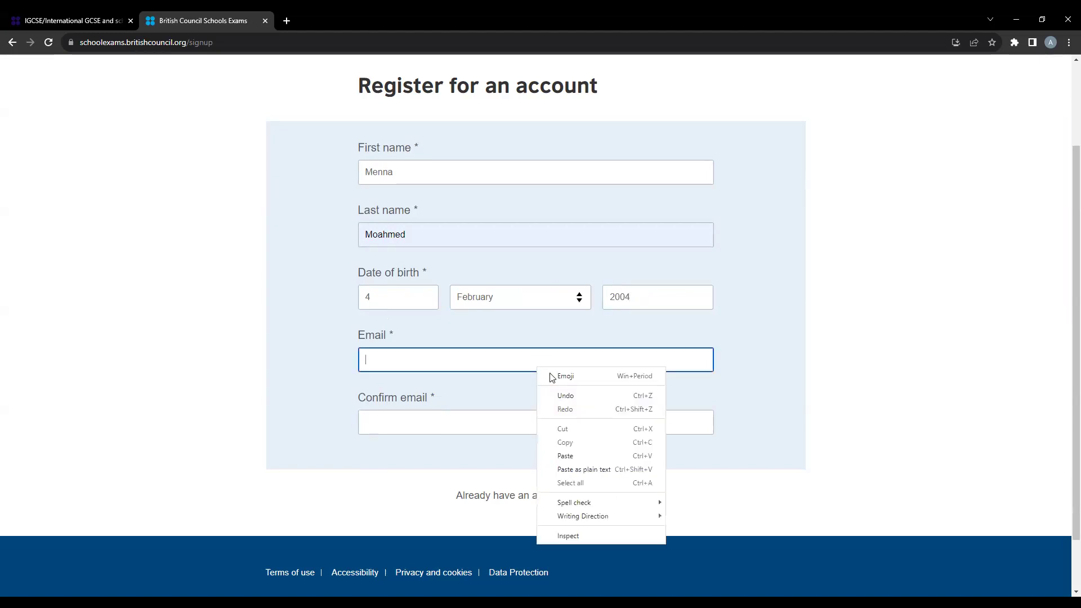
left_click(586, 458)
left_click(436, 418)
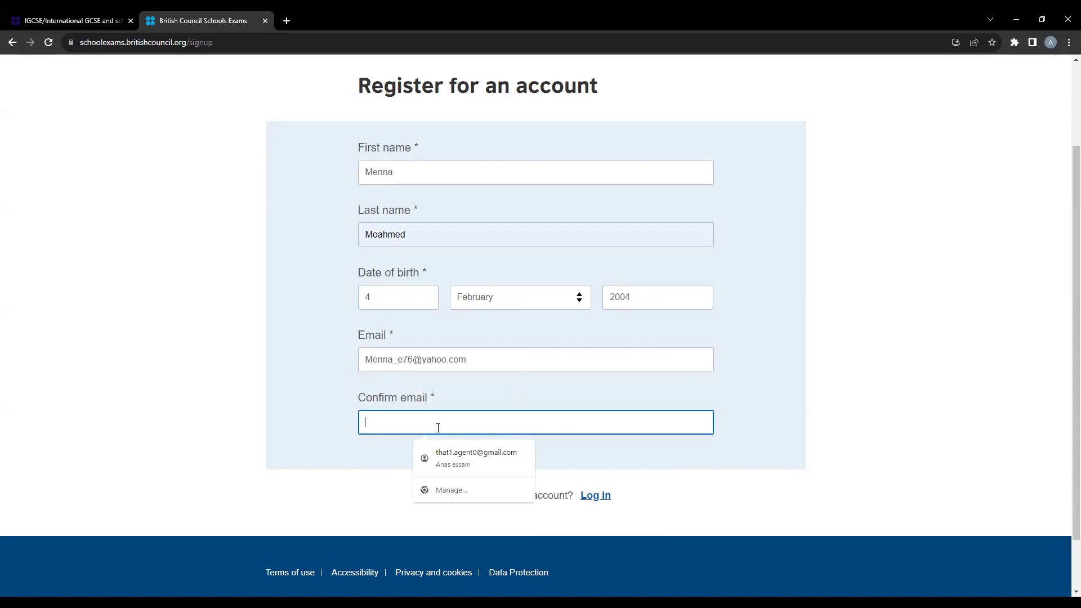
right_click(437, 426)
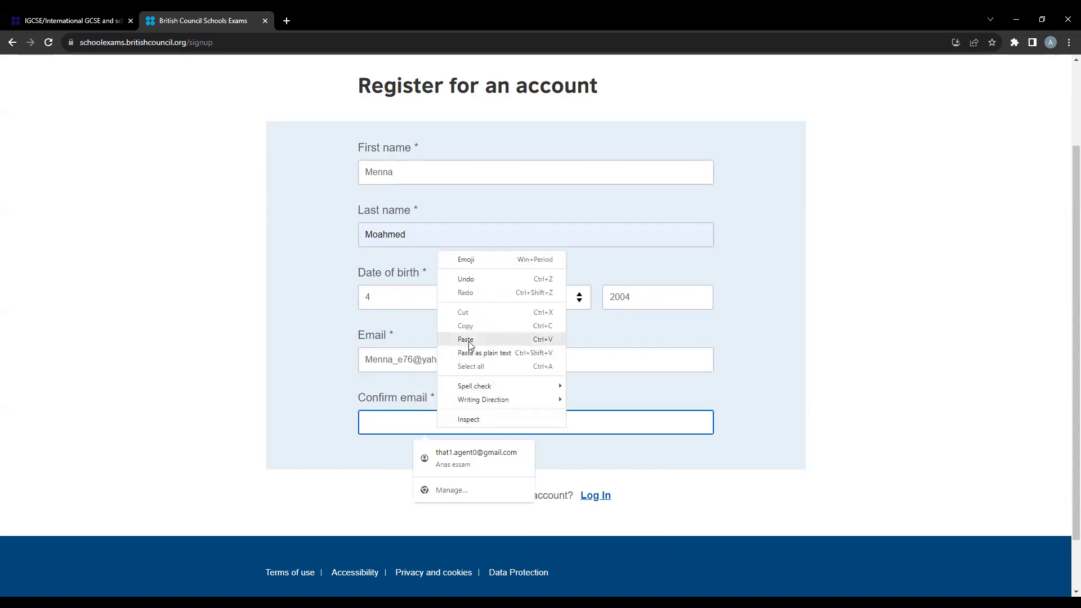
key("ctrl+v")
scroll(510, 437, "down", 1)
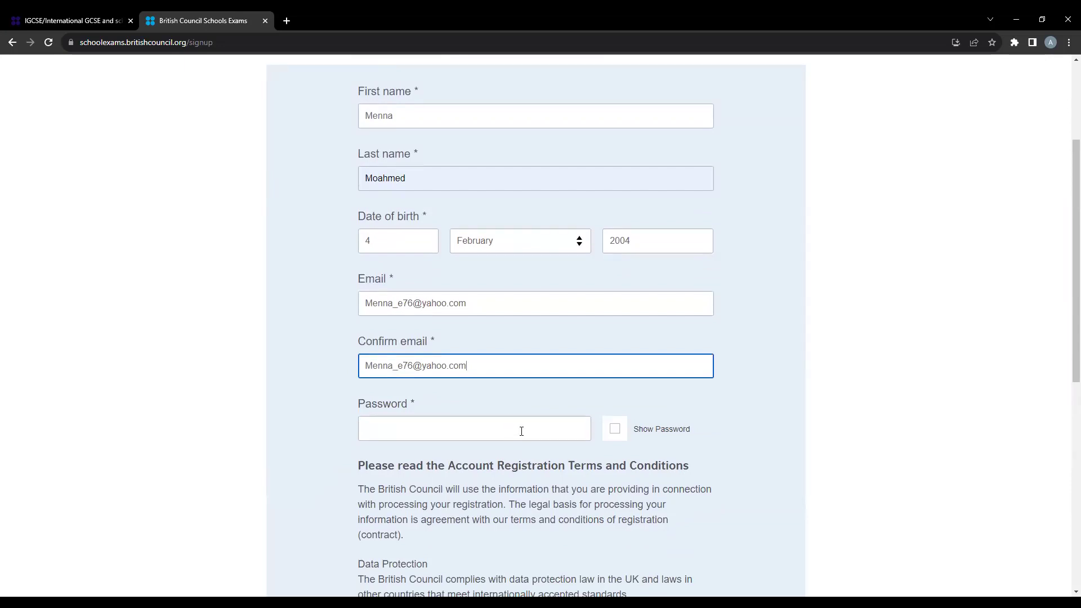
scroll(522, 429, "up", 1)
- Enter a strong account password and accept the Account Registration Terms and Conditions
left_click(480, 484)
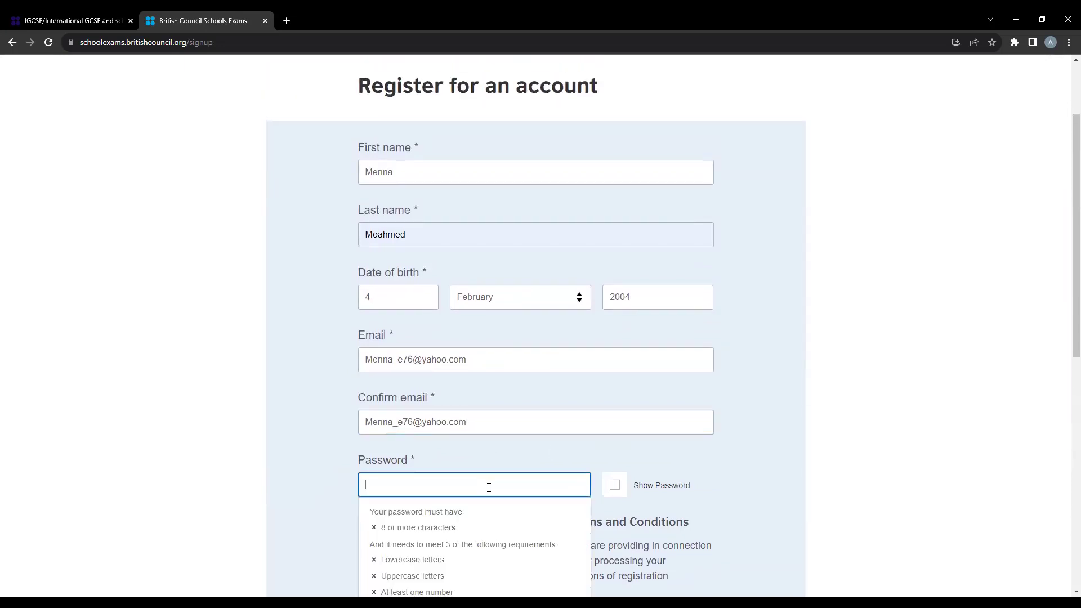
scroll(484, 487, "down", 2)
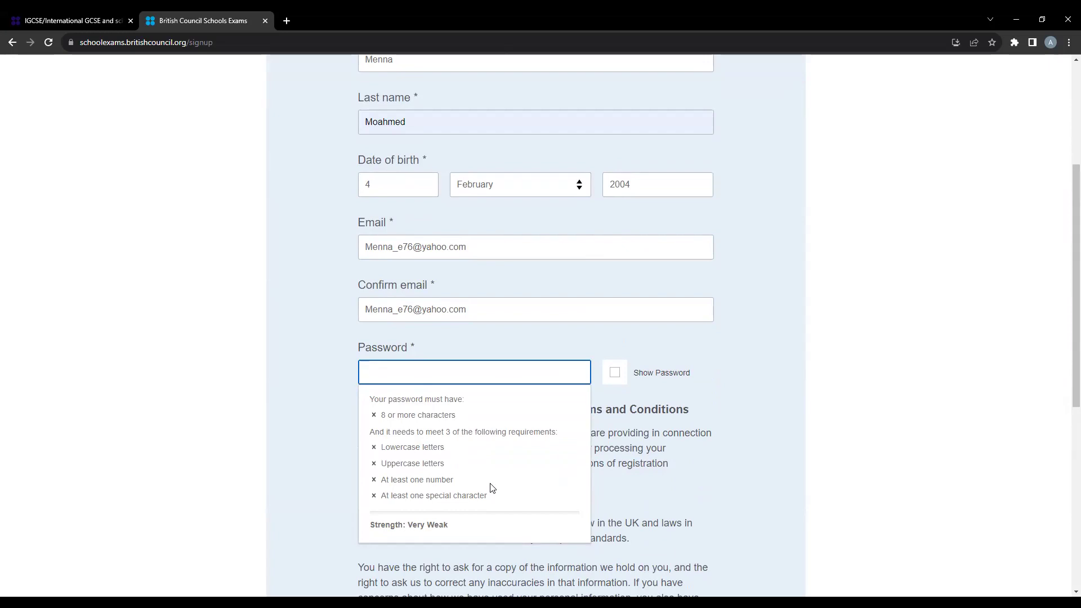
type("M")
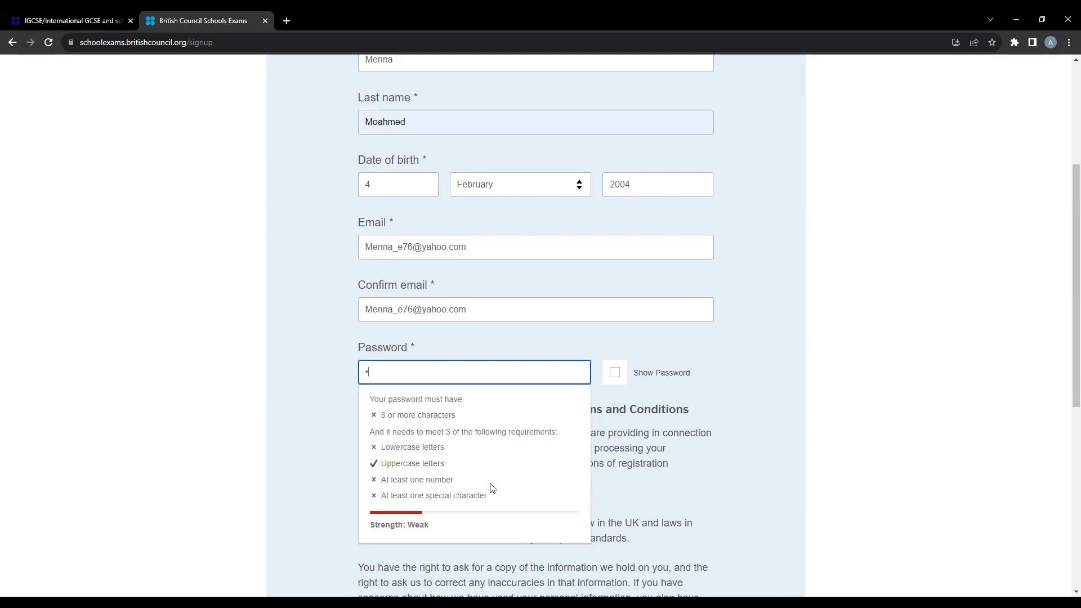
type("•••••••••••")
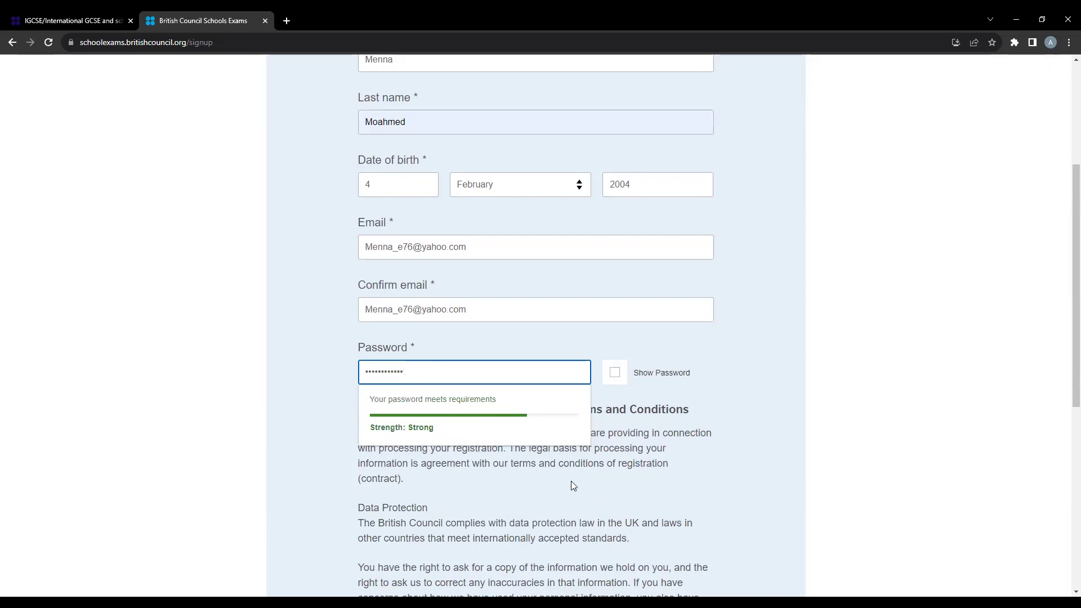
scroll(498, 448, "down", 1)
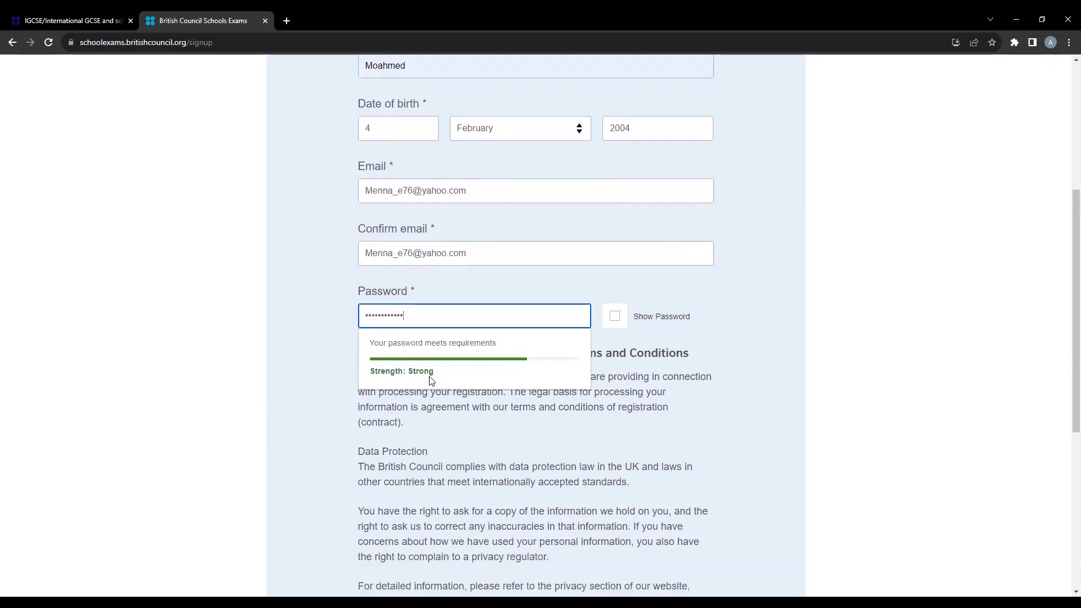
scroll(419, 374, "down", 4)
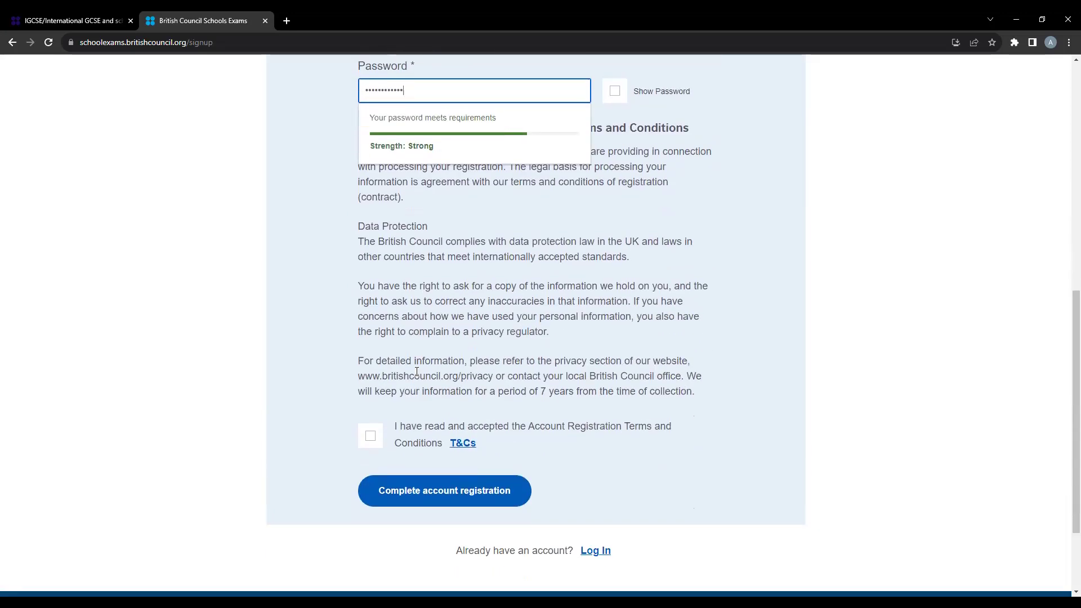
left_click(370, 436)
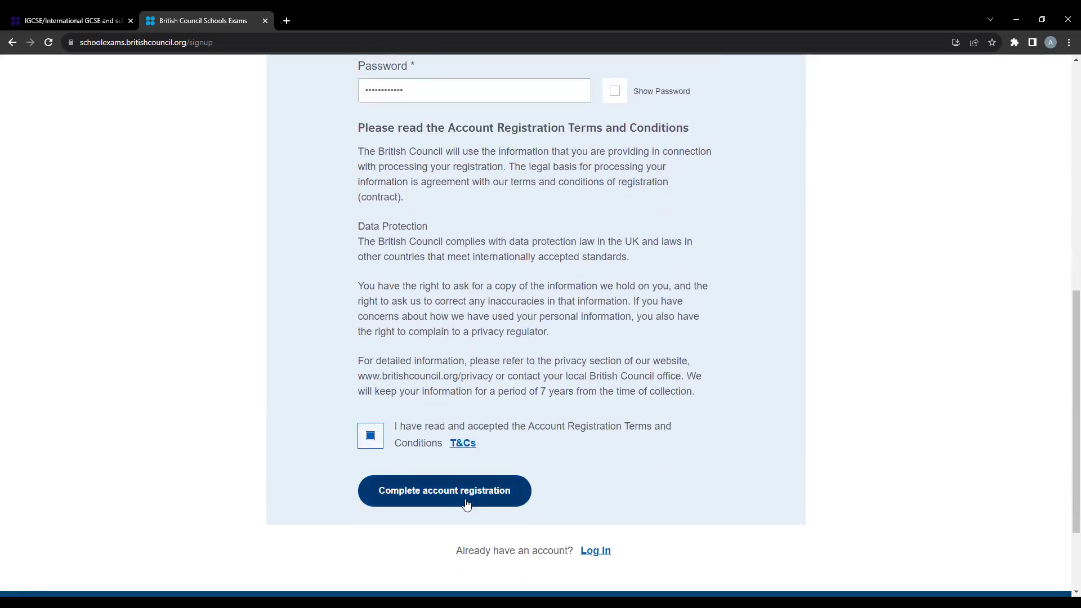
- Submit the account registration and read the confirmation that an activation e-mail was sent
left_click(419, 488)
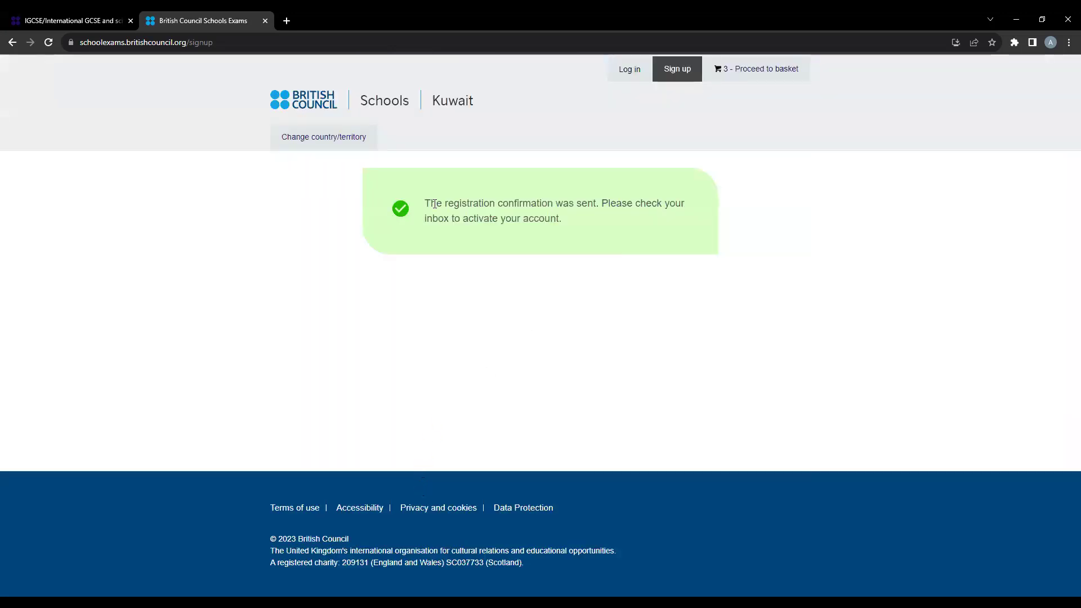
left_click_drag(424, 203, 562, 225)
left_click(562, 224)
- In a new tab, search Google for 'yahoo' and go to the Yahoo Mail result
left_click(286, 22)
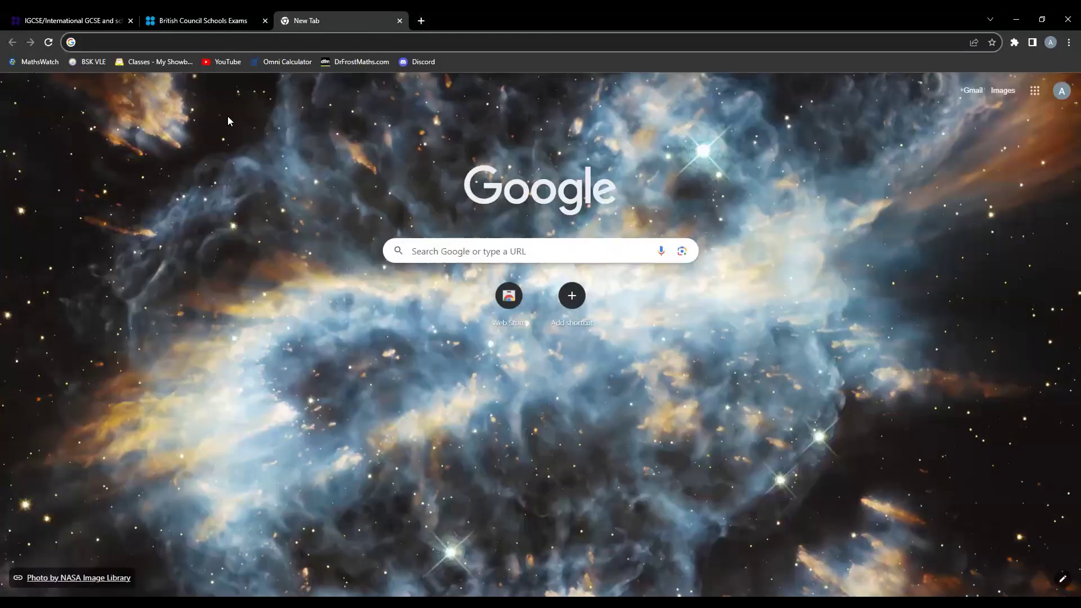
type("yhaoo")
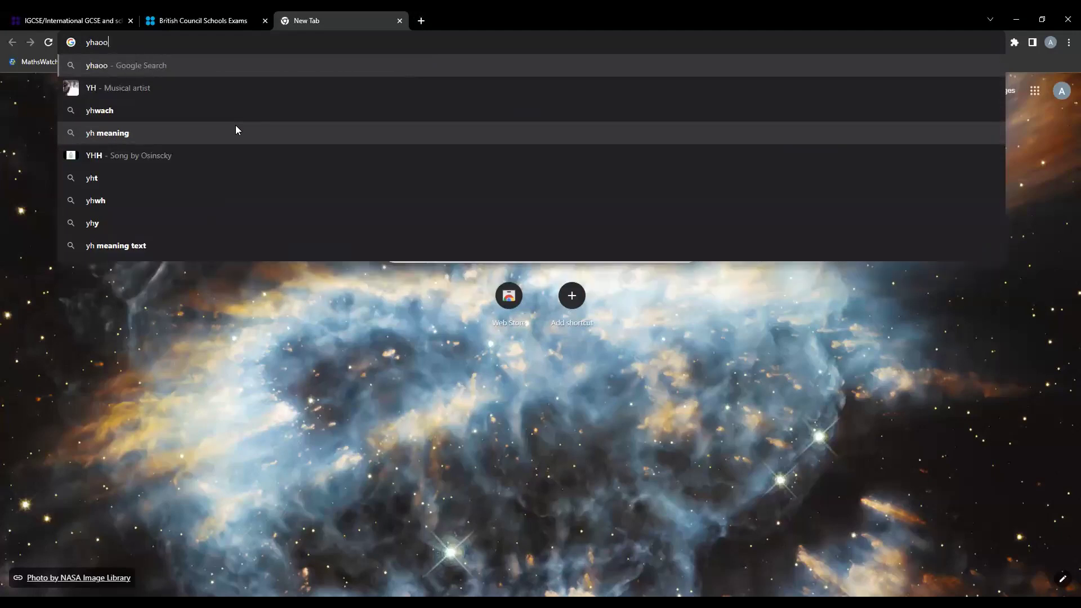
left_click(157, 115)
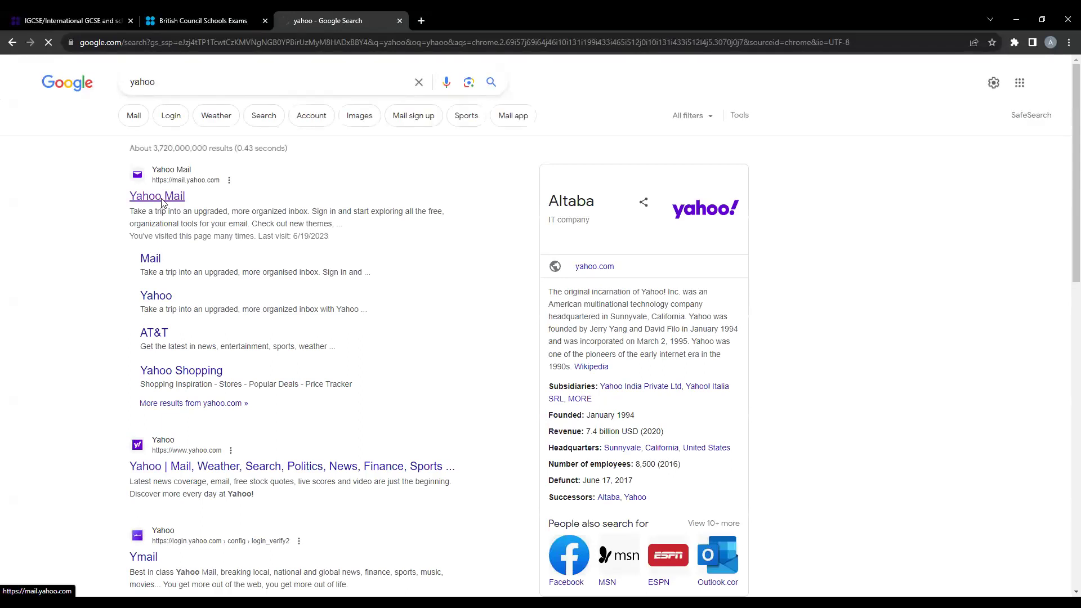
left_click(161, 201)
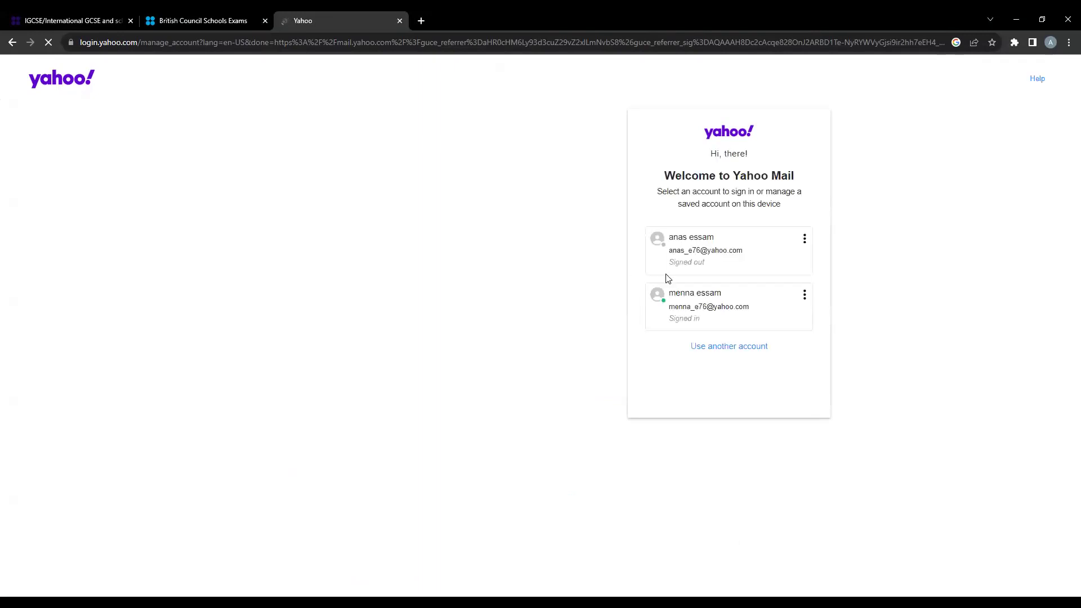
- Sign in to the student's saved Yahoo account, skip the recovery prompt, and open the Account activation e-mail
left_click(693, 307)
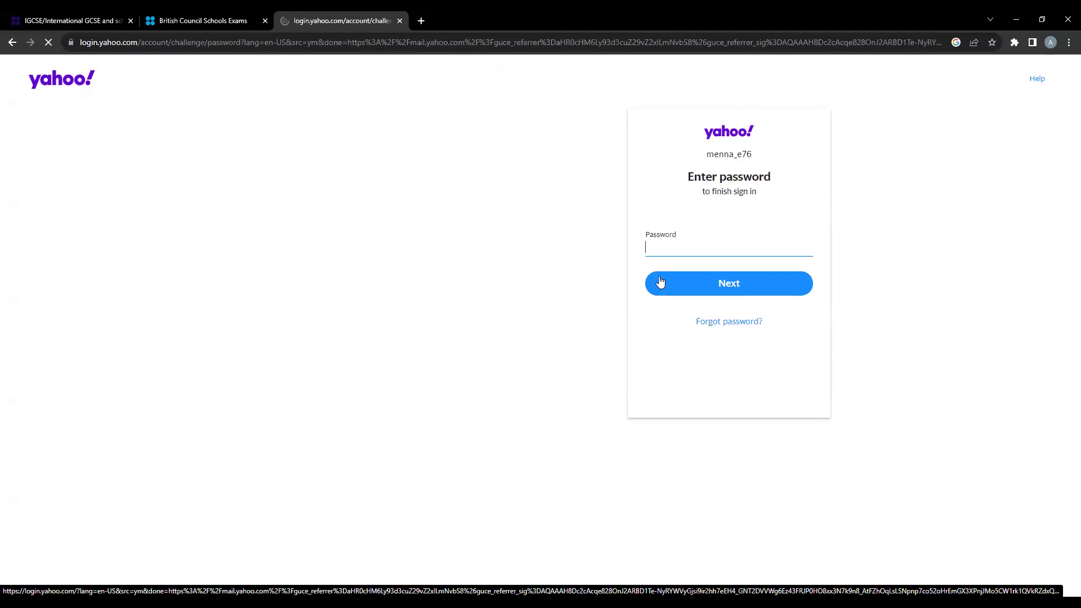
type("•••••••")
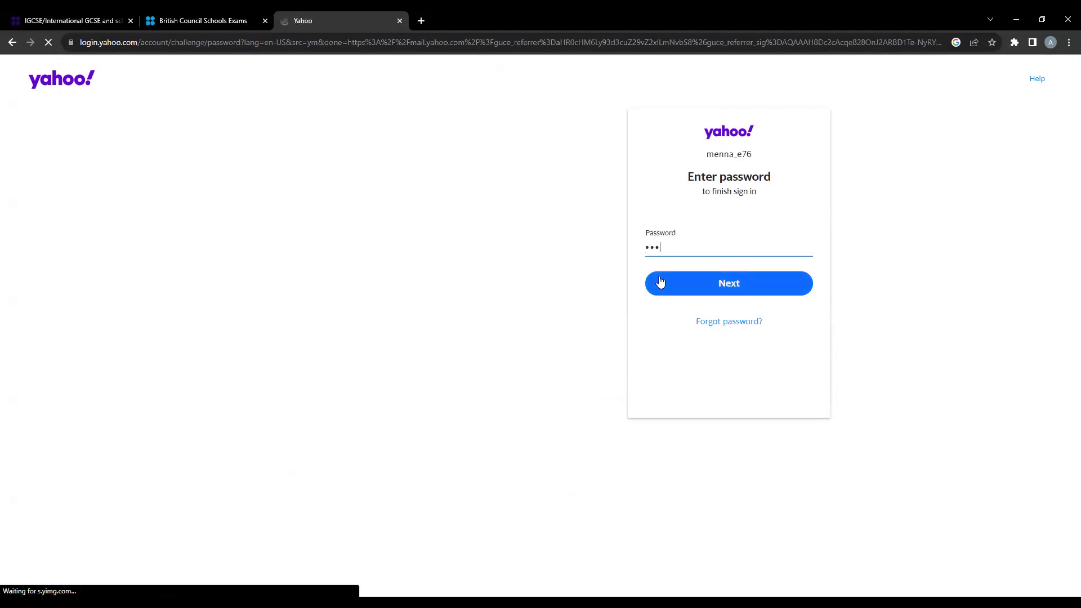
type("•••••")
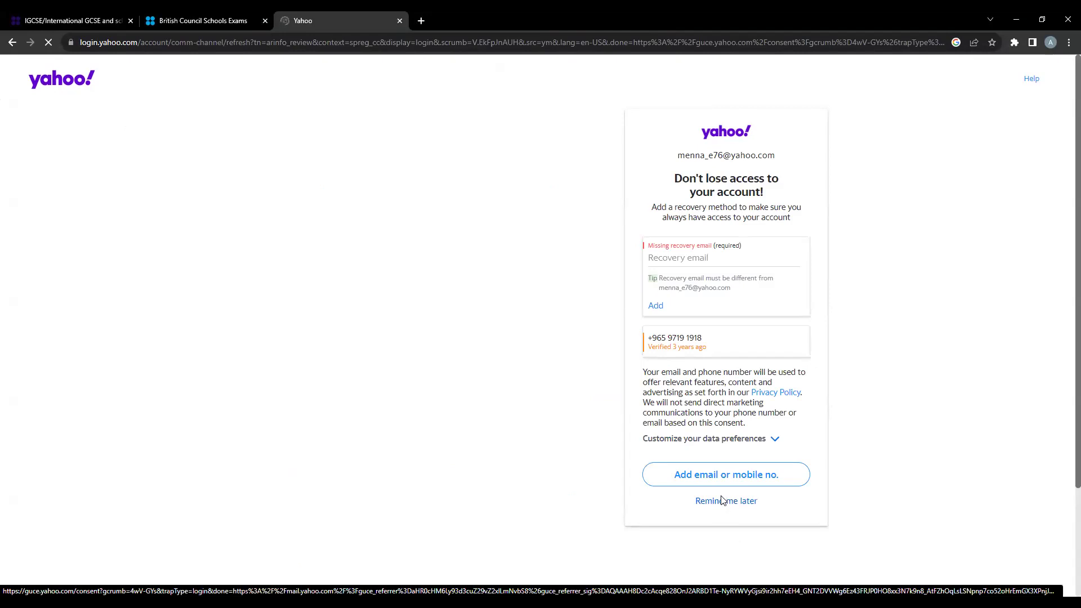
left_click(723, 500)
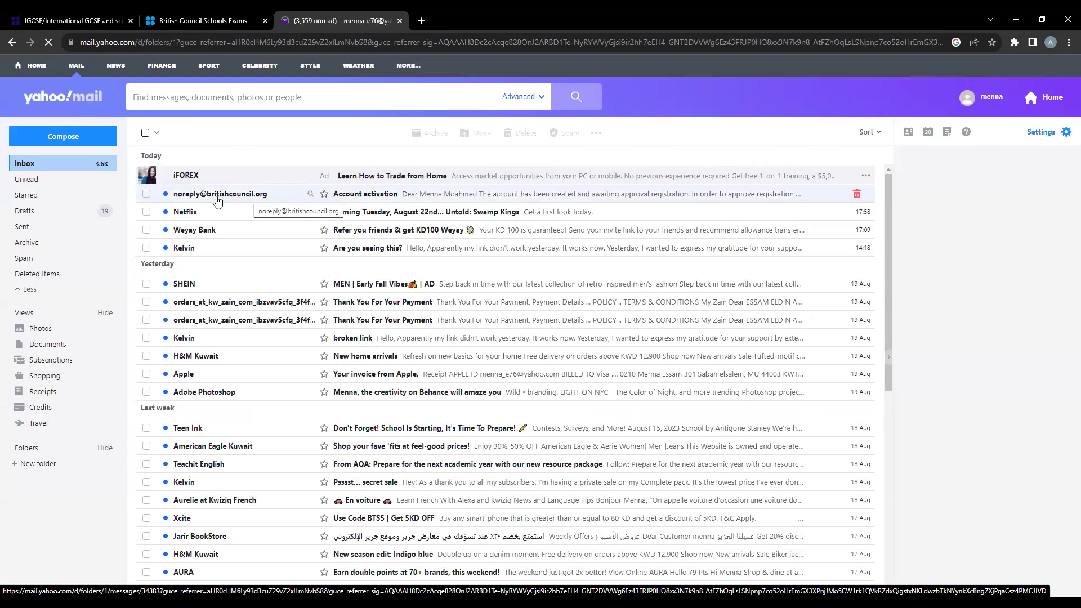
left_click(182, 196)
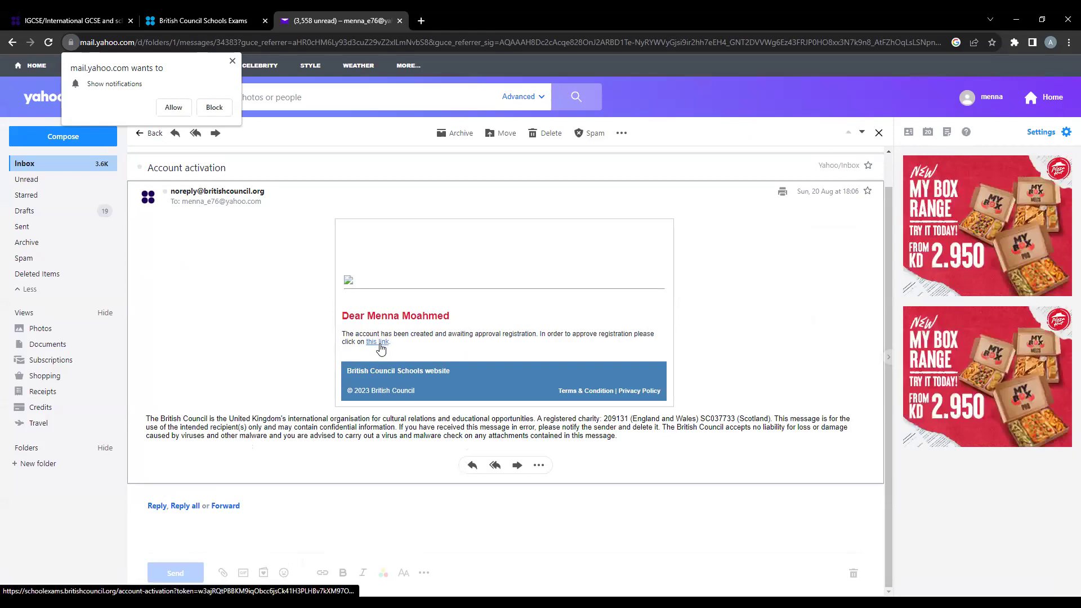
- Follow the e-mail's activation link, then go to the activated account's Schools B2C sign-in page
left_click(380, 346)
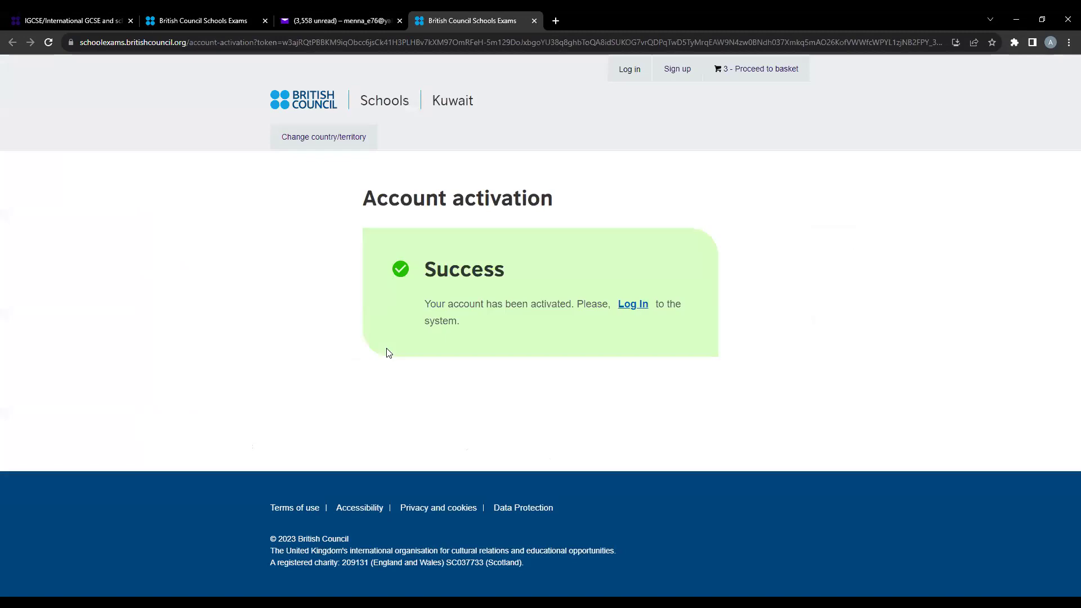
left_click(628, 306)
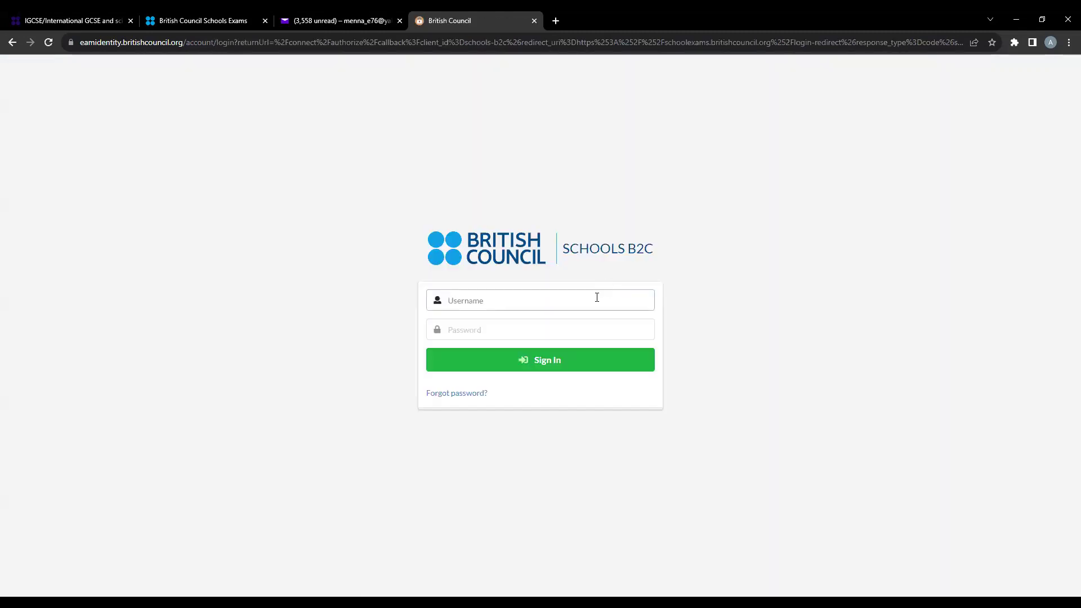
- Sign in with the pasted e-mail address as username and the account password
type("menn")
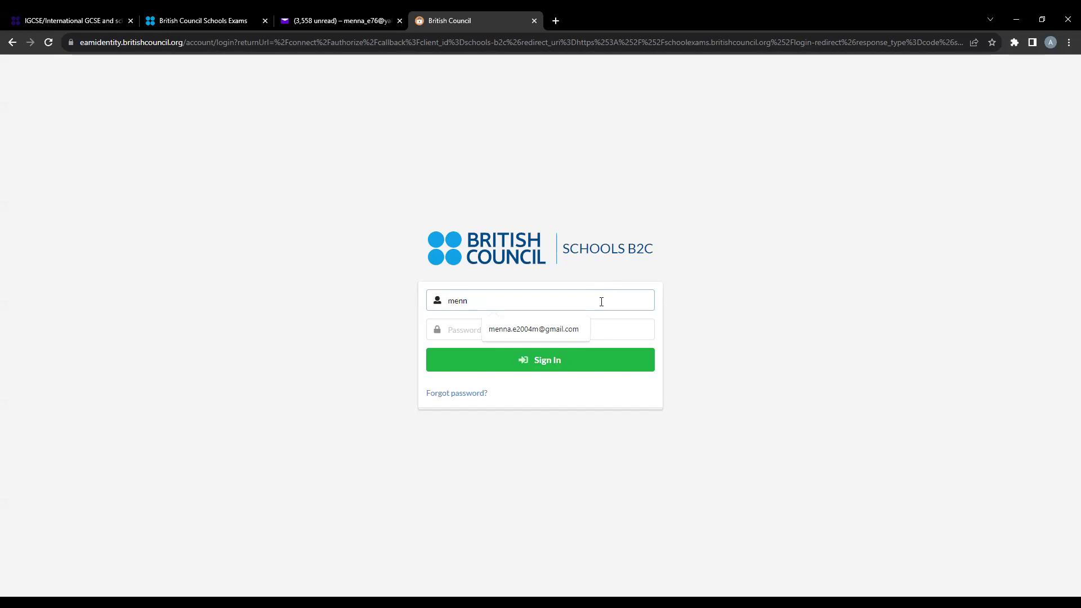
key("BackSpace")
key("BackSpace")
key("BackSpace")
key("BackSpace")
right_click(593, 303)
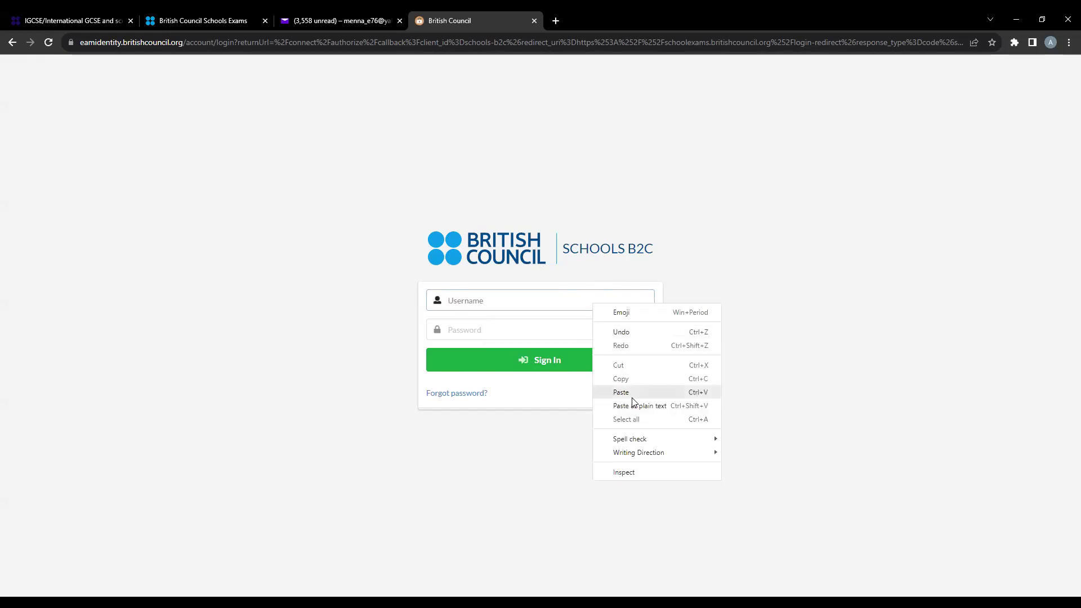
key("ctrl+v")
left_click(599, 333)
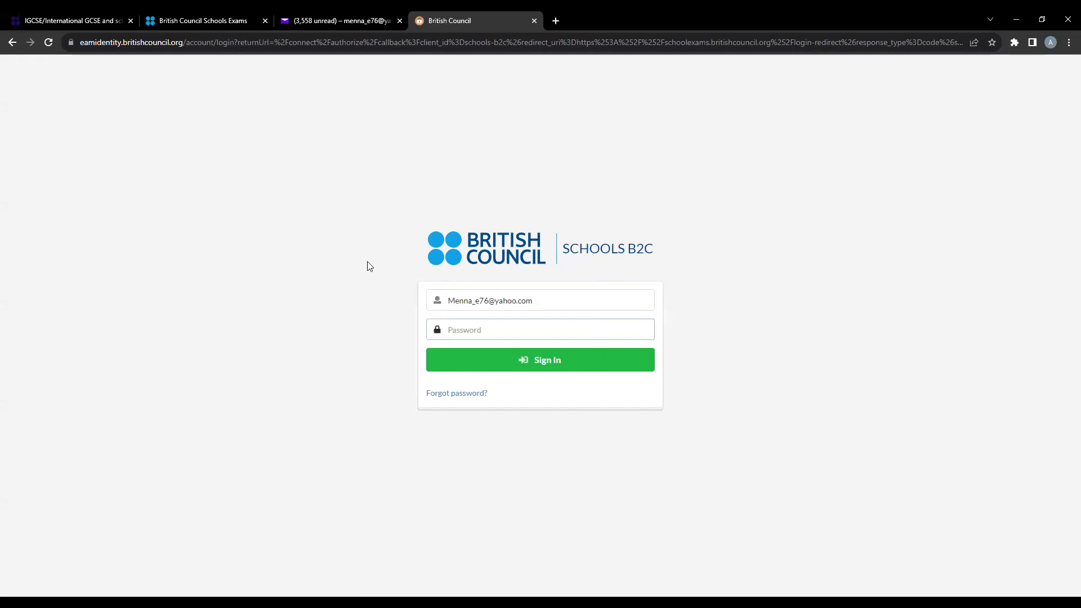
type("************")
key("Return")
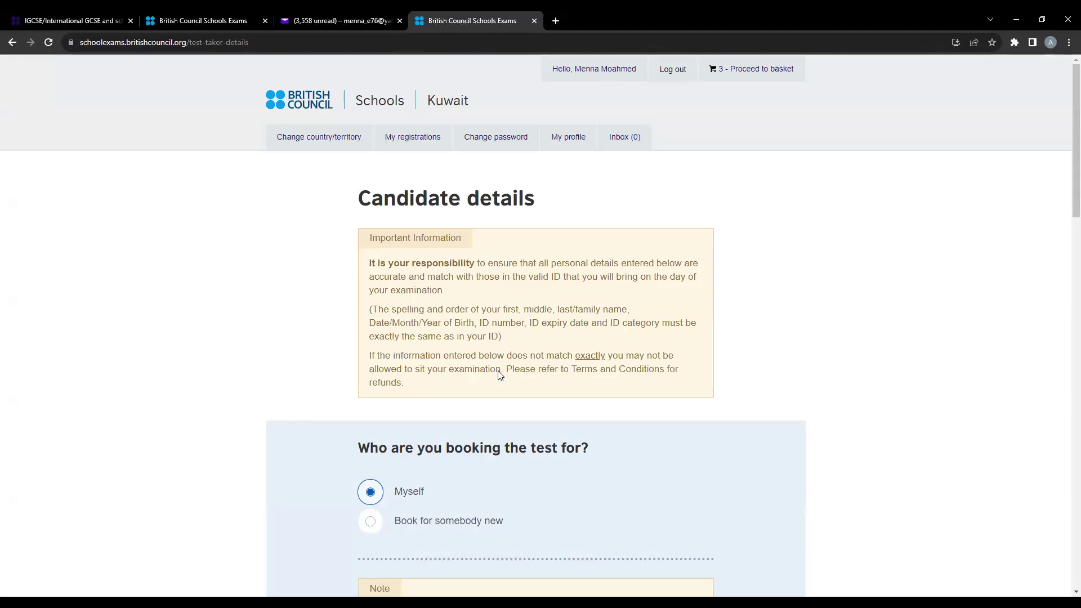
scroll(500, 374, "down", 2)
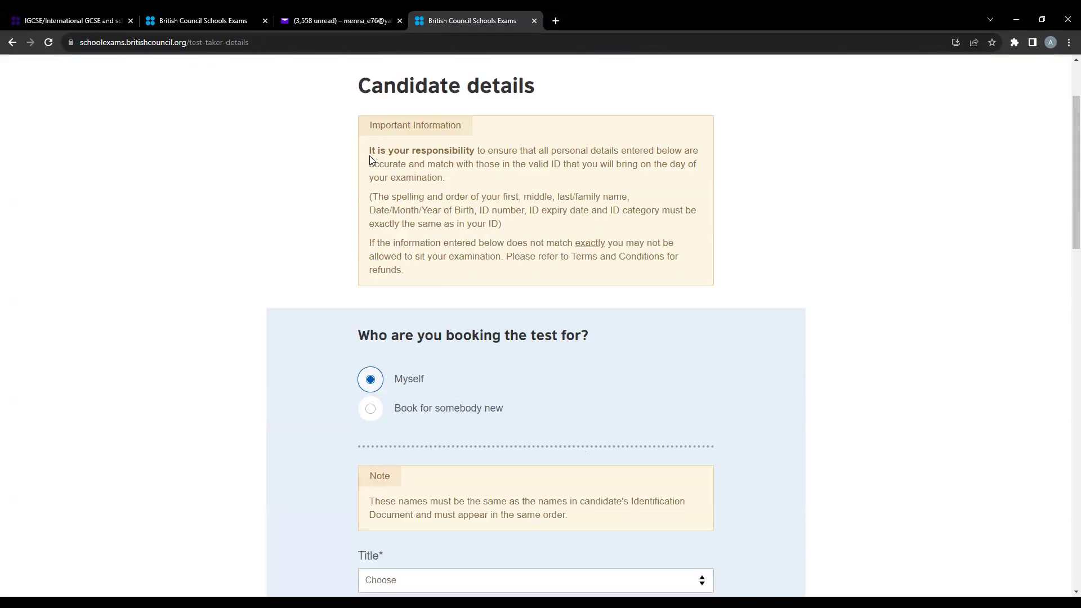
scroll(565, 289, "down", 3)
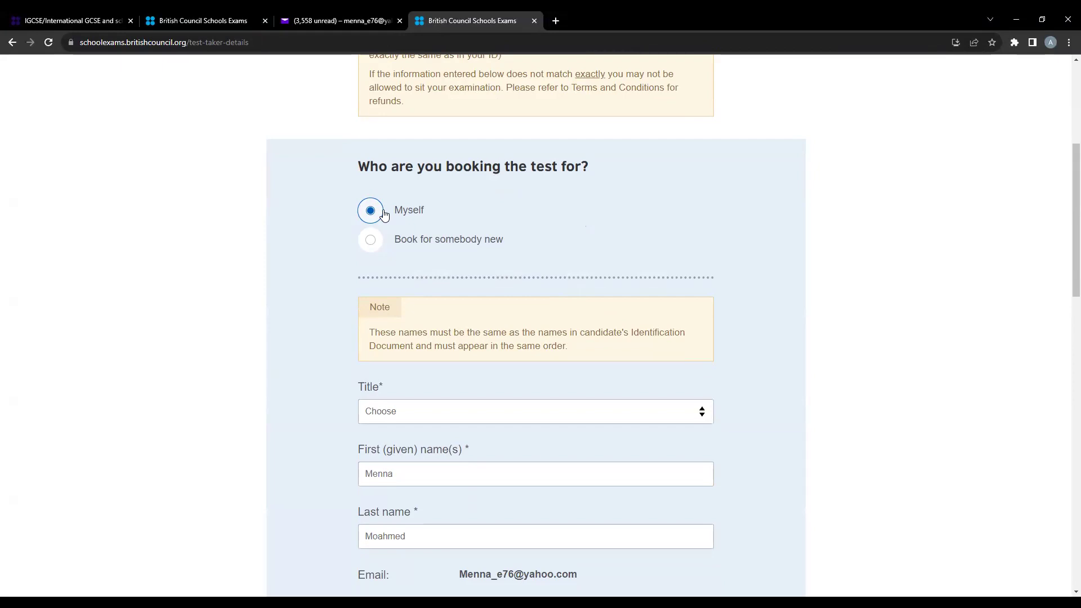
scroll(420, 334, "down", 2)
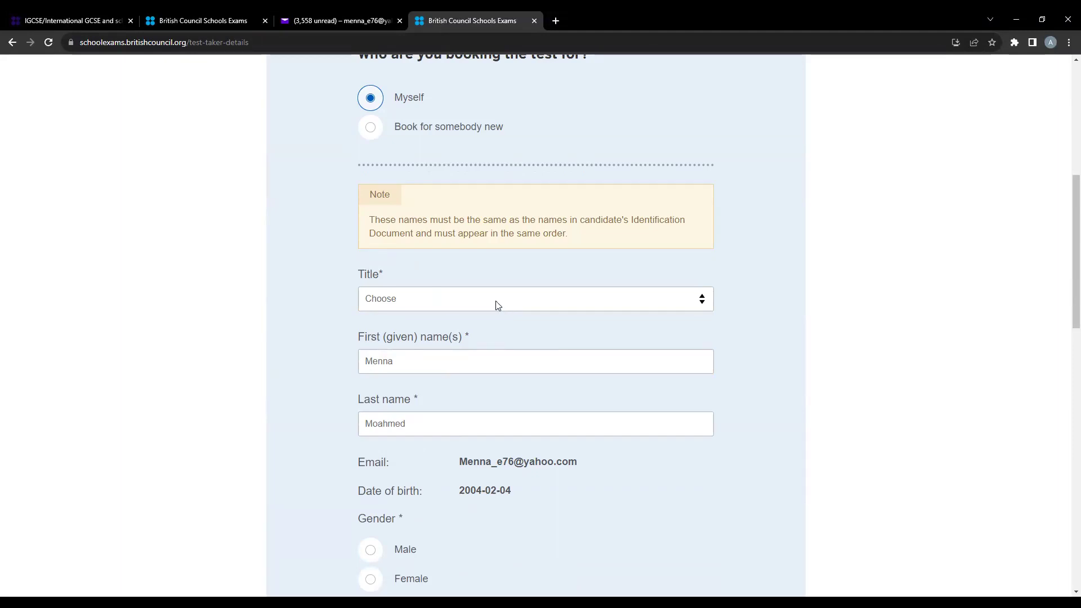
scroll(398, 246, "down", 1)
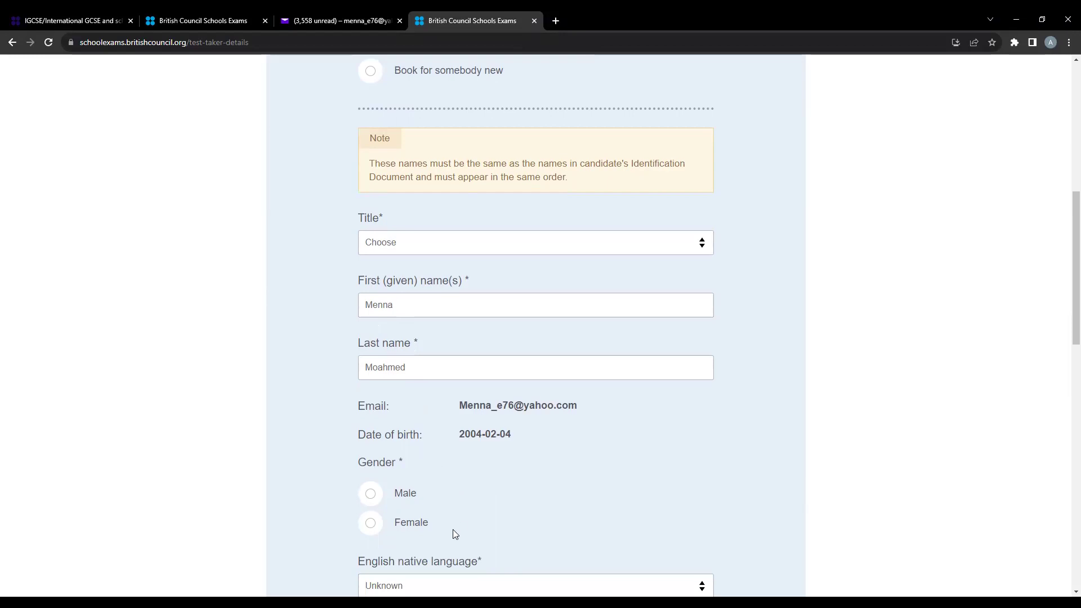
scroll(469, 556, "down", 4)
scroll(461, 535, "down", 8)
scroll(461, 533, "up", 10)
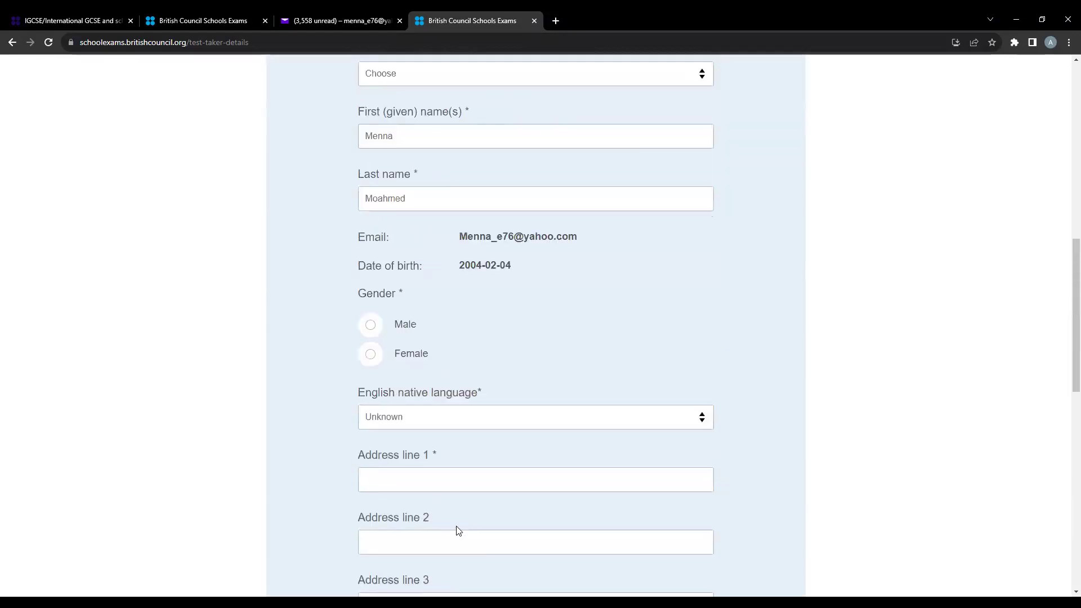
scroll(459, 531, "up", 2)
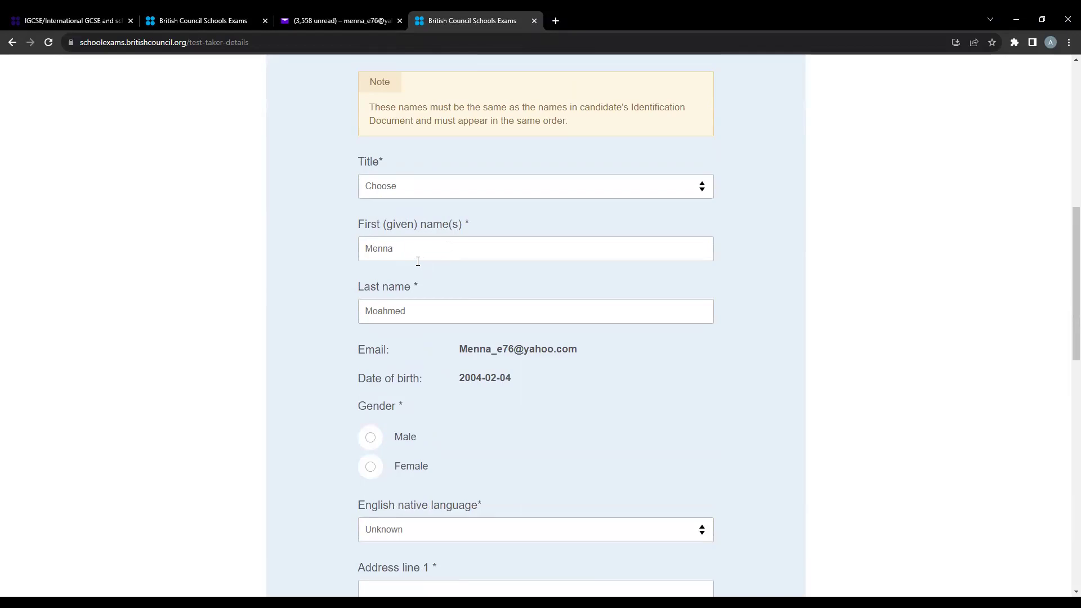
scroll(417, 278, "down", 1)
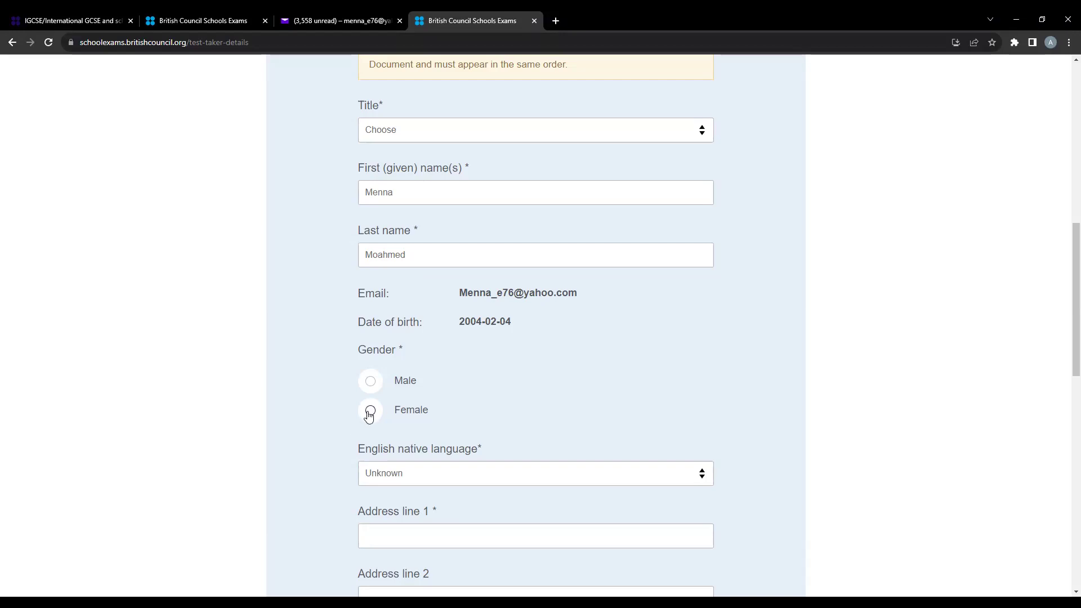
- Mark the candidate Female, complete the first name with the full given names, and open English native language
left_click(368, 411)
scroll(639, 278, "up", 4)
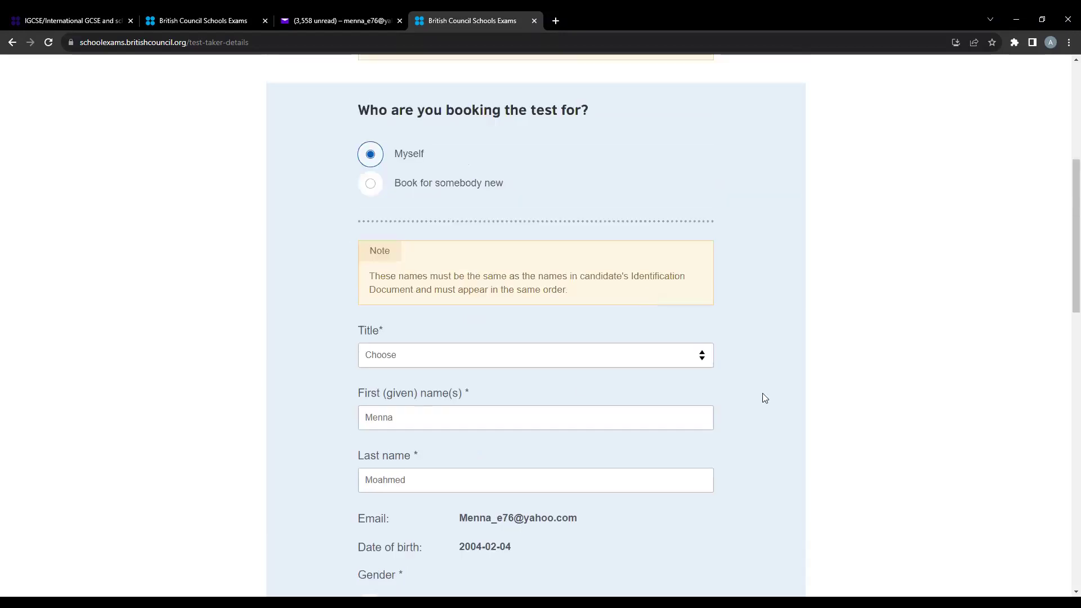
left_click(416, 411)
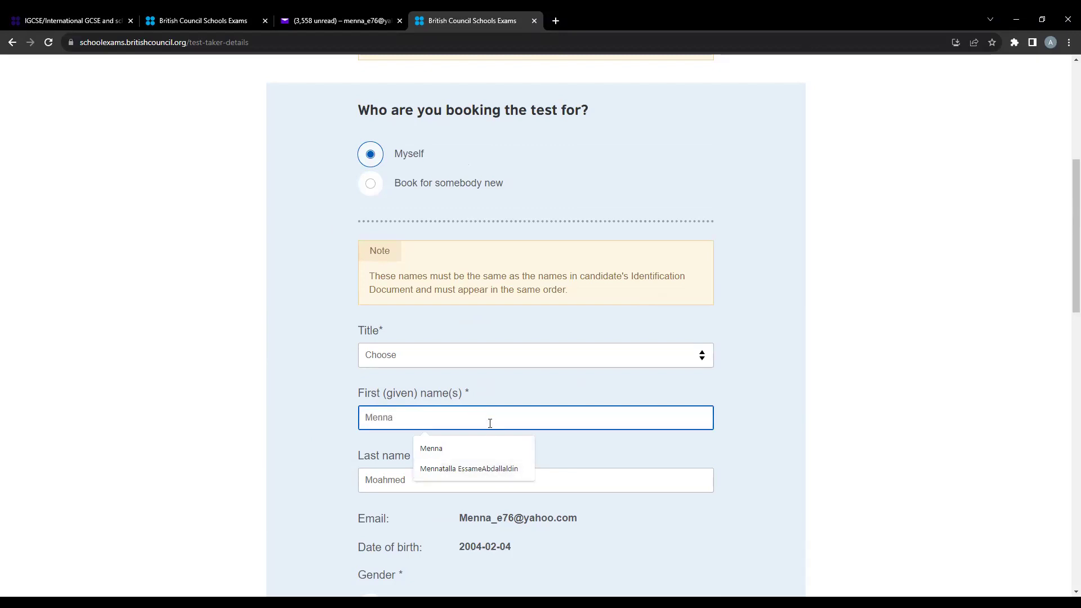
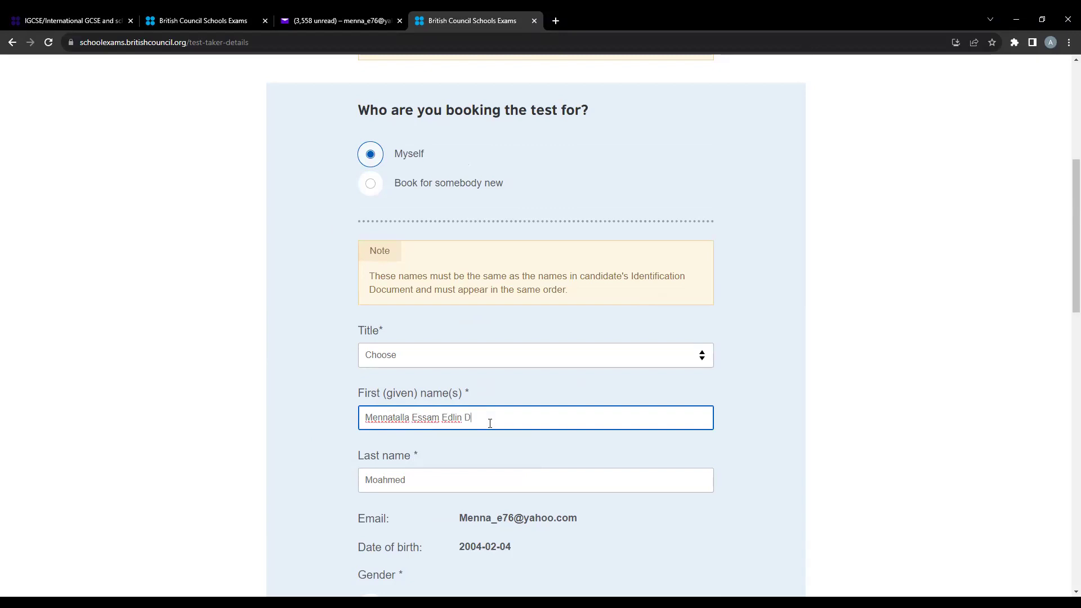
scroll(467, 397, "down", 2)
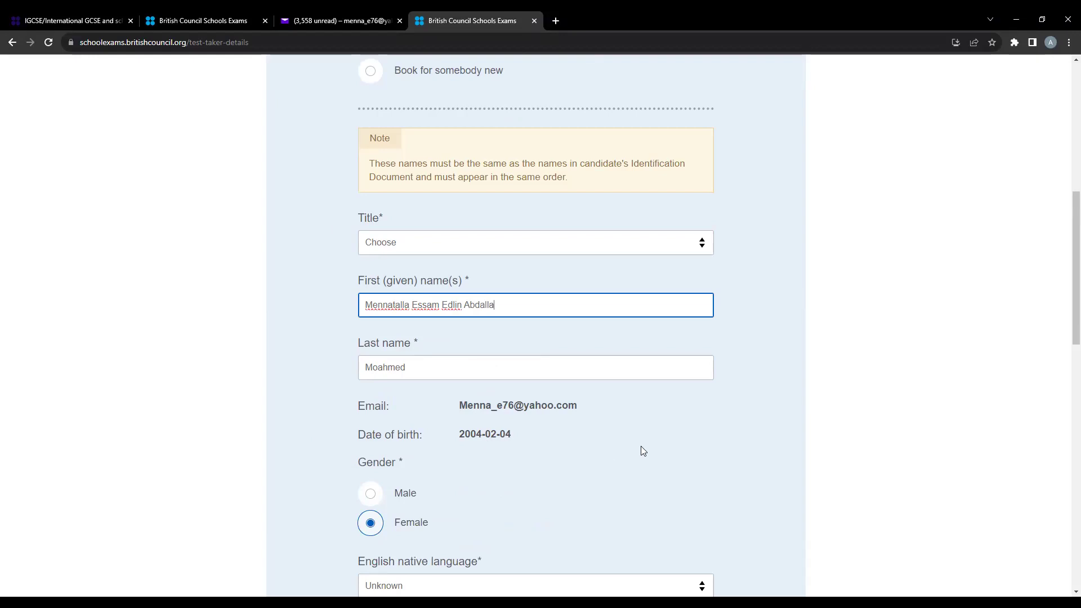
scroll(640, 448, "down", 4)
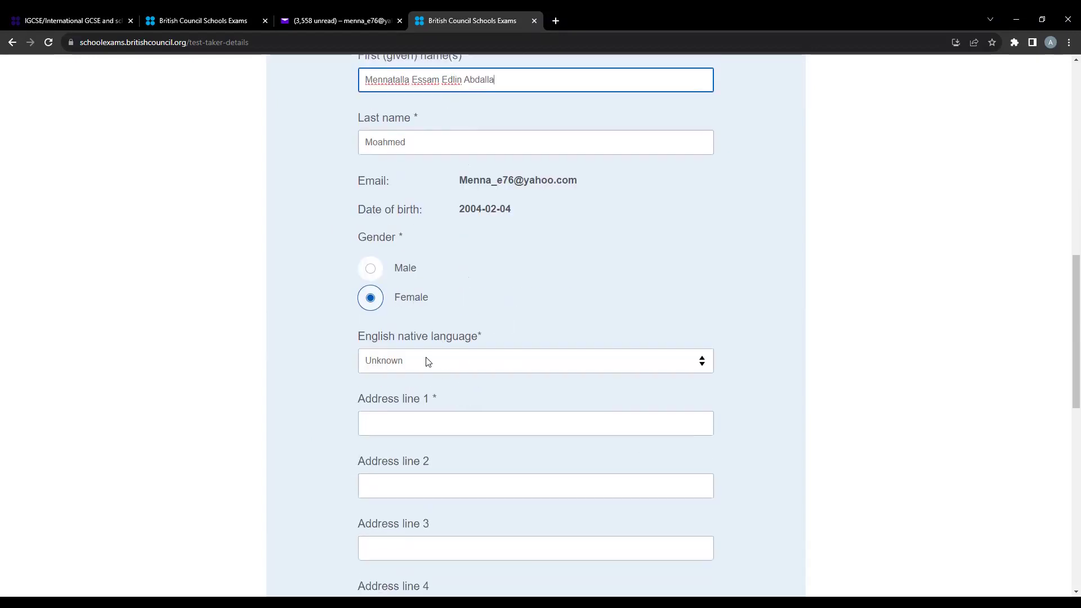
left_click(435, 369)
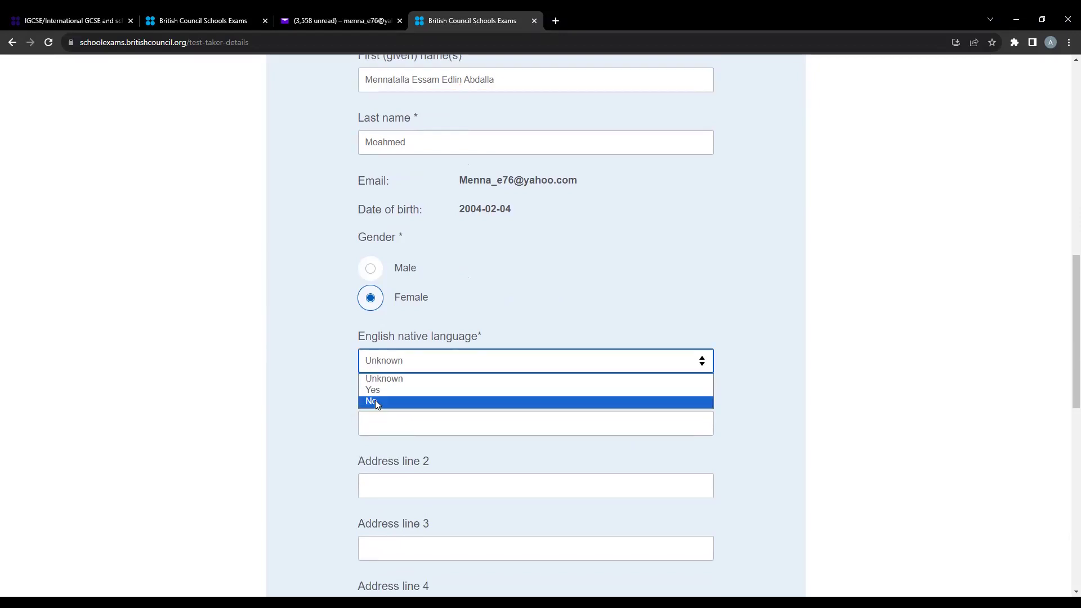
- Answer No for English native language and set Address line 1 to Kuwait
left_click(373, 401)
scroll(473, 324, "down", 2)
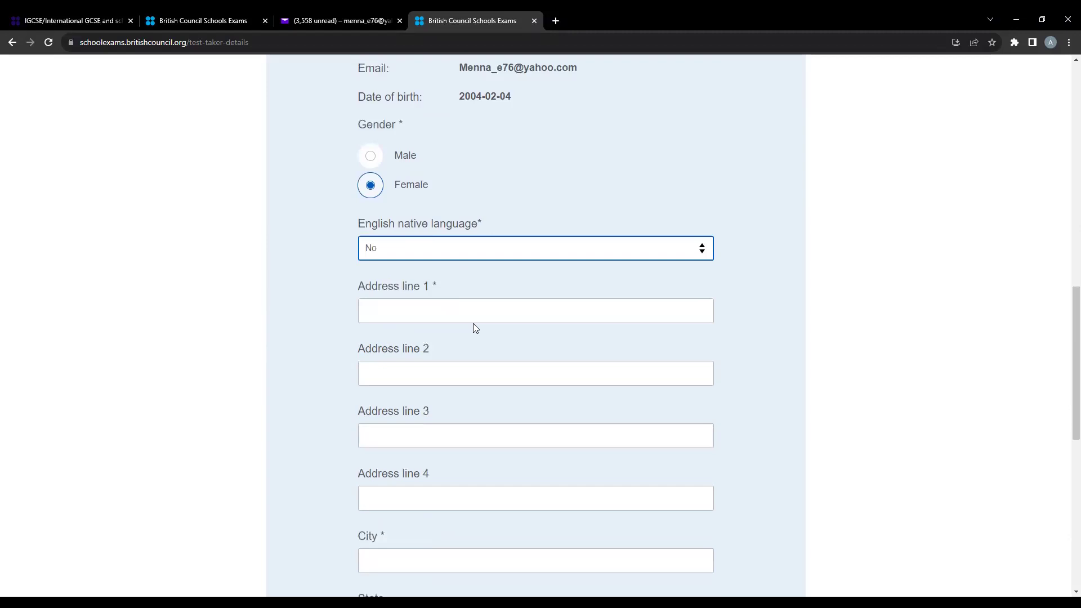
left_click(474, 316)
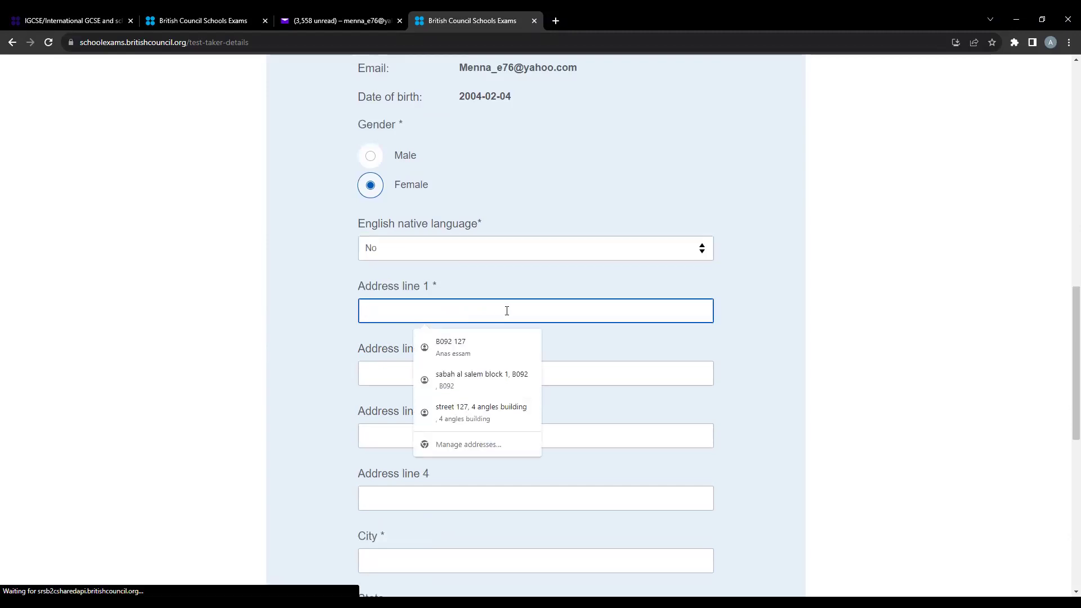
type("K")
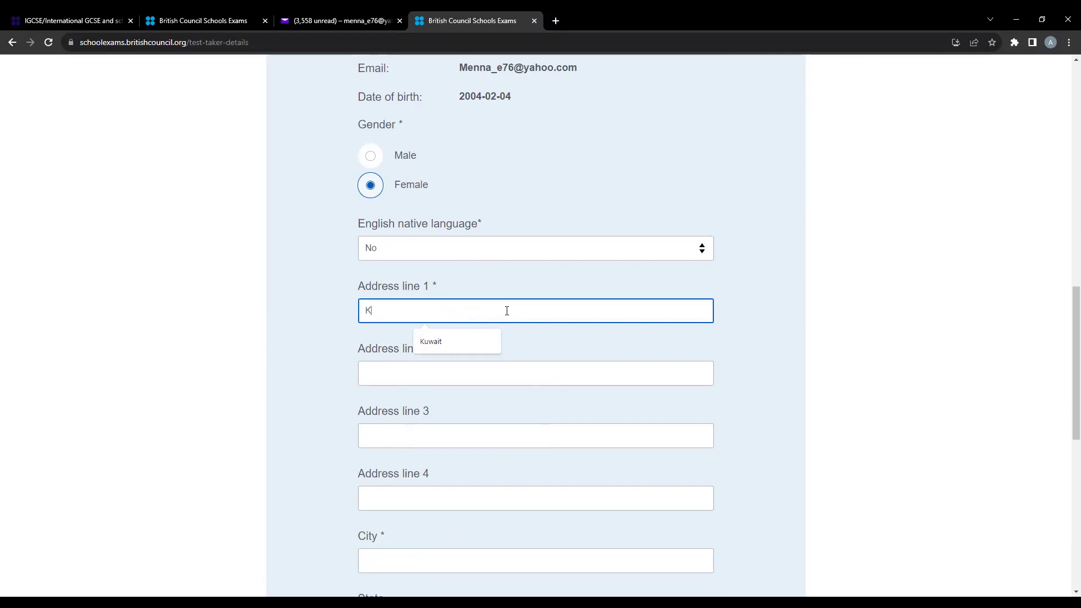
left_click(464, 342)
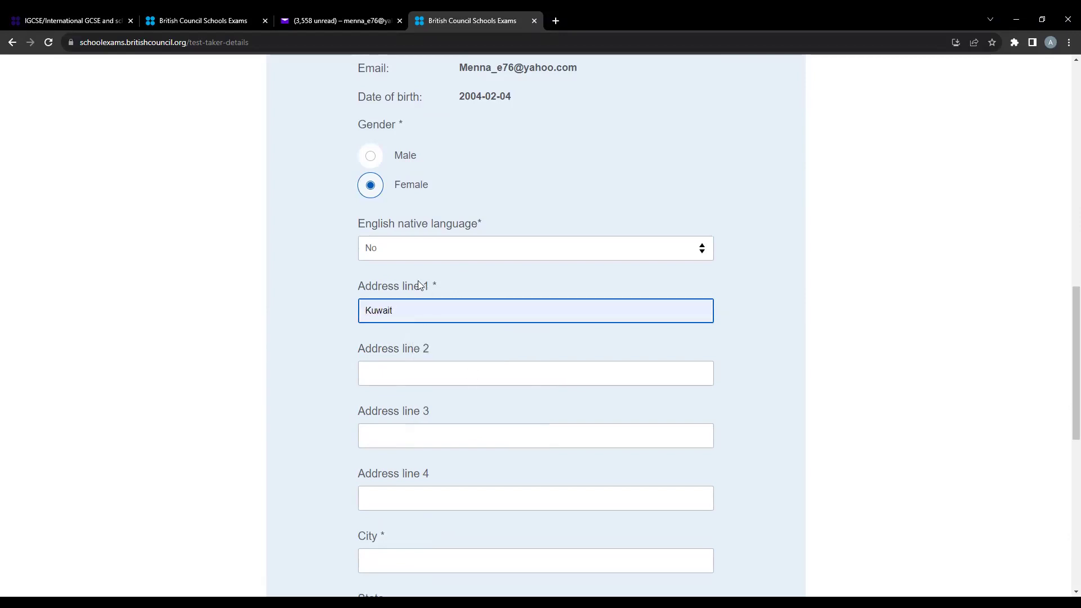
left_click(437, 283)
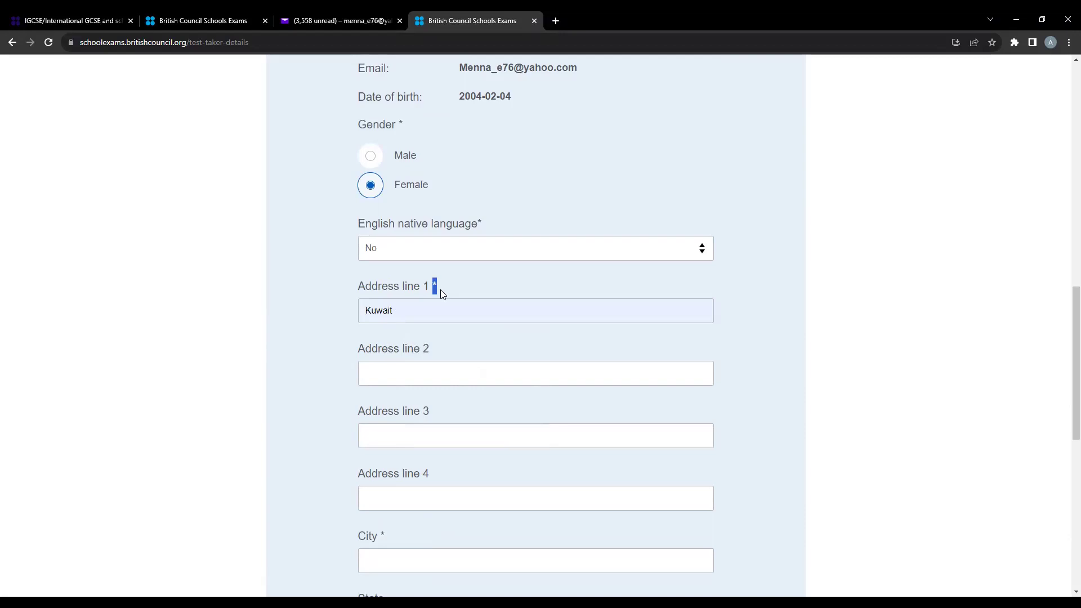
- Enter Kuwait as the City and choose Kuwait as the Country/Territory
scroll(415, 364, "down", 1)
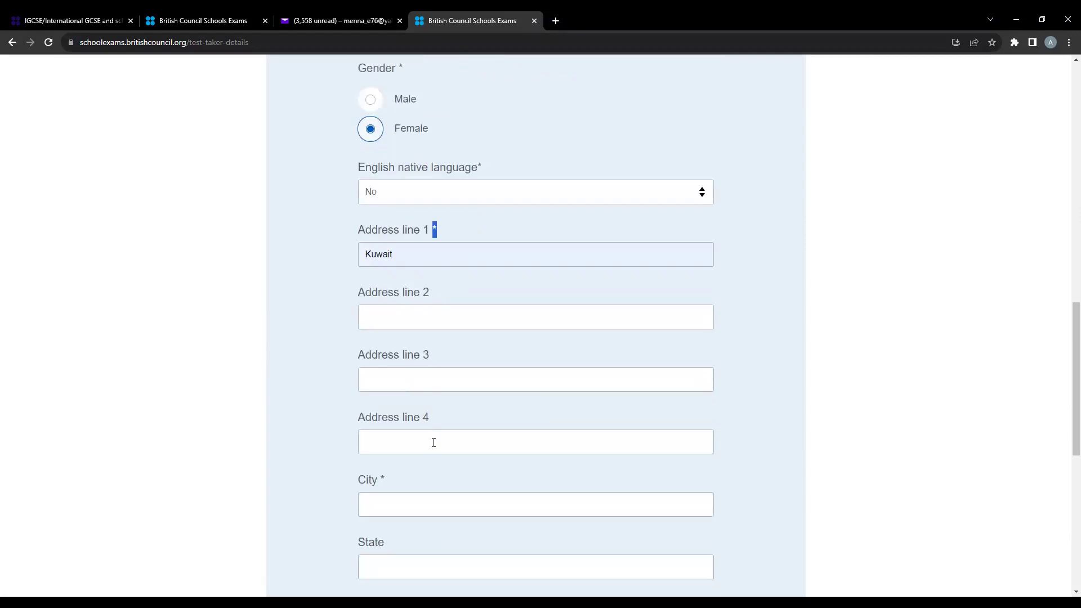
scroll(426, 422, "down", 2)
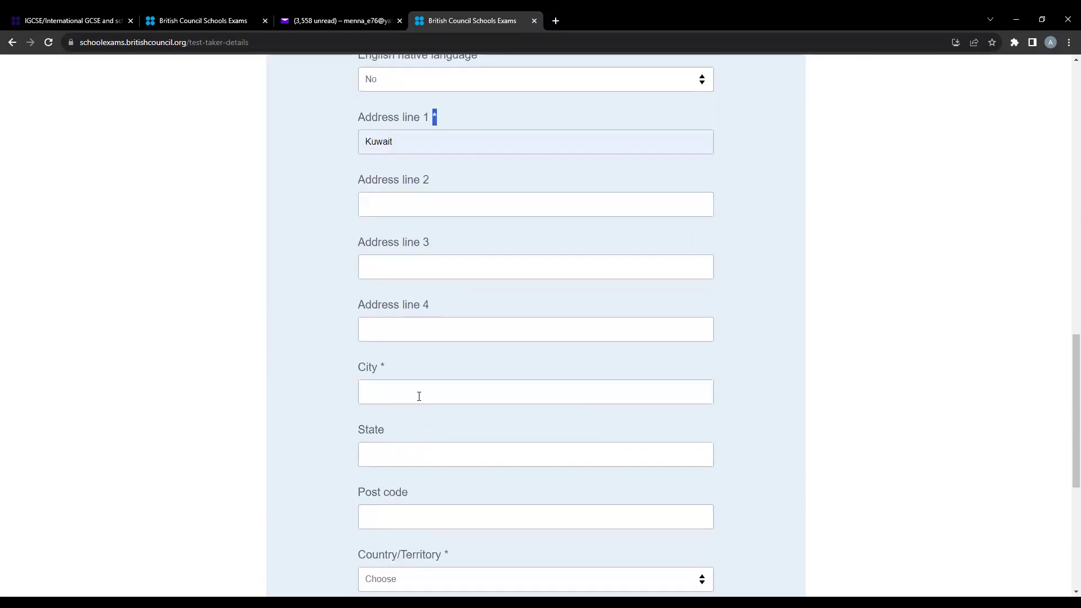
left_click(419, 396)
type("Kuwait")
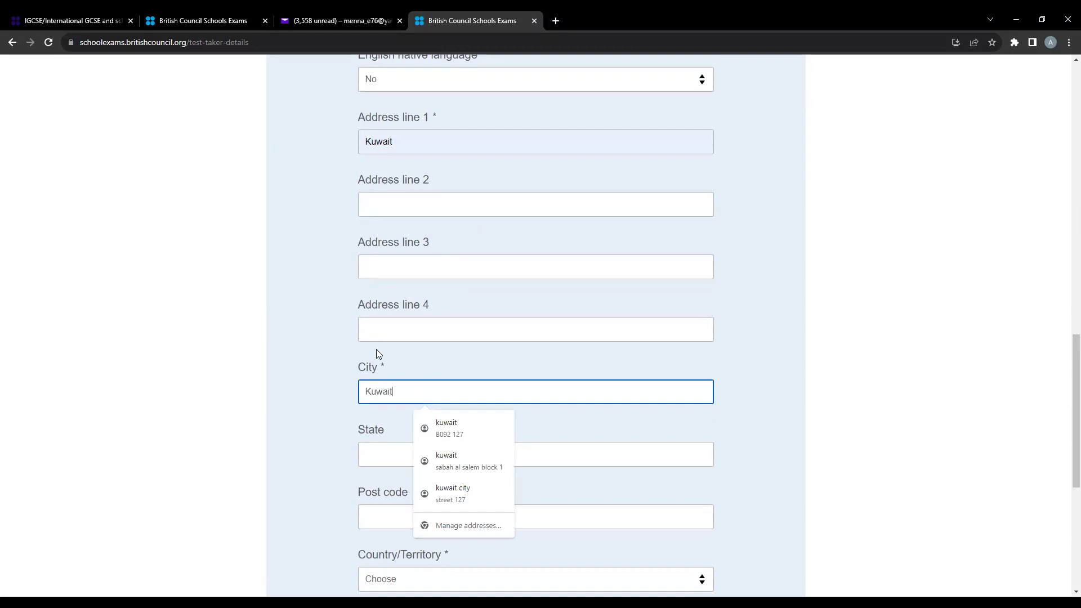
scroll(492, 401, "down", 4)
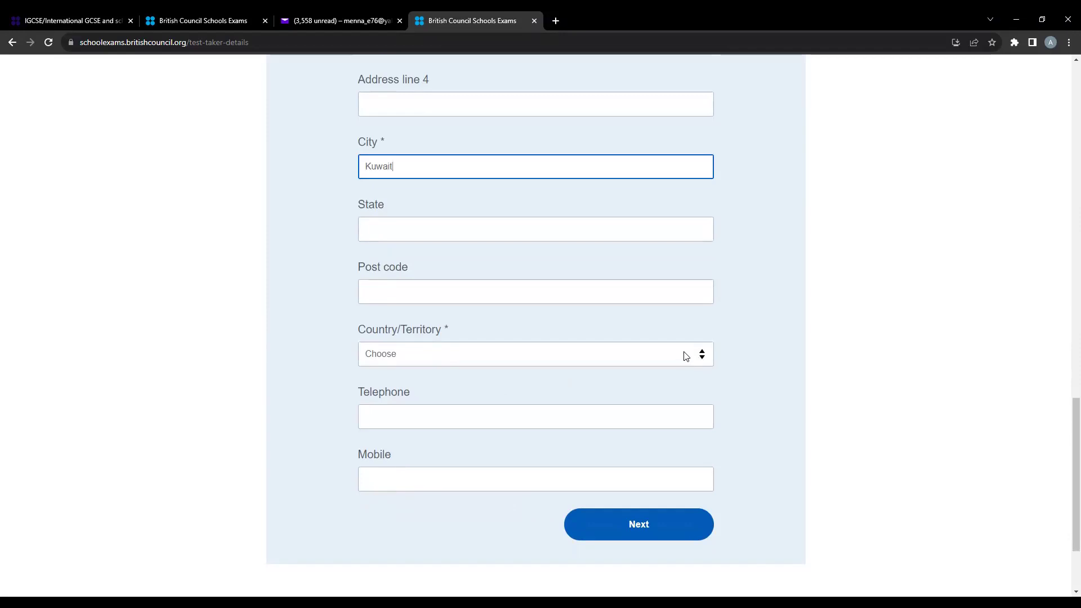
left_click(701, 359)
type("kuwait")
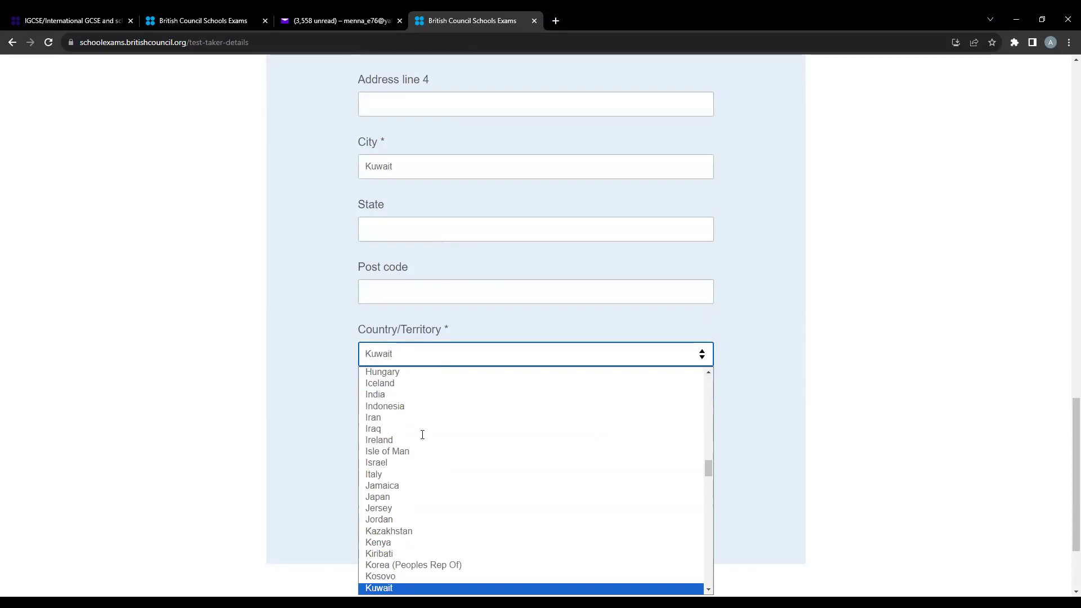
key("Return")
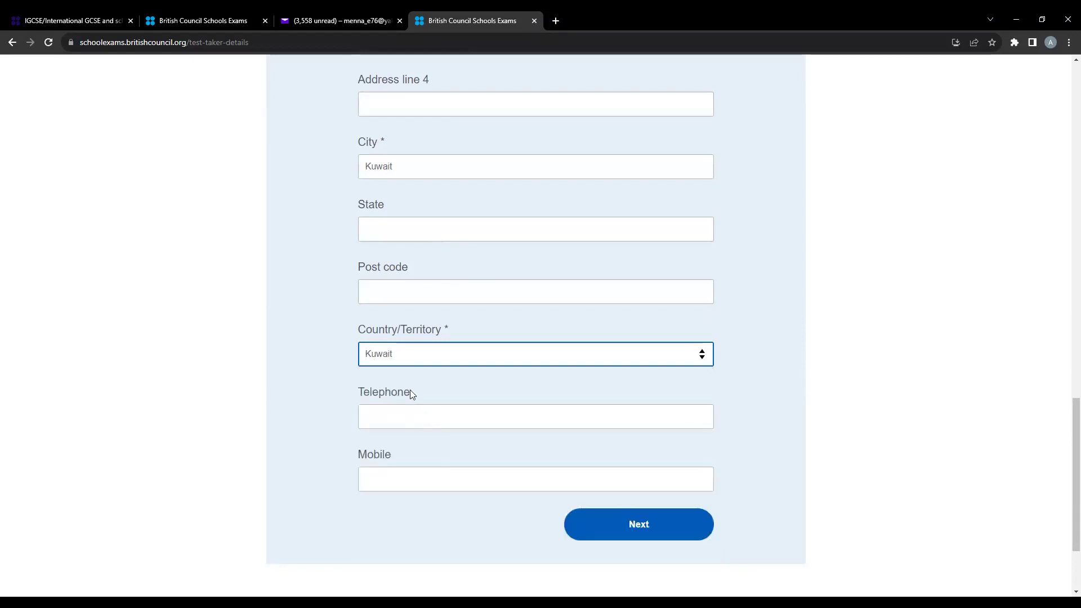
left_click_drag(332, 389, 404, 392)
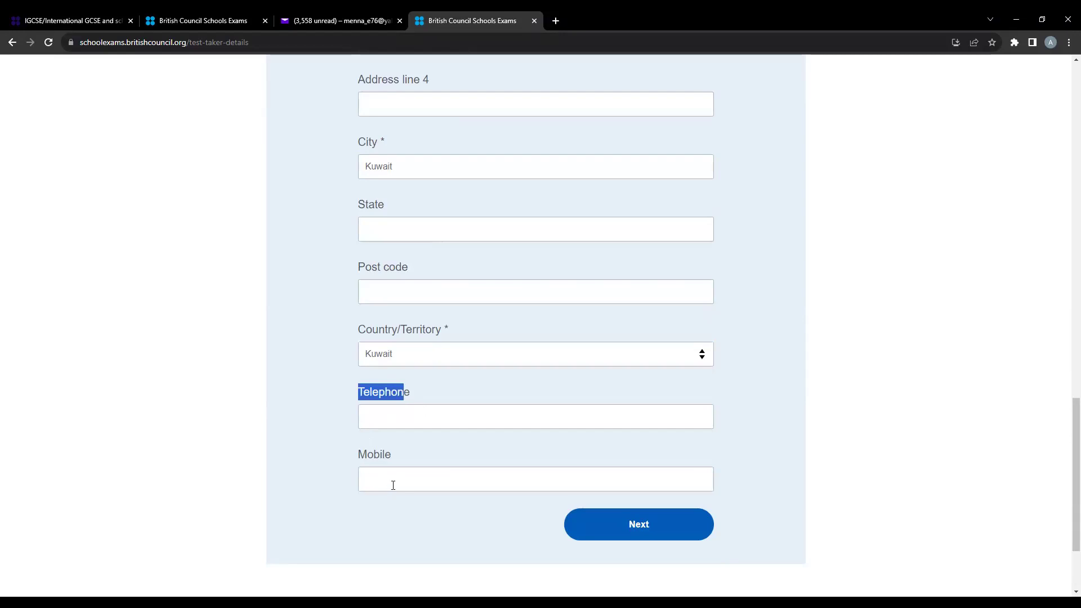
left_click(386, 476)
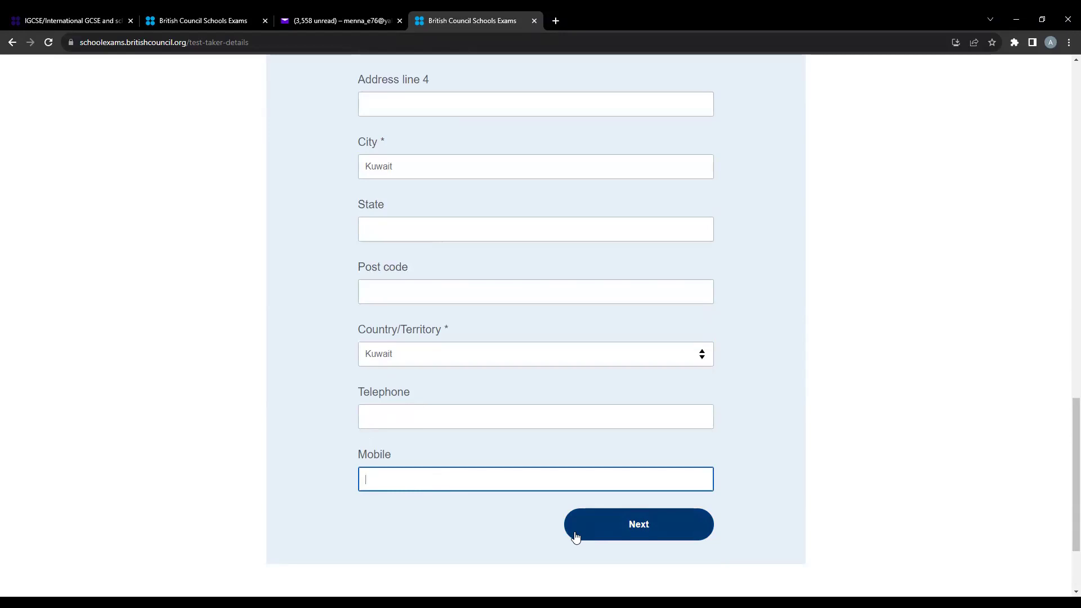
- Pick the candidate's title and submit the details to reach Candidate details continued
left_click(574, 535)
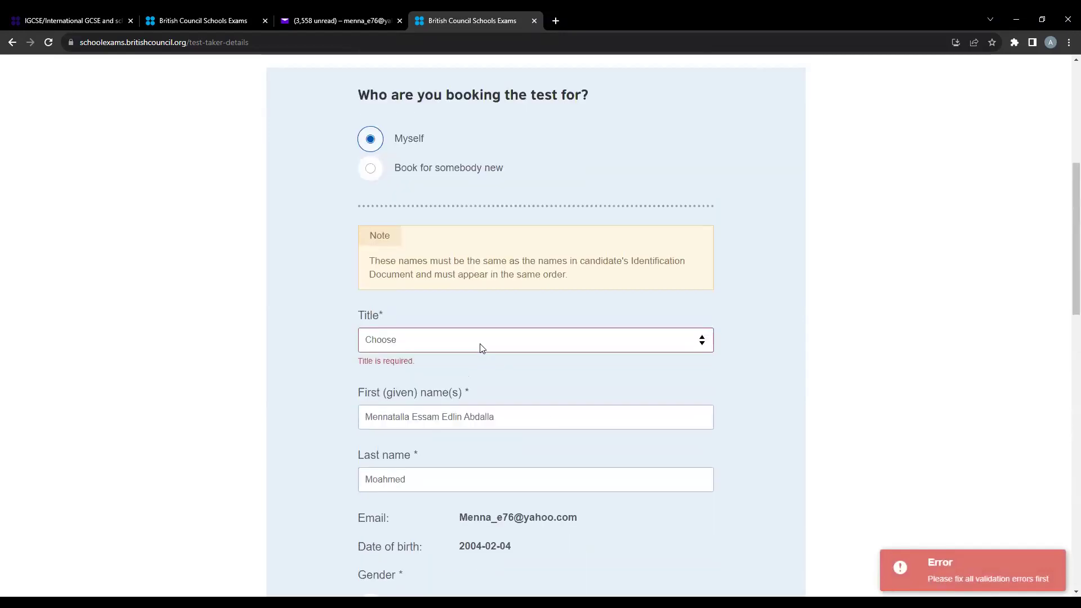
left_click(423, 343)
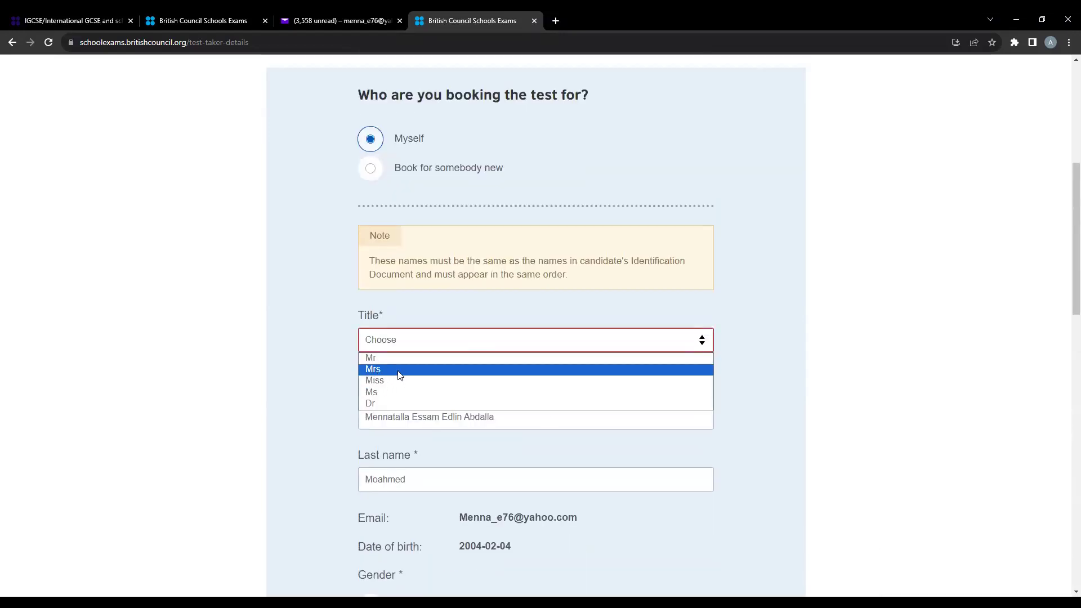
left_click(376, 397)
scroll(392, 416, "down", 14)
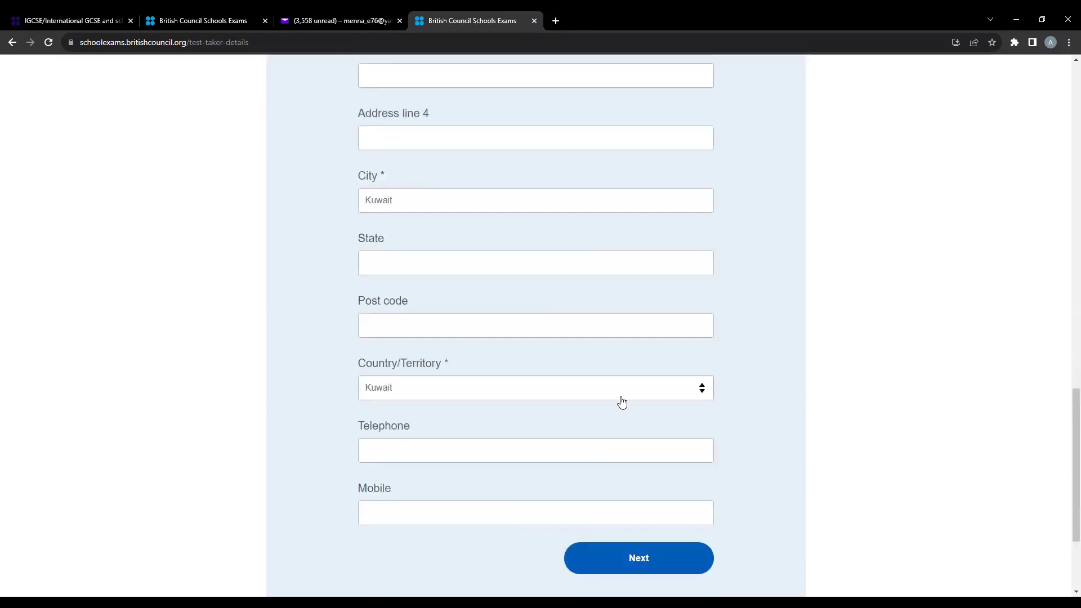
scroll(622, 402, "down", 3)
left_click(620, 400)
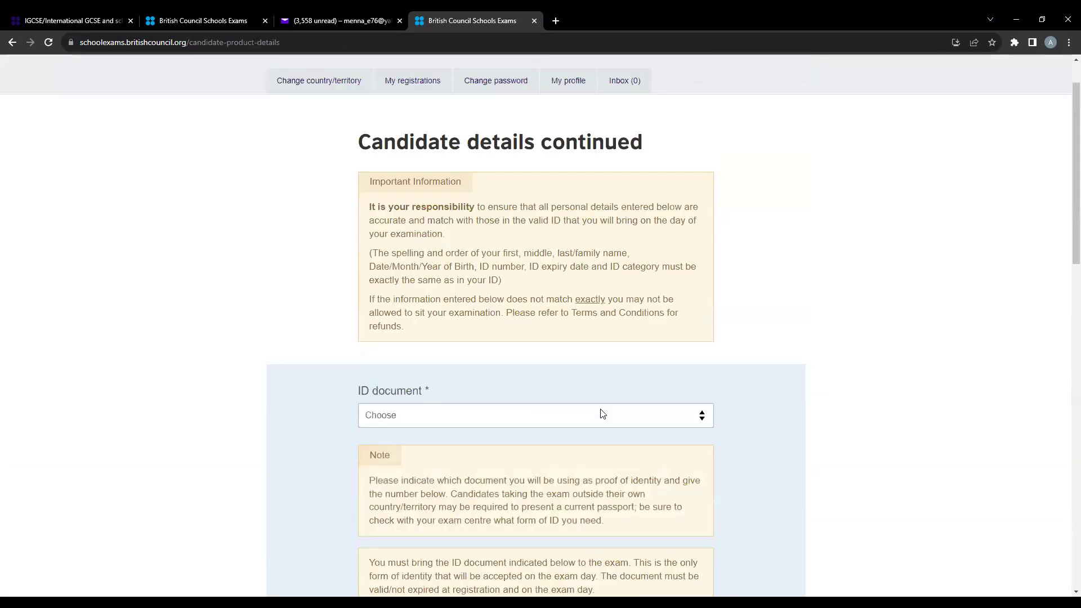
- Choose Passport as the candidate's ID document type
left_click(600, 414)
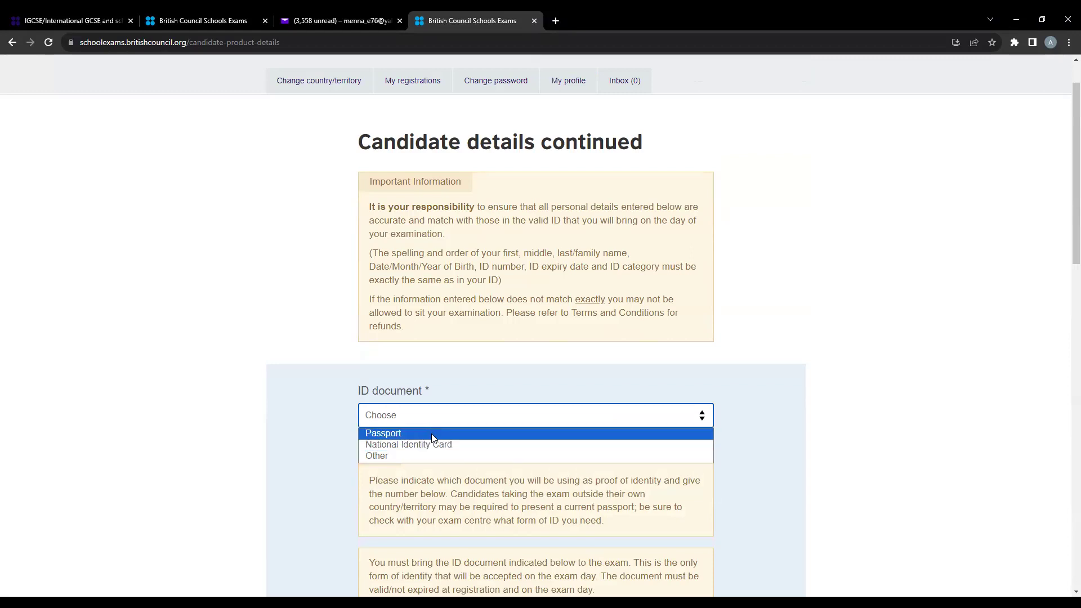
left_click(434, 433)
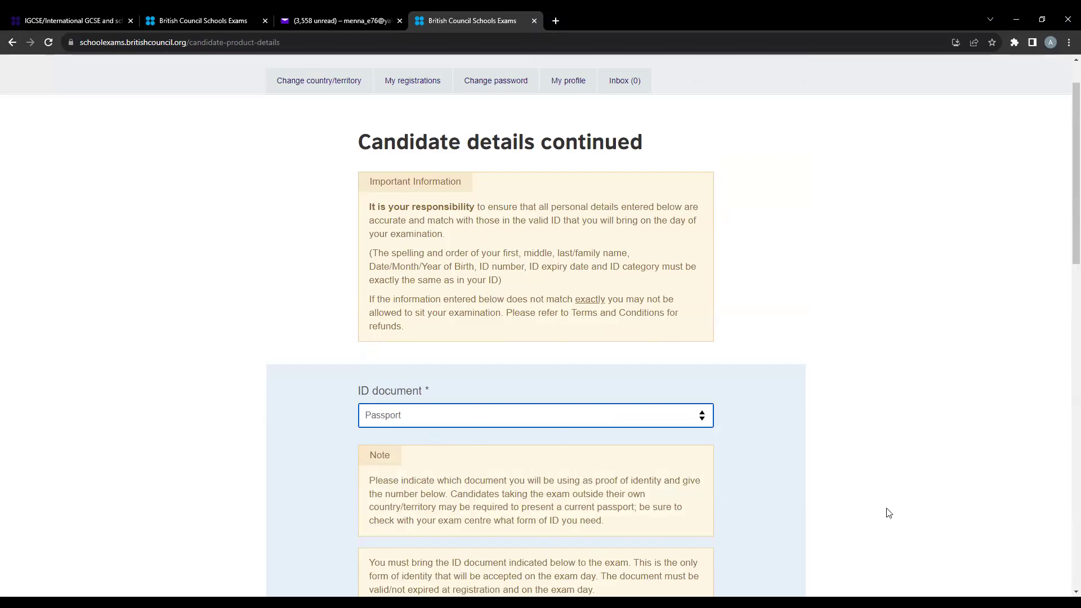
scroll(917, 503, "down", 2)
scroll(920, 505, "down", 4)
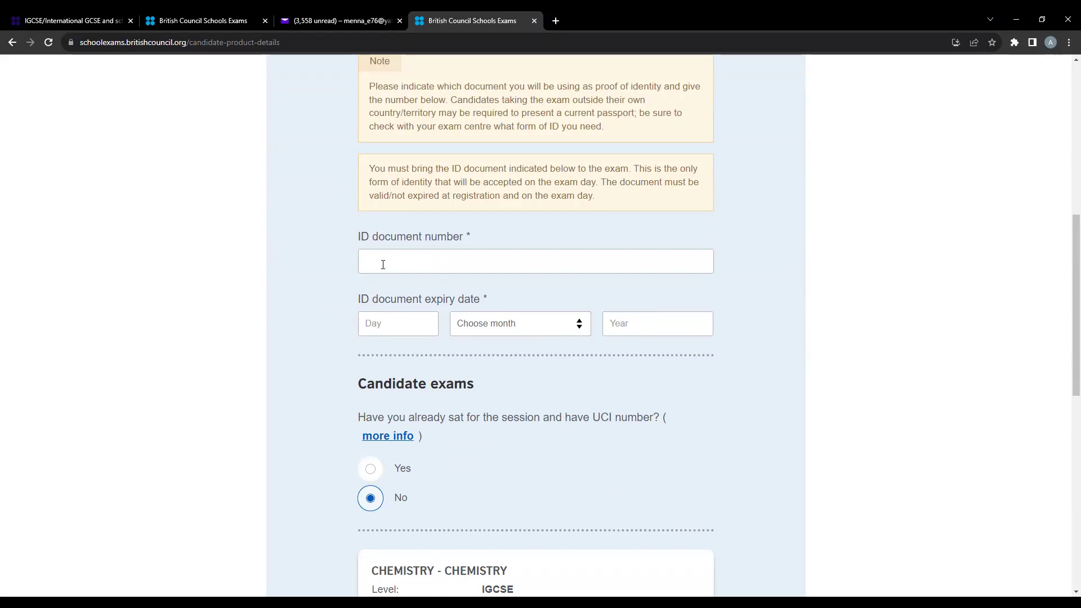
- Start entering the ID document number and answer the previous-UCI question
left_click(436, 266)
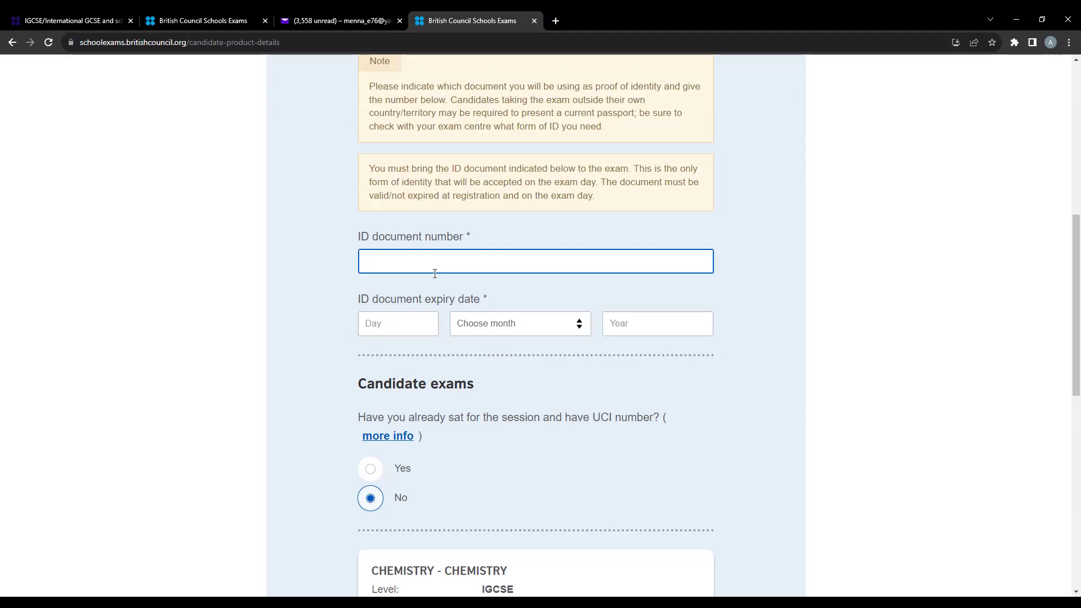
type("A")
scroll(512, 391, "down", 2)
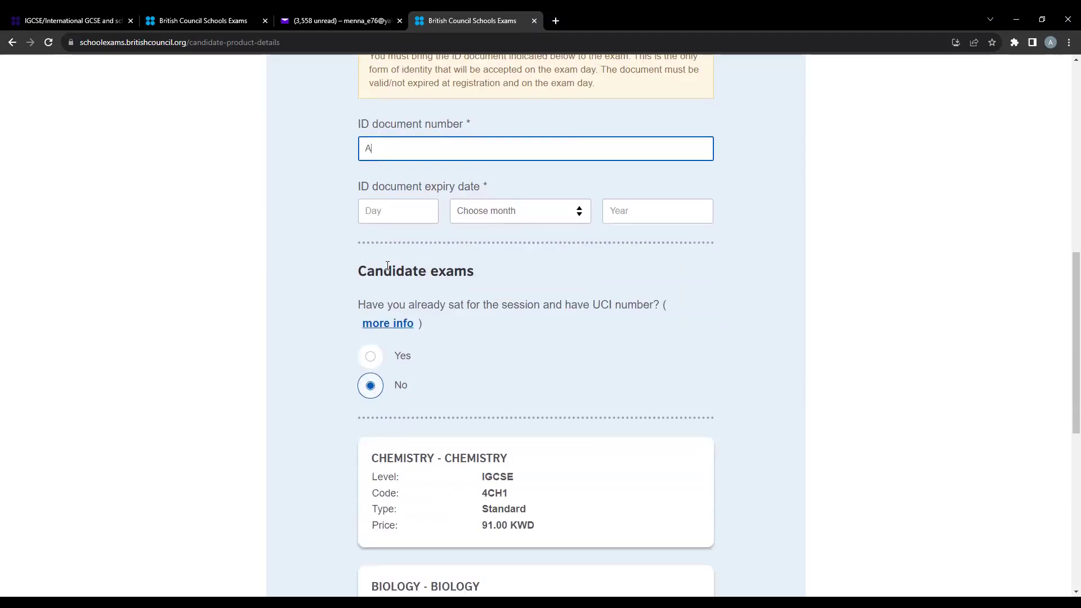
scroll(420, 284, "down", 1)
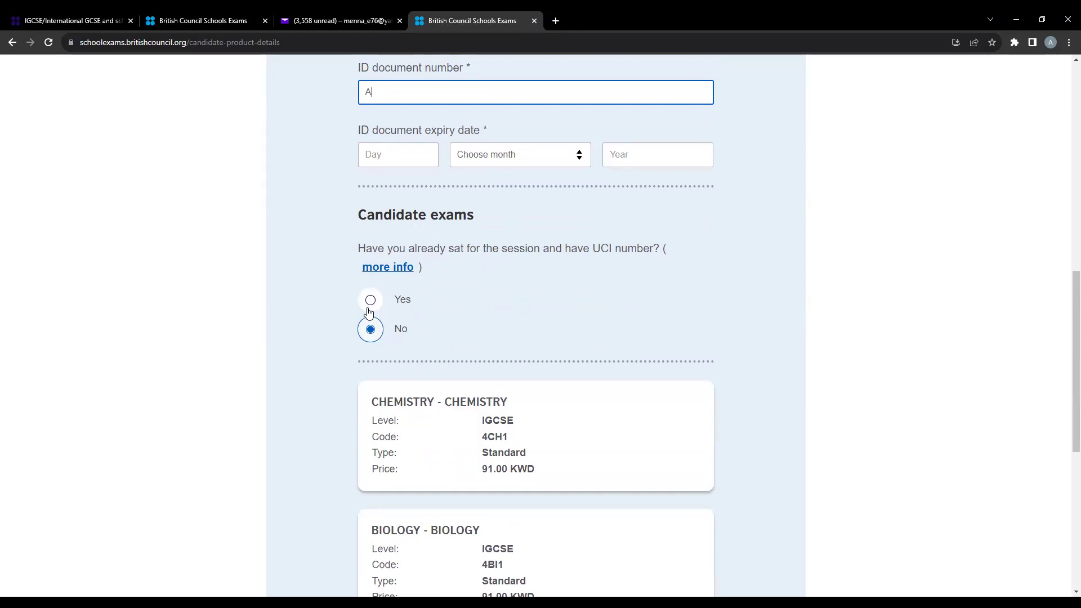
left_click(370, 304)
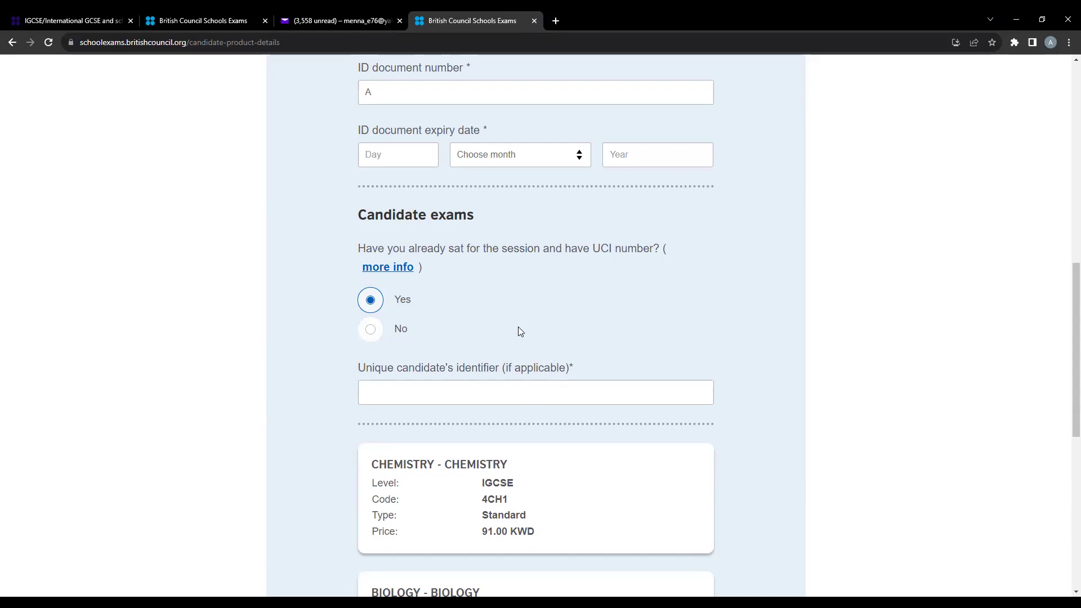
- Set the UCI answer back to No and try continuing, which triggers a missing expiry-date error
left_click(379, 330)
scroll(379, 330, "down", 2)
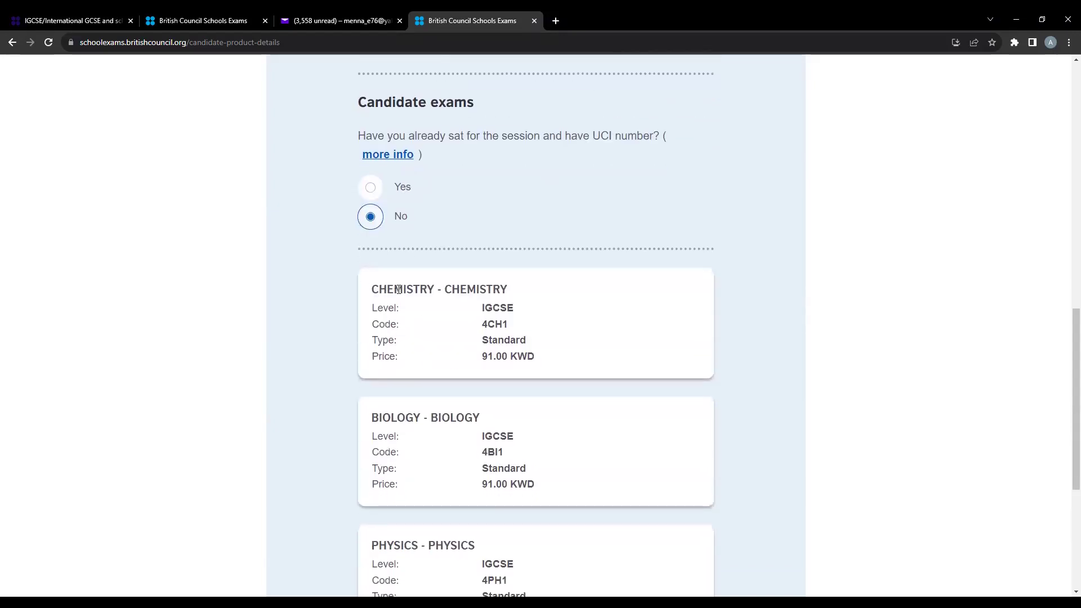
scroll(434, 439, "down", 3)
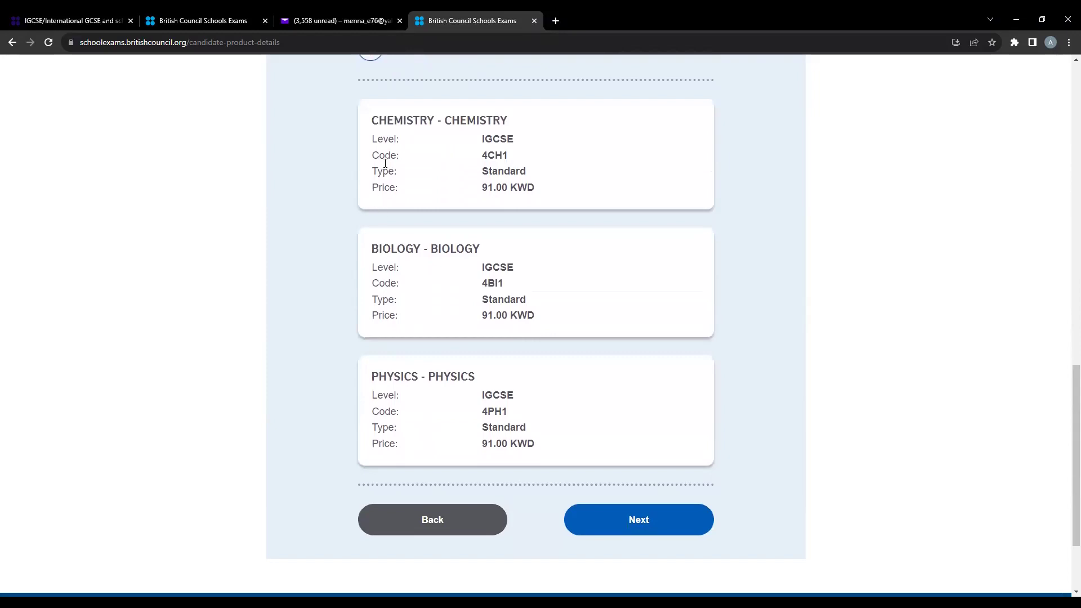
scroll(411, 214, "up", 1)
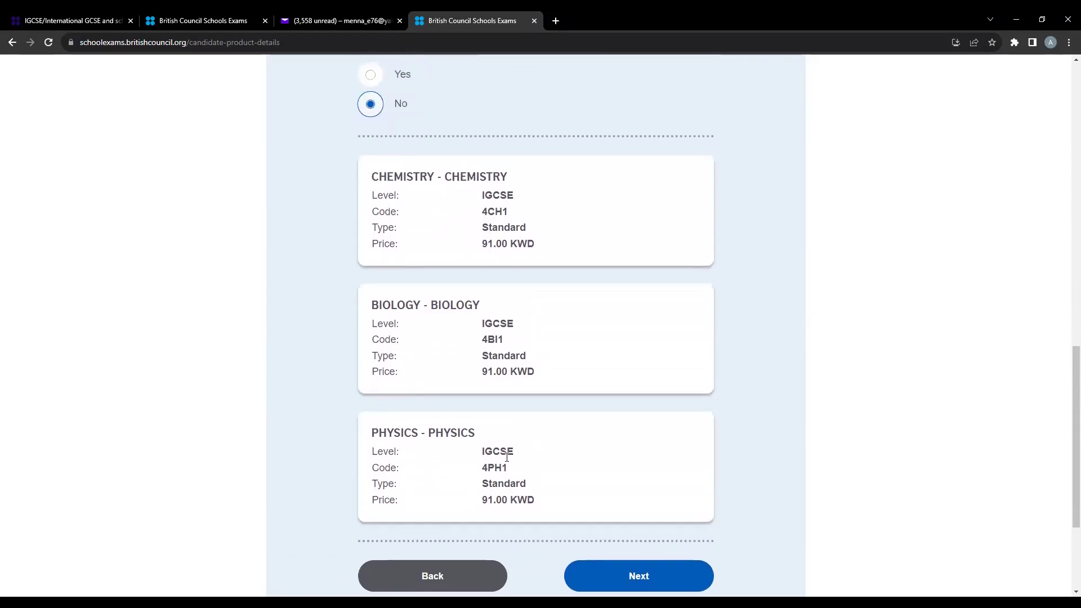
scroll(487, 332, "down", 1)
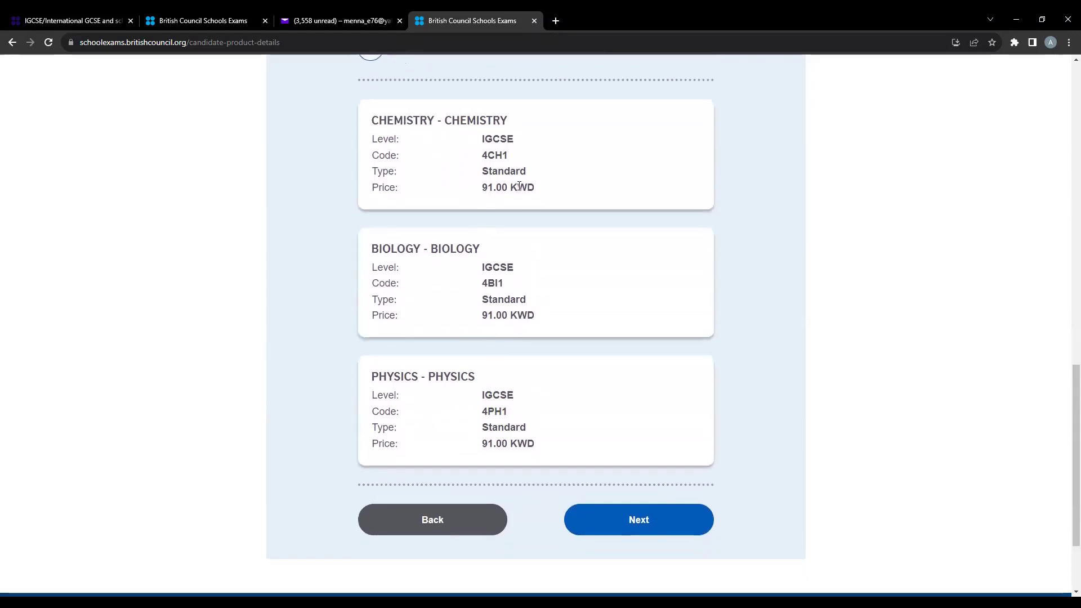
left_click(609, 517)
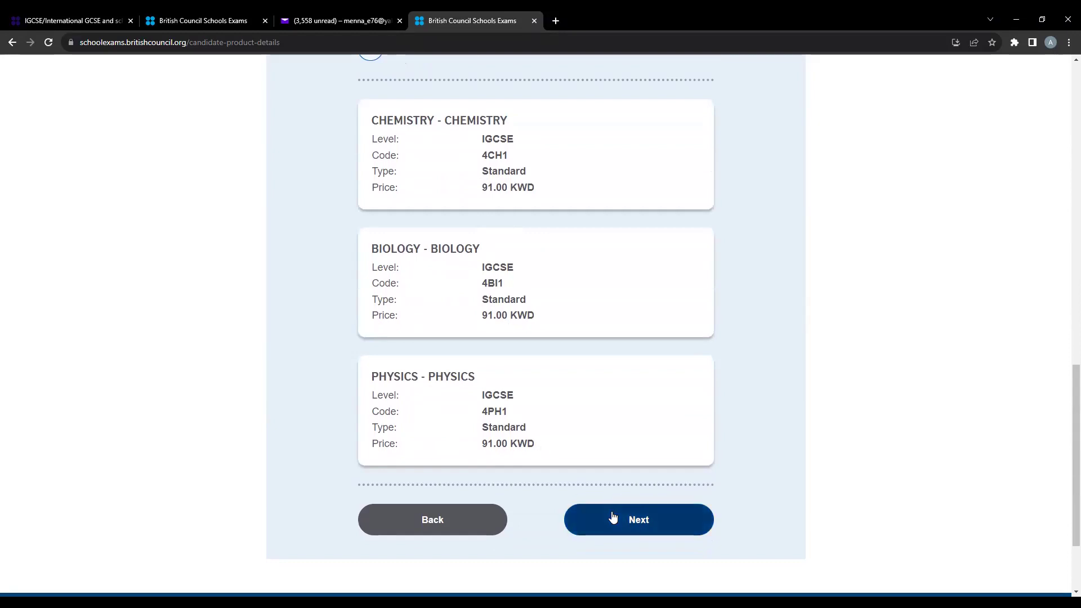
- Enter 5 as the ID expiry day
scroll(603, 504, "up", 8)
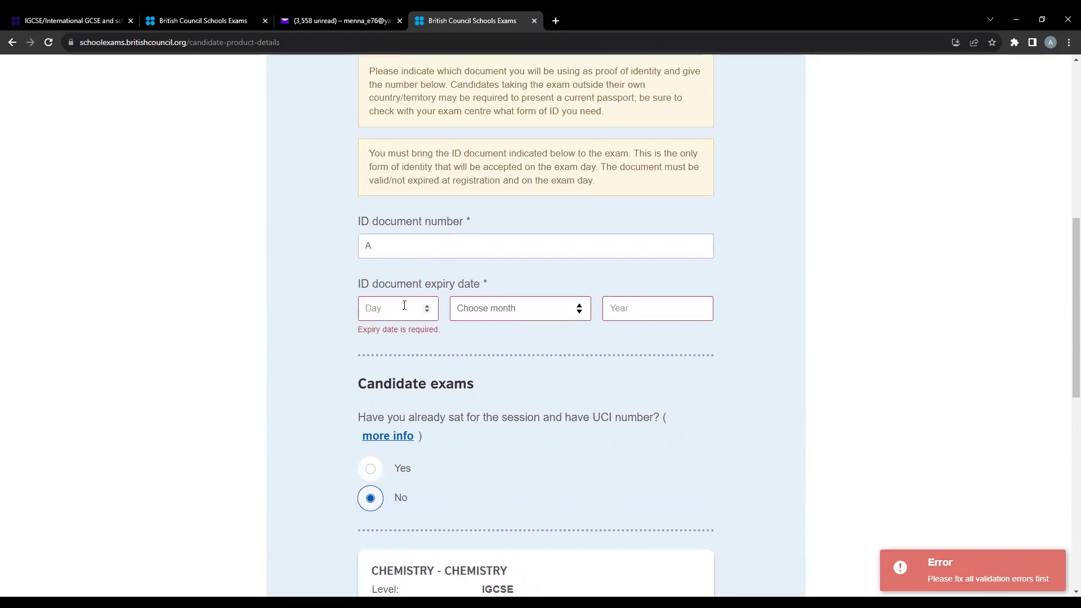
left_click(407, 312)
type("5")
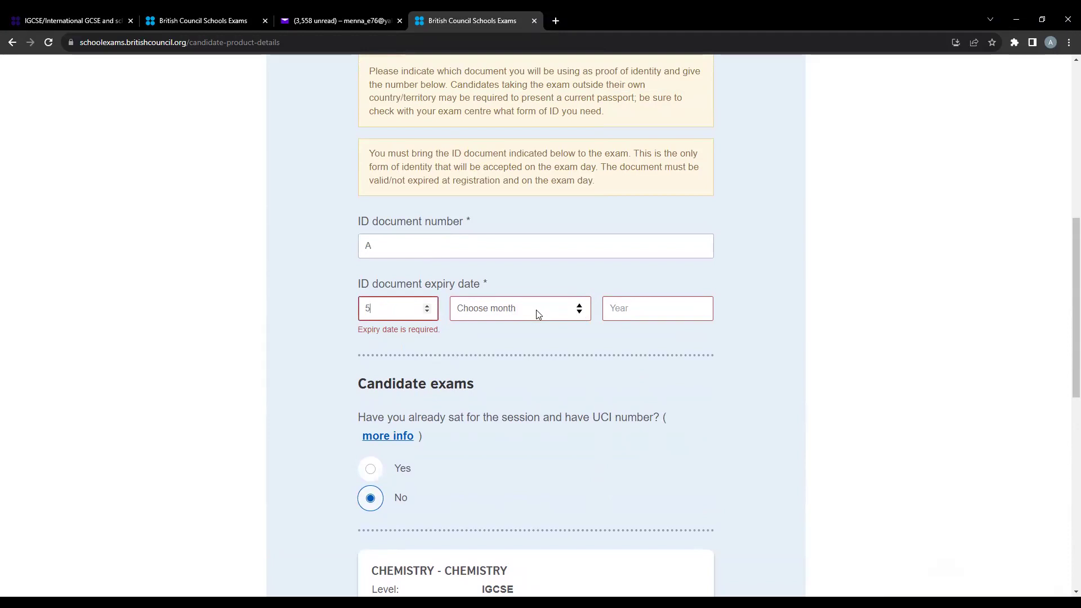
- Choose February as the ID expiry month and fill in the expiry year
key("Tab")
key("alt+Down")
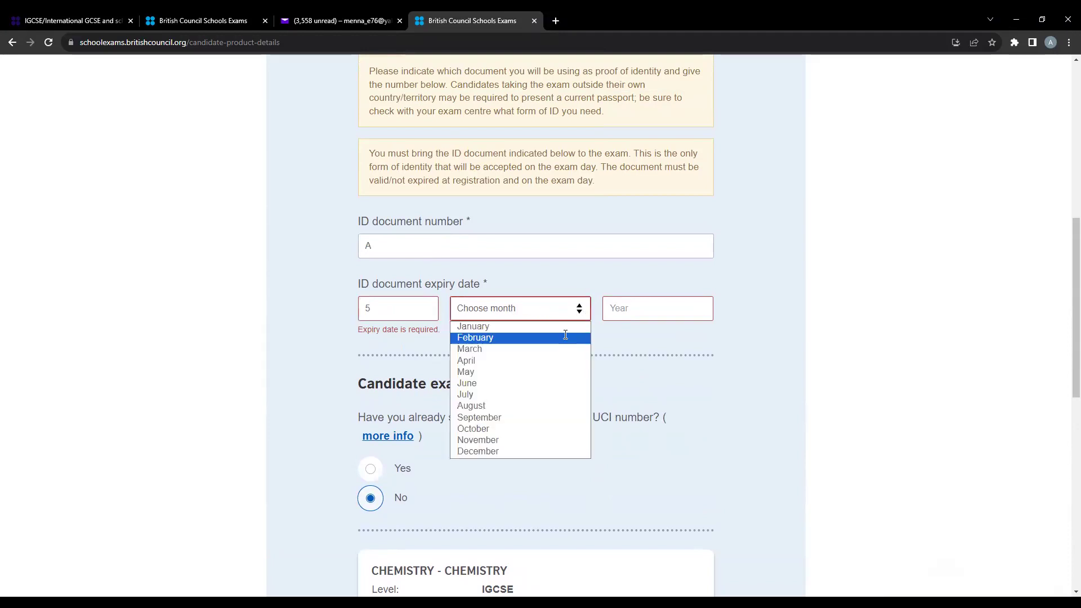
left_click(565, 338)
left_click(635, 315)
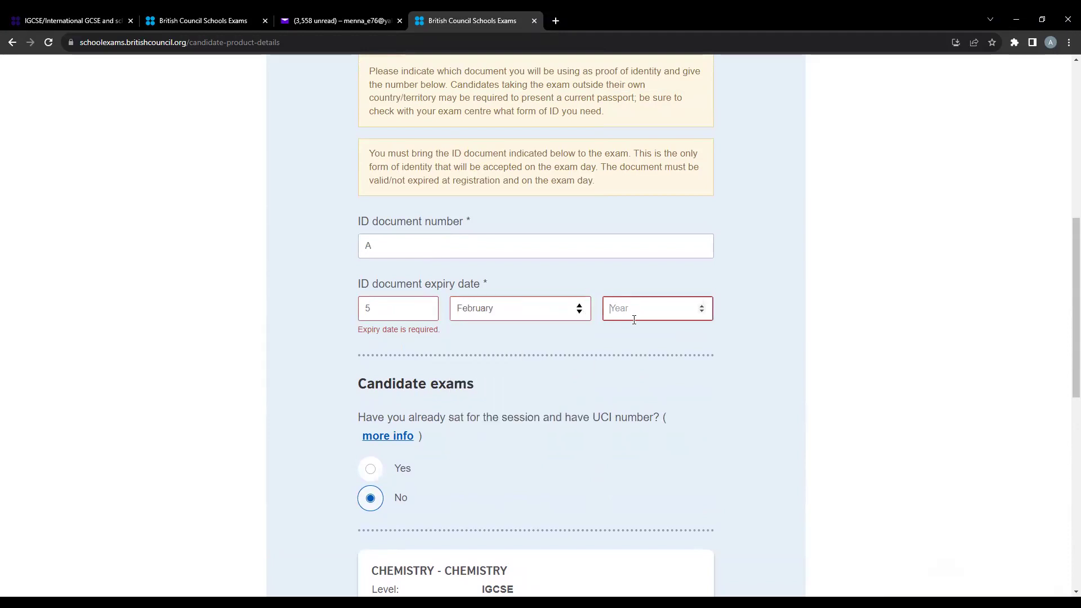
type("2026")
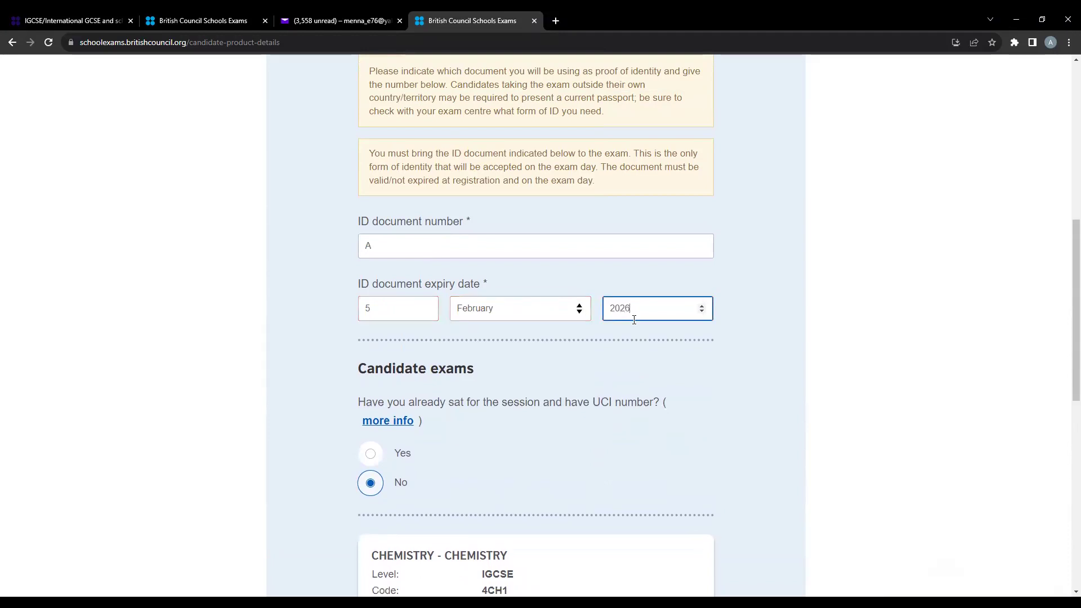
- Submit the candidate details with Next to reach the Summary terms page
scroll(634, 320, "down", 4)
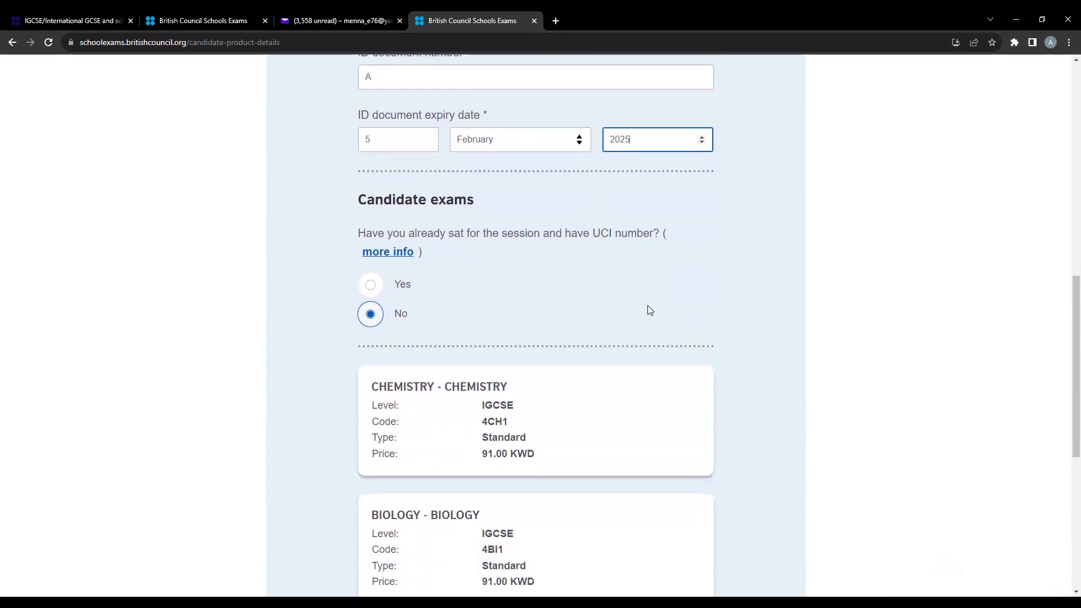
scroll(645, 318, "down", 6)
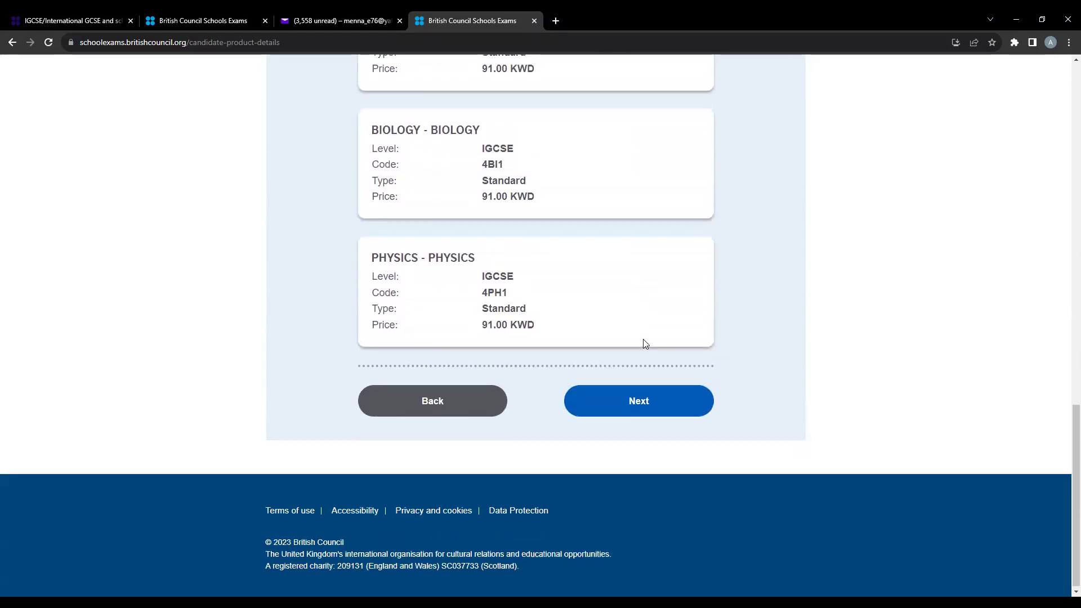
scroll(645, 341, "up", 8)
scroll(644, 343, "down", 8)
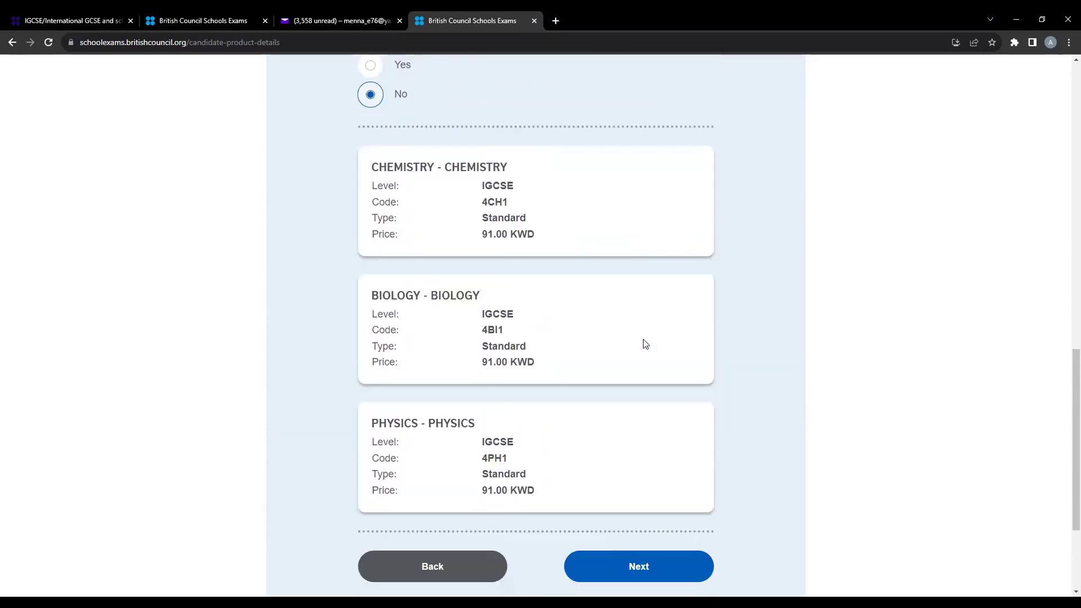
left_click(654, 456)
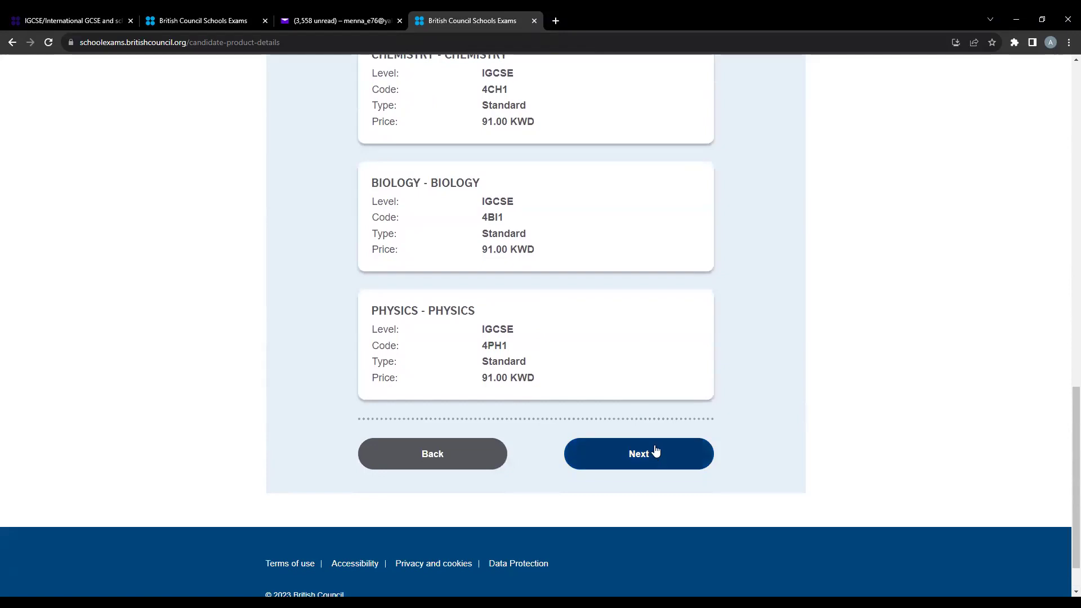
left_click(656, 457)
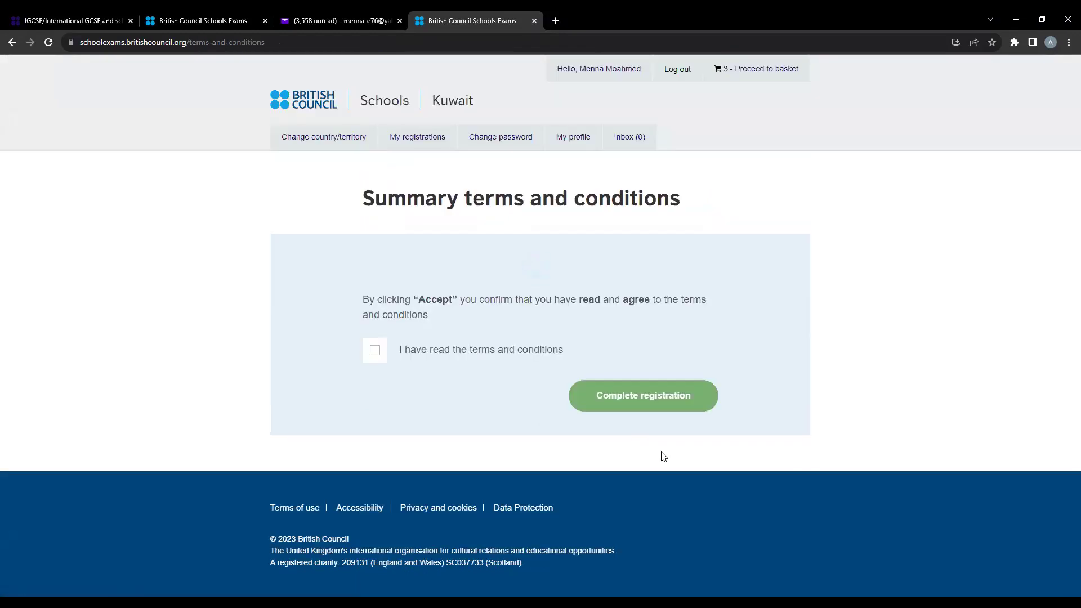
scroll(592, 254, "down", 1)
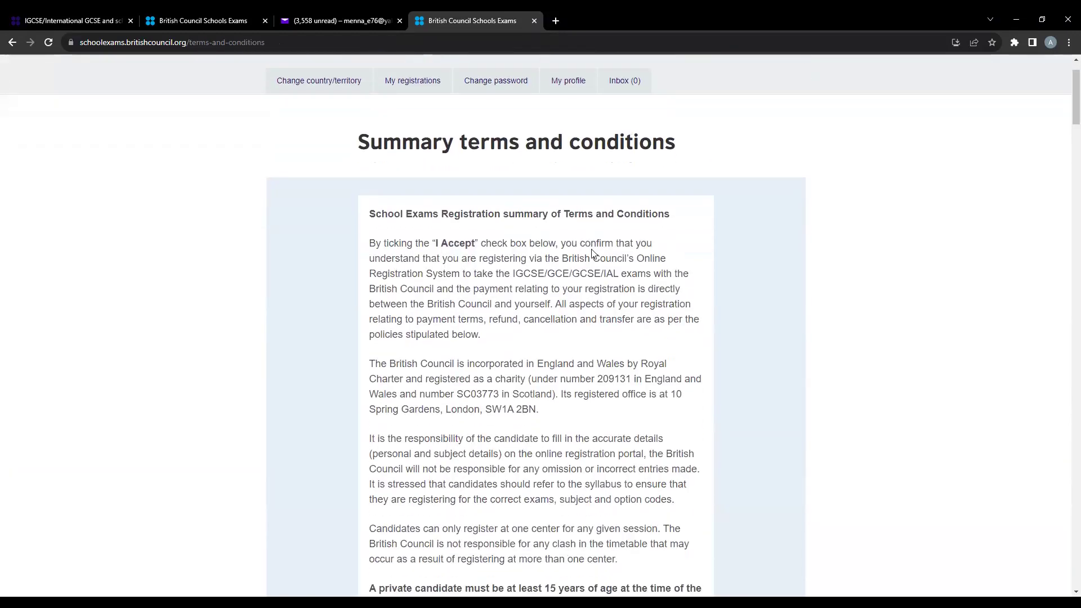
scroll(445, 301, "down", 5)
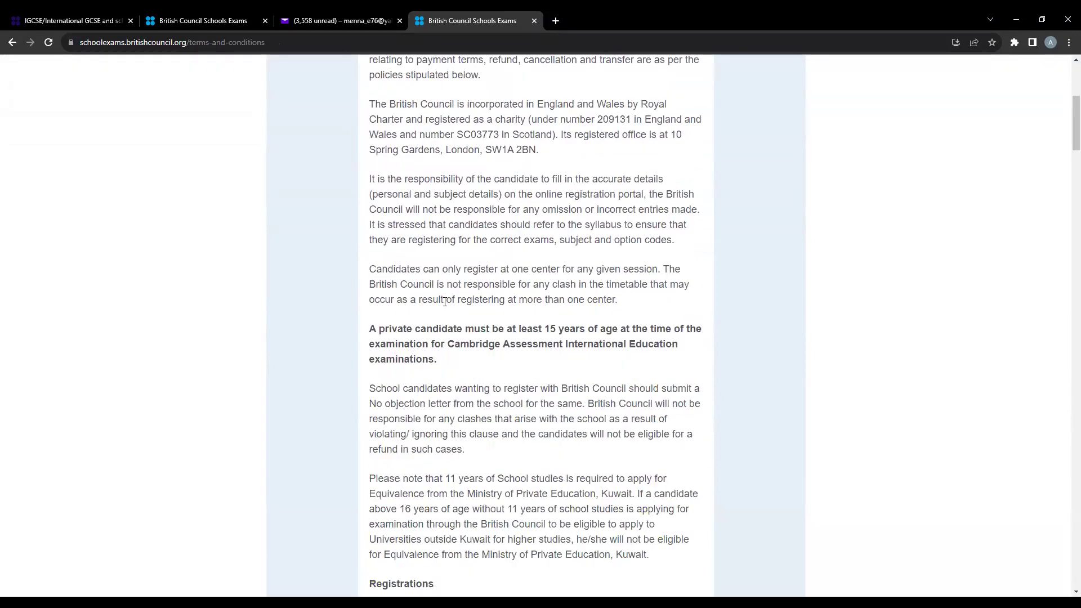
scroll(445, 301, "down", 18)
scroll(445, 301, "down", 13)
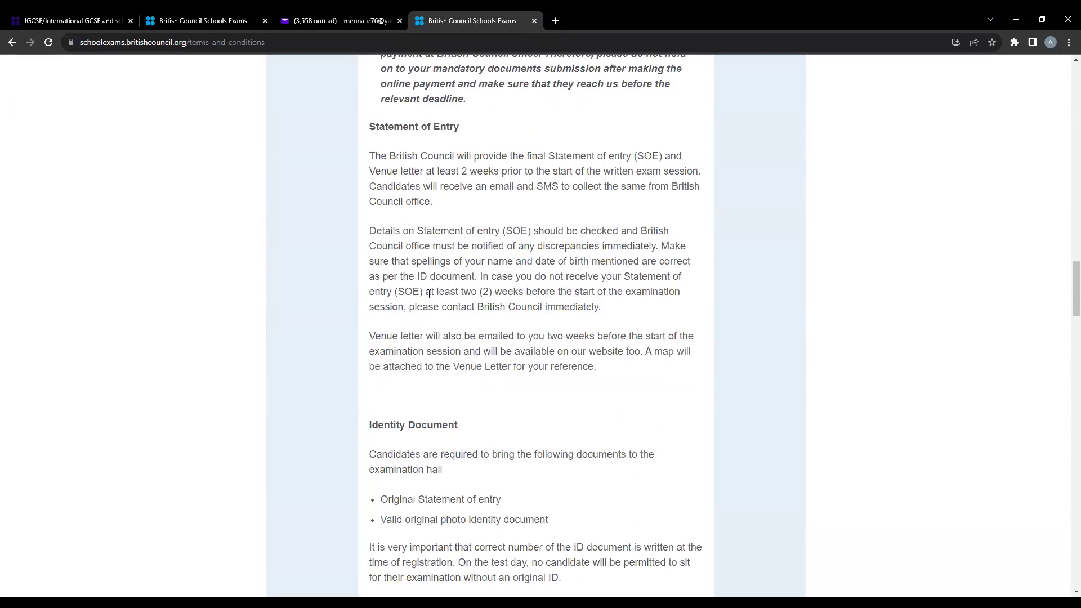
left_click_drag(492, 304, 514, 291)
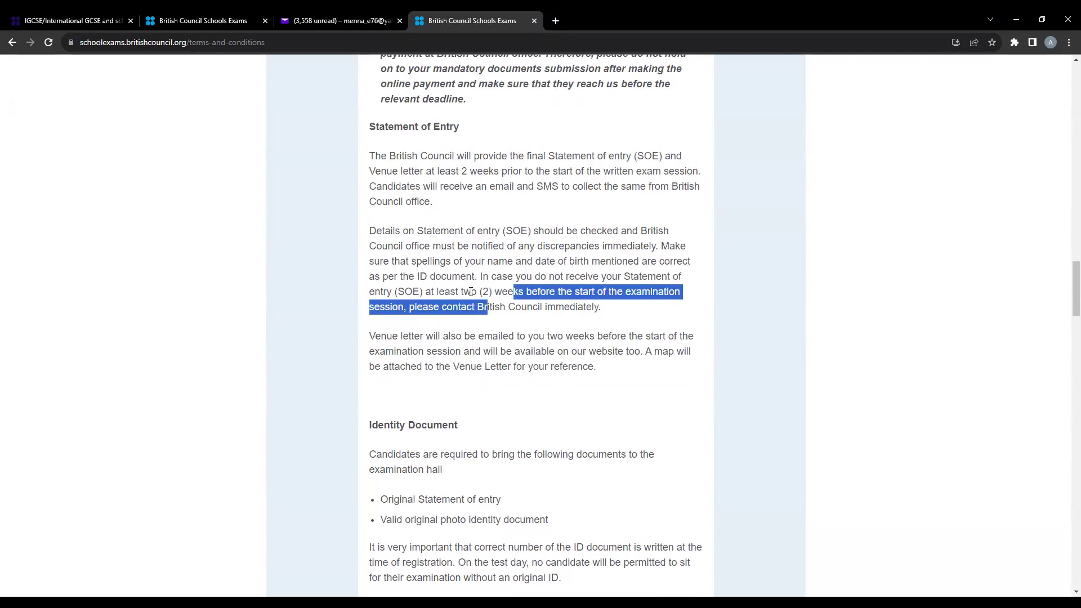
scroll(471, 291, "down", 3)
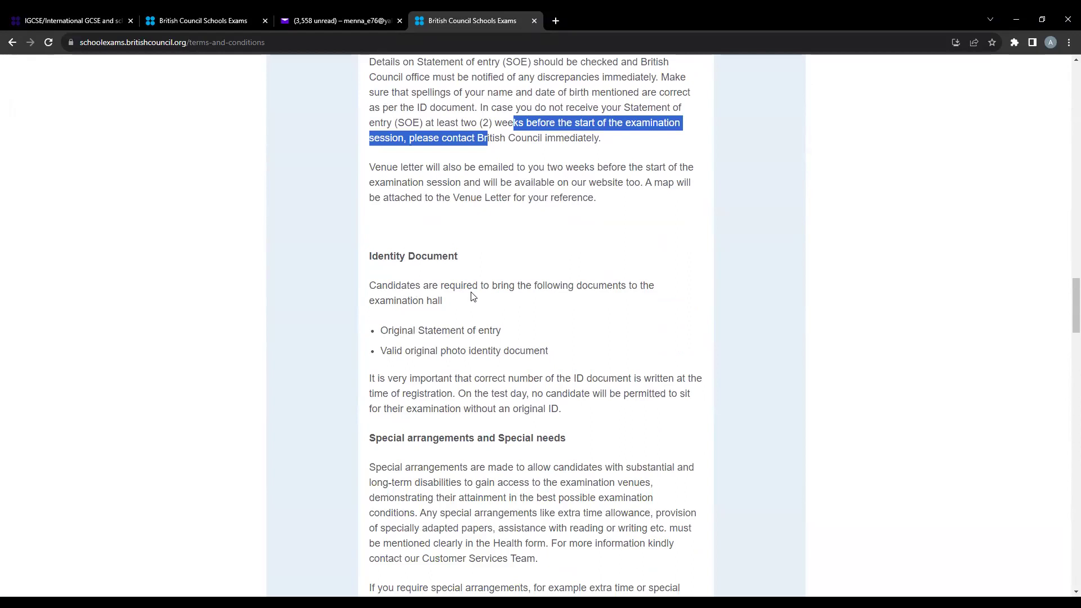
scroll(472, 297, "down", 1)
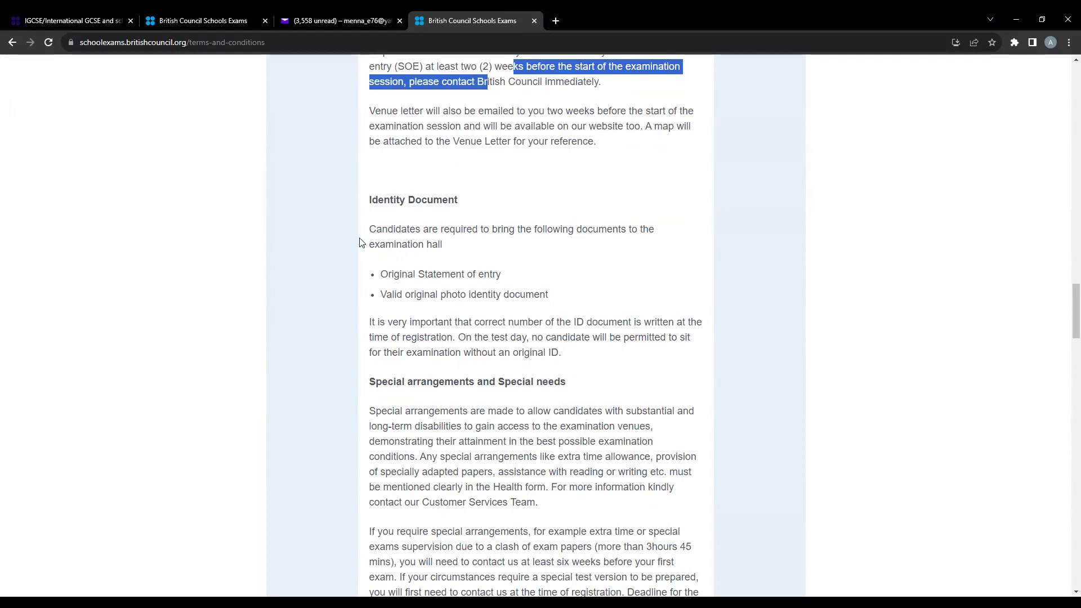
left_click_drag(379, 274, 505, 277)
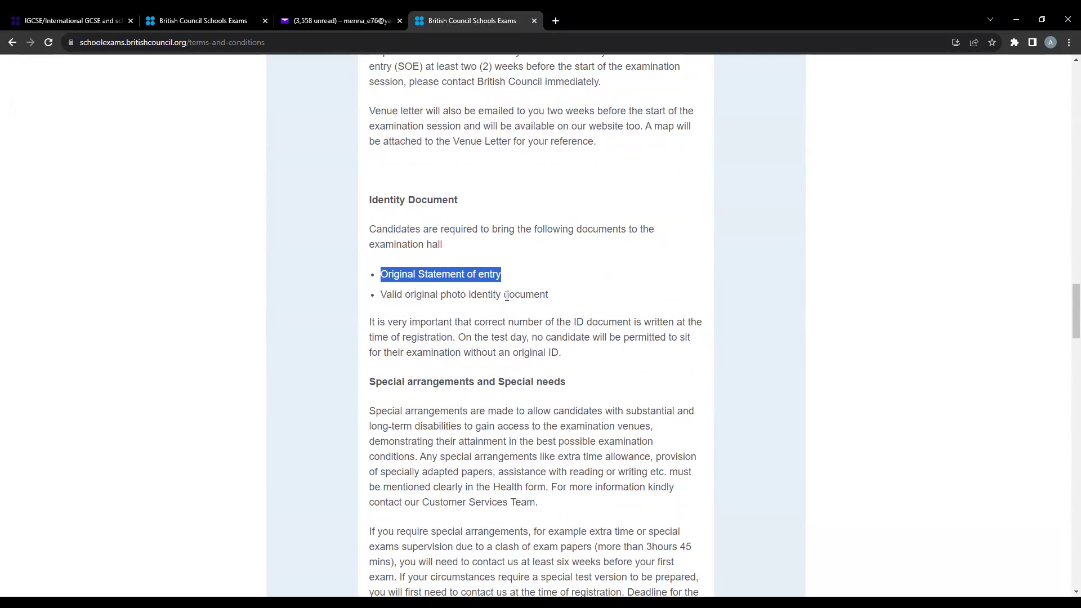
scroll(496, 296, "down", 1)
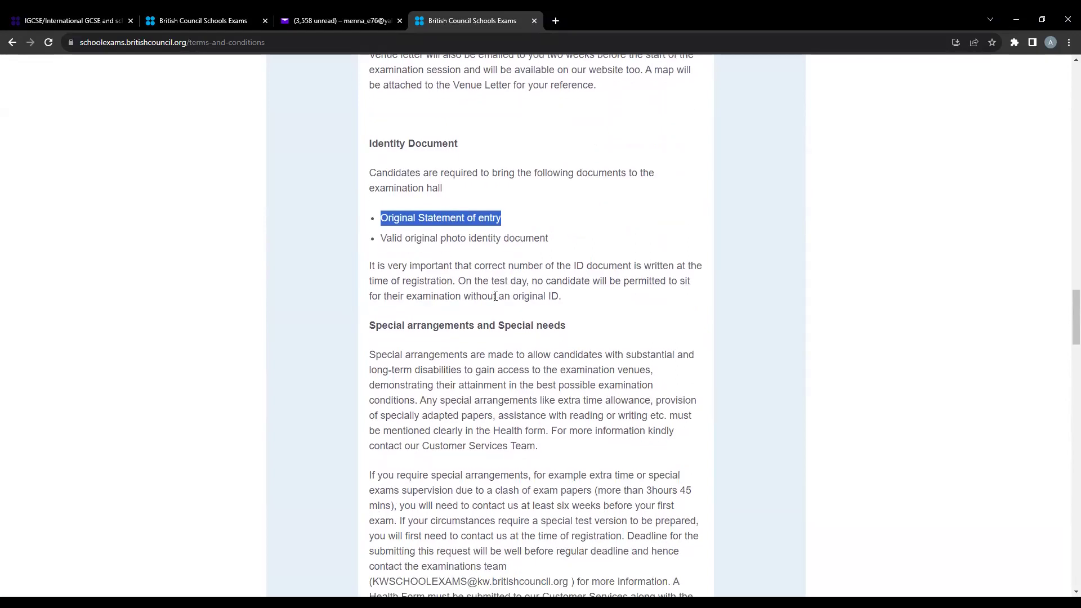
scroll(601, 281, "down", 3)
scroll(600, 283, "down", 10)
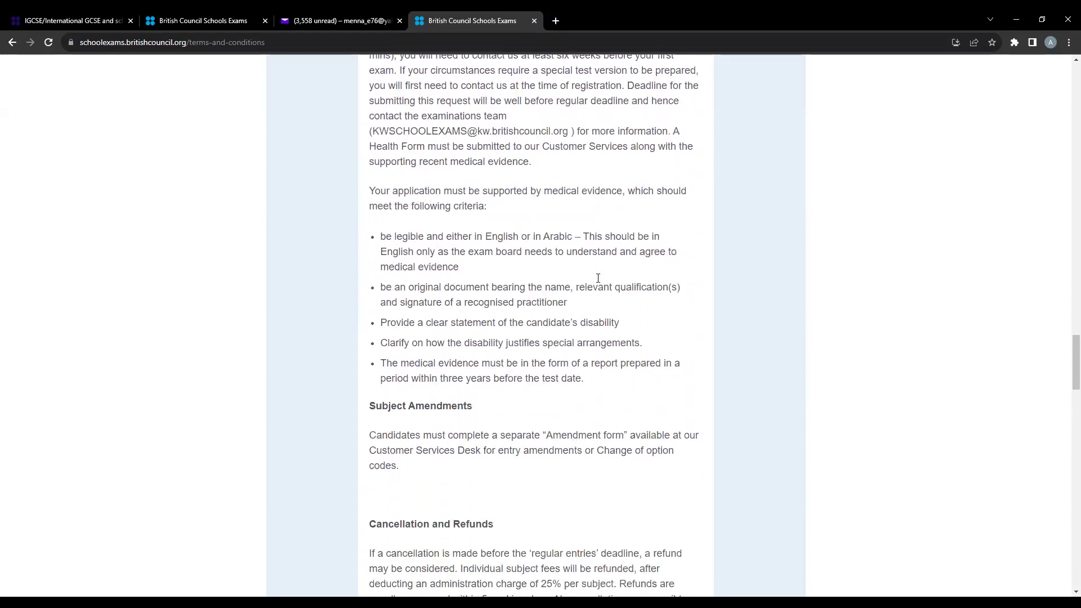
scroll(598, 282, "down", 17)
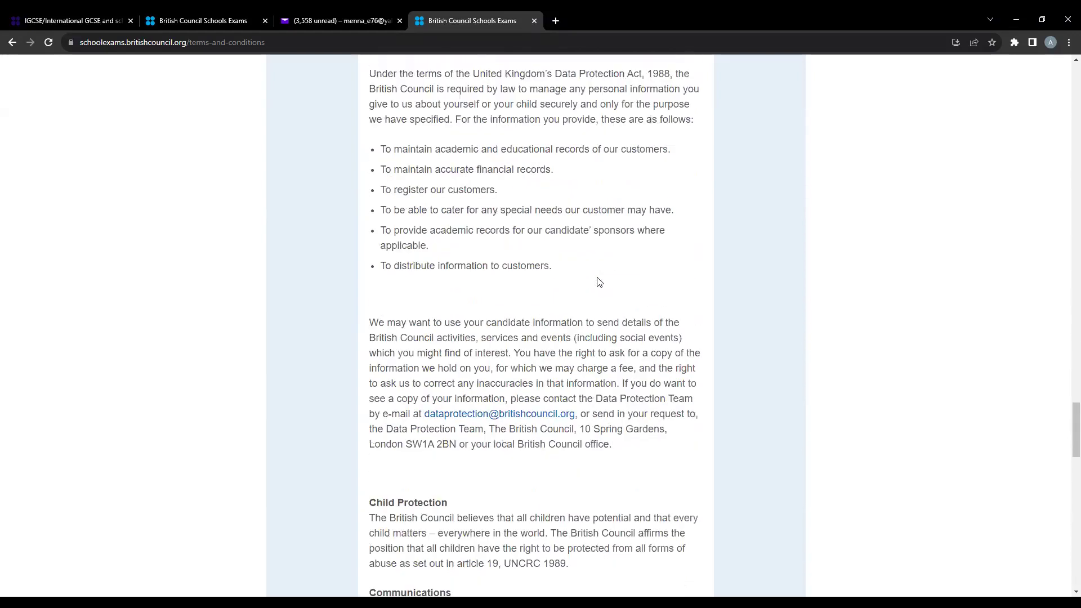
scroll(330, 293, "down", 13)
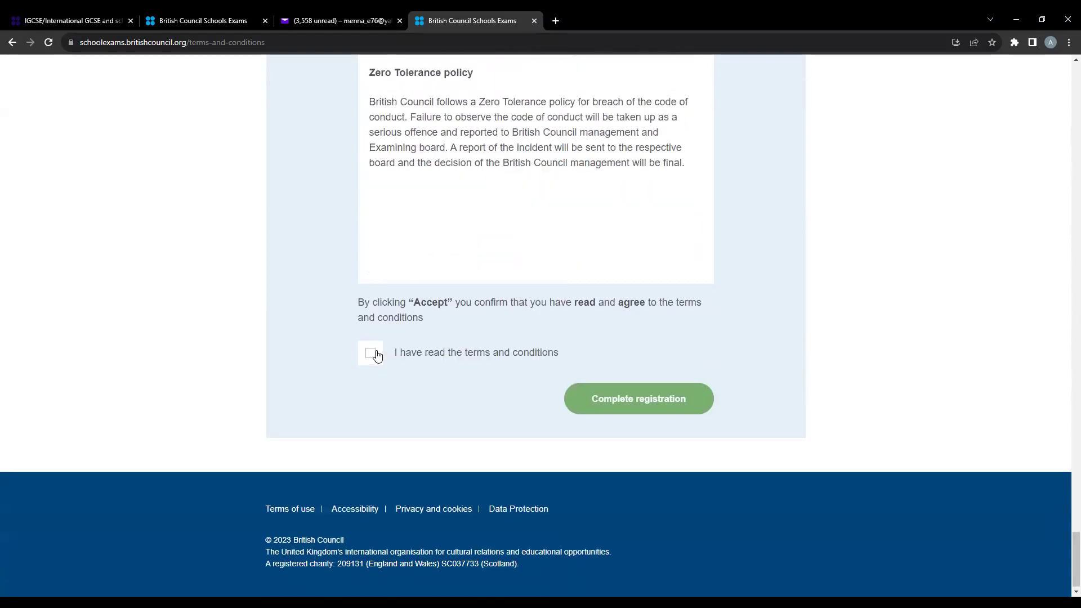
- Tick 'I have read the terms and conditions' and submit with Complete registration
left_click(370, 353)
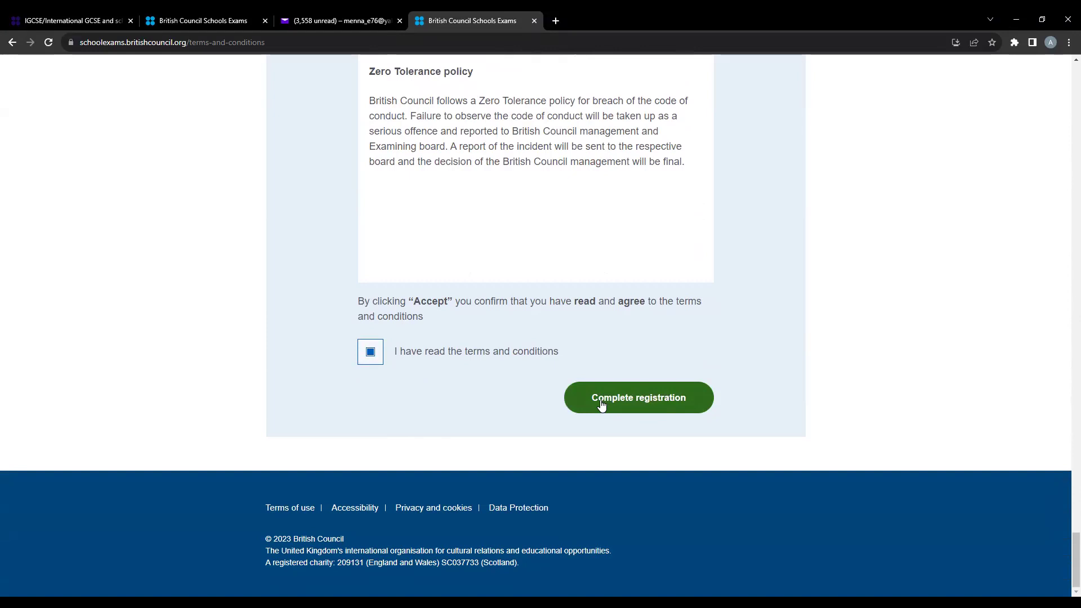
scroll(601, 403, "up", 2)
scroll(490, 283, "up", 7)
scroll(493, 284, "up", 6)
scroll(502, 283, "down", 5)
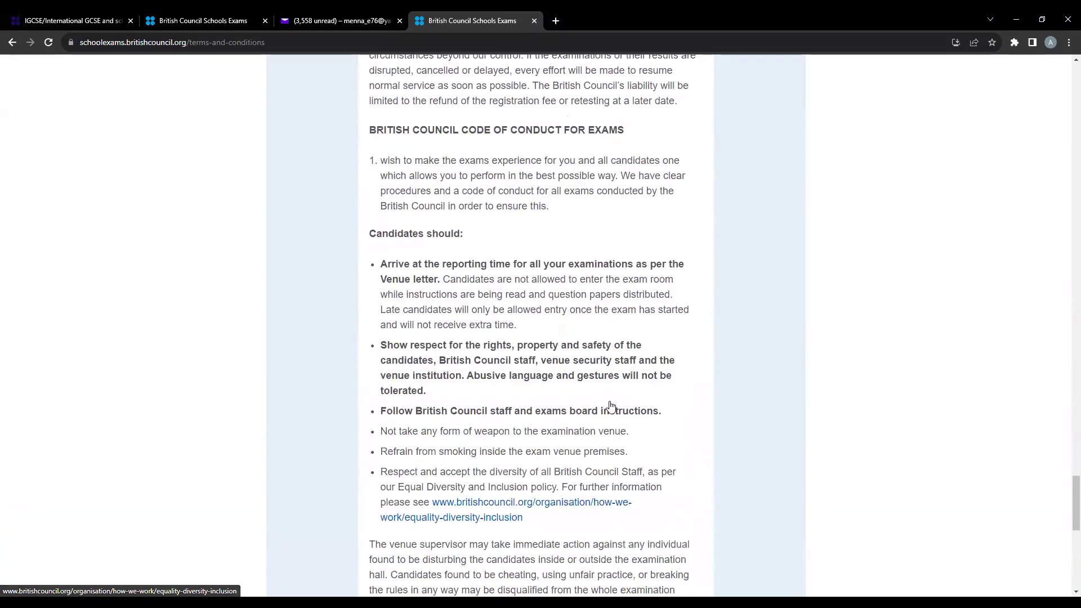
scroll(611, 405, "down", 10)
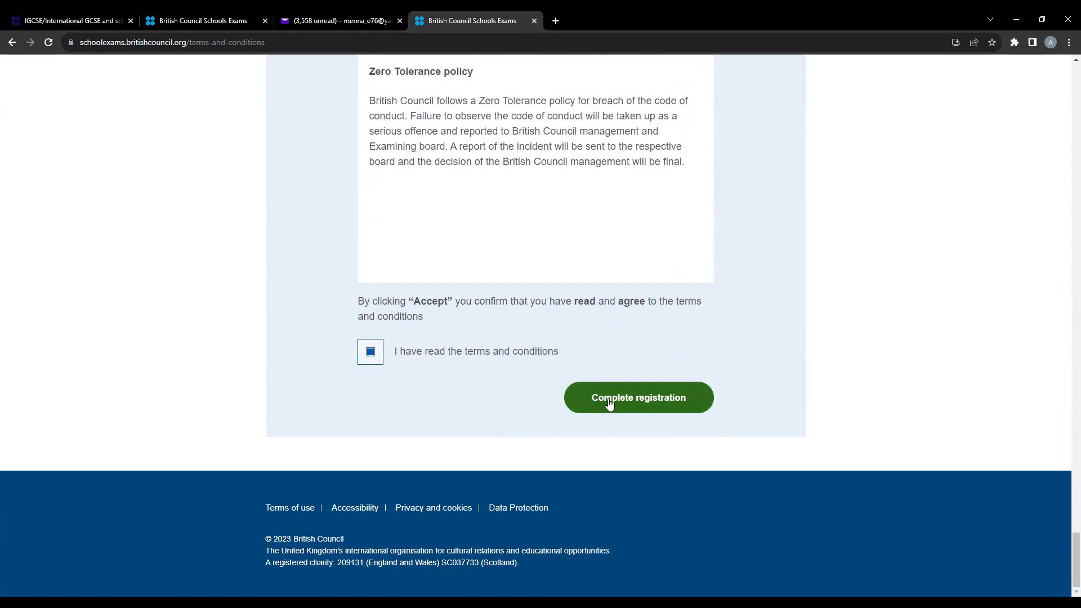
left_click(610, 401)
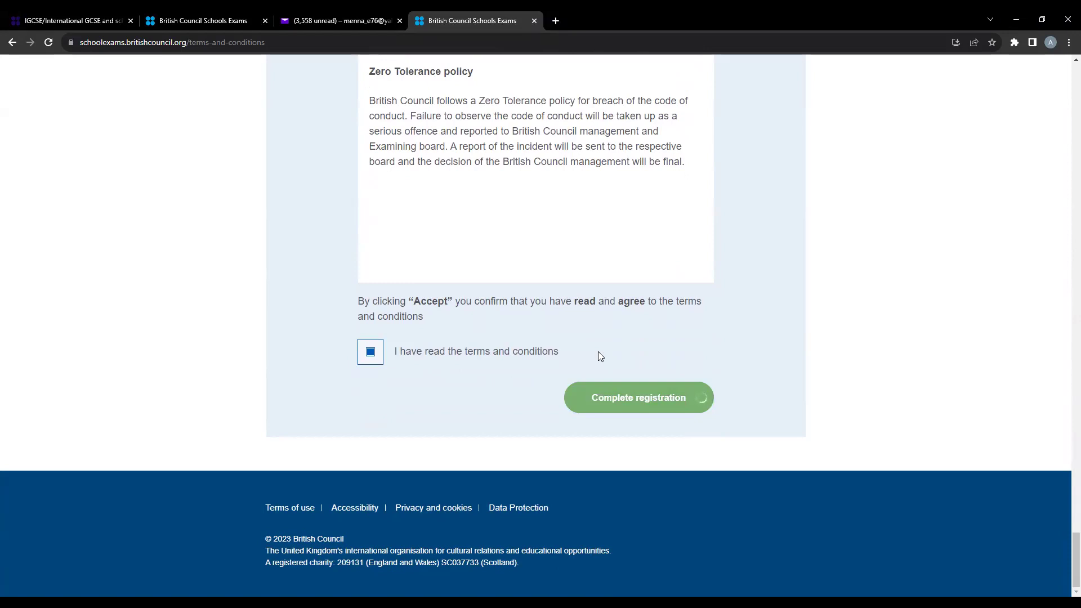
- Select 'Pay online' as the payment method for the 273.00 KWD fee
scroll(600, 357, "down", 3)
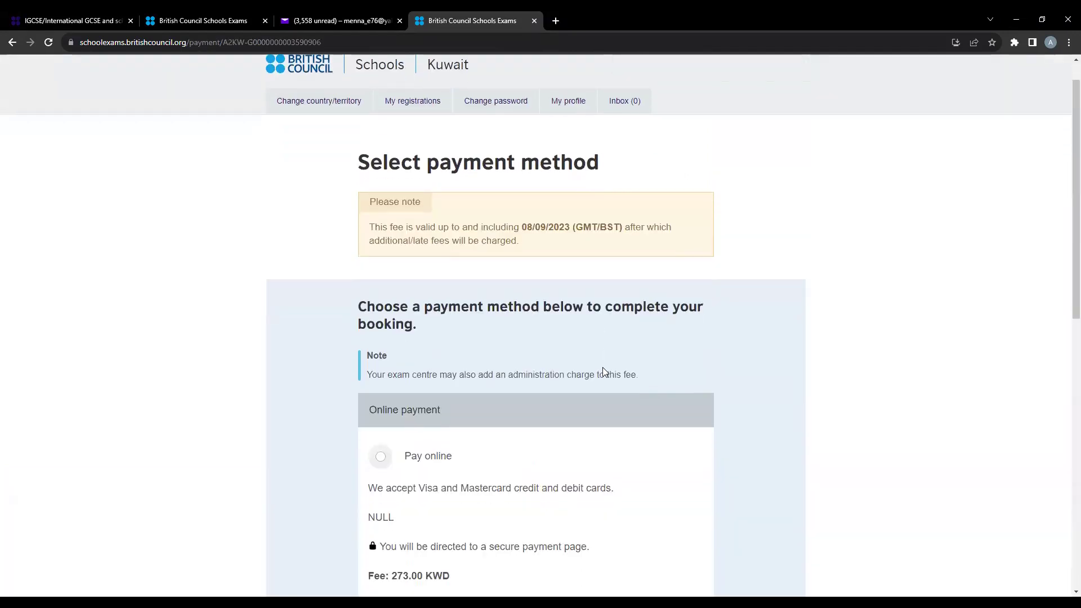
scroll(604, 371, "down", 1)
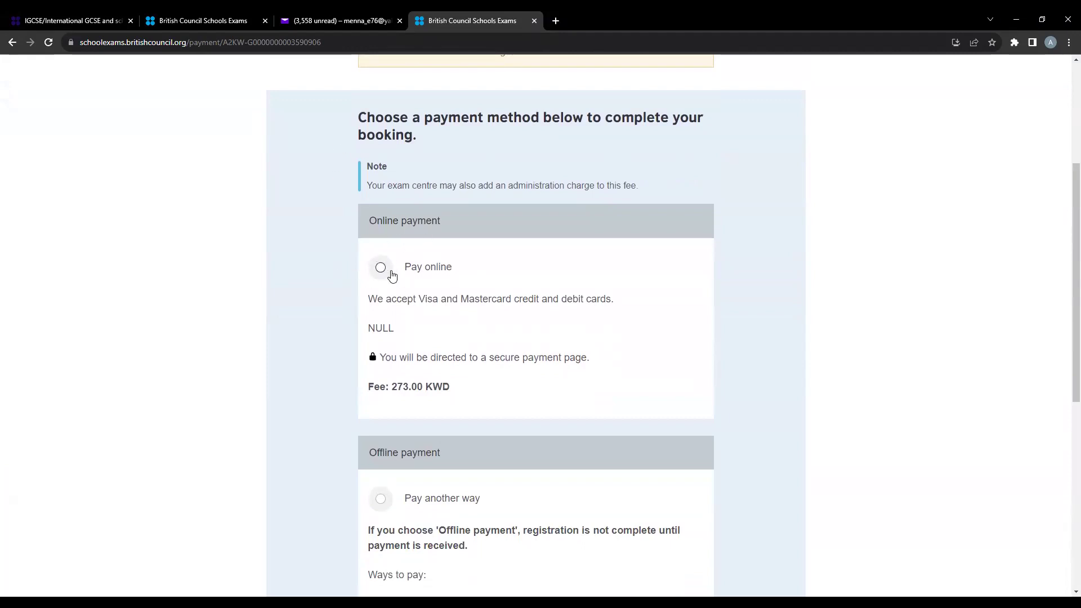
scroll(447, 304, "down", 3)
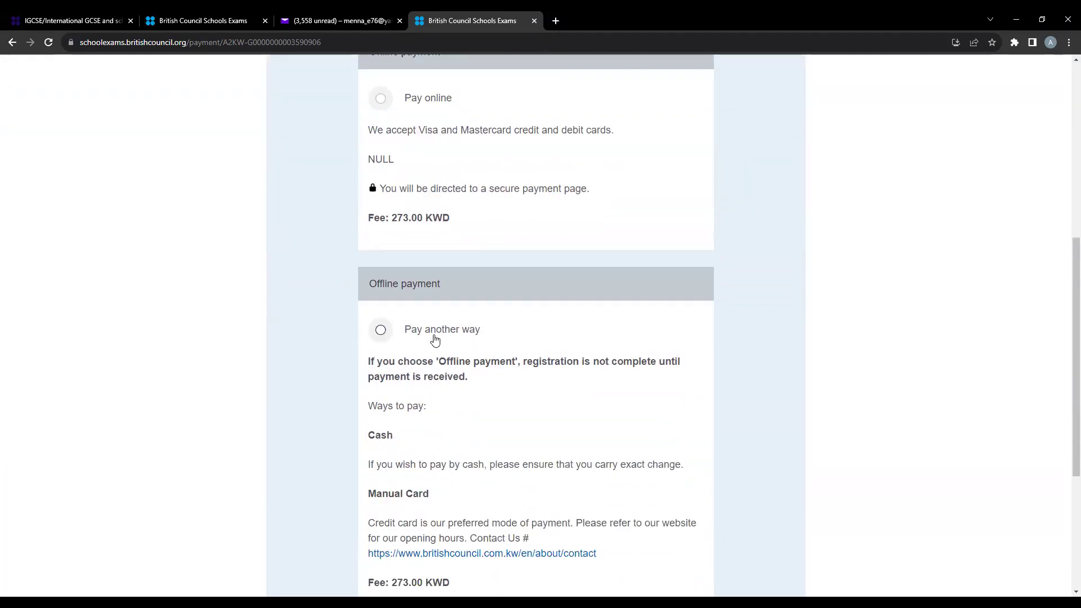
scroll(439, 341, "down", 3)
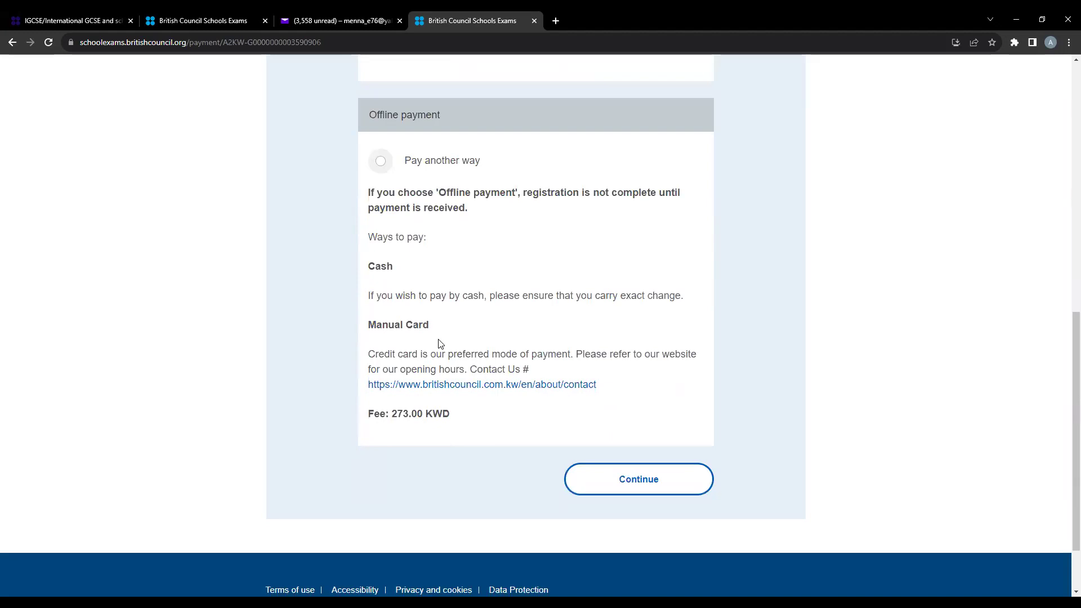
scroll(438, 341, "up", 6)
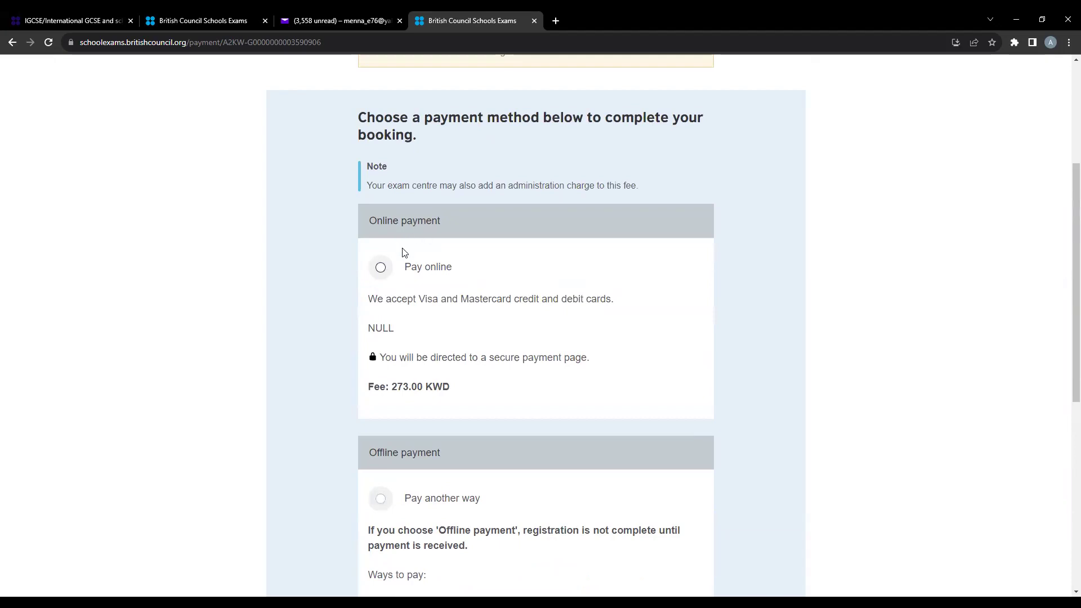
scroll(426, 285, "down", 4)
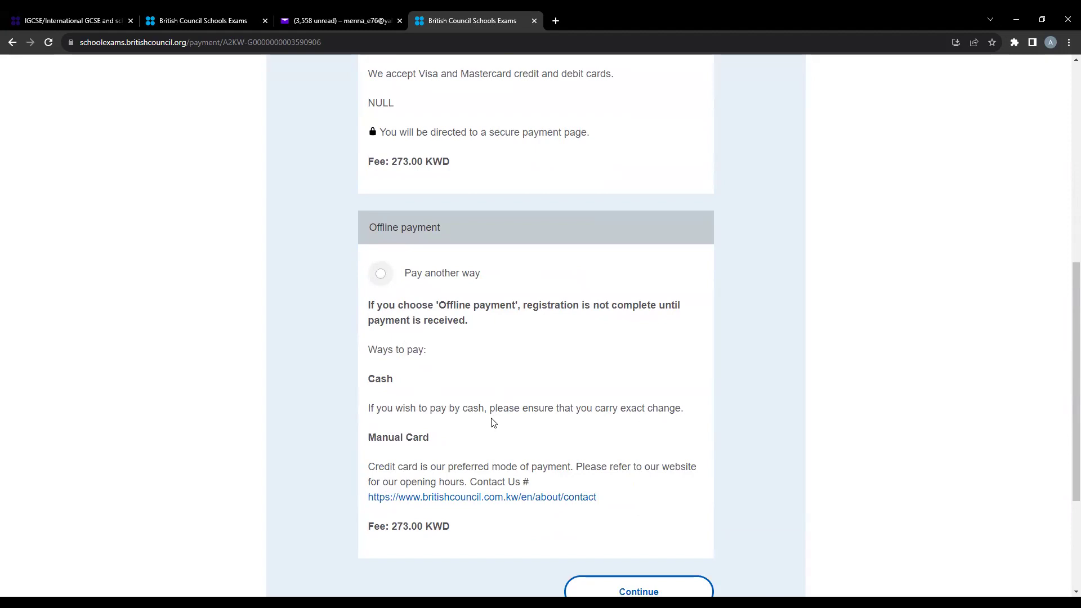
scroll(494, 422, "up", 3)
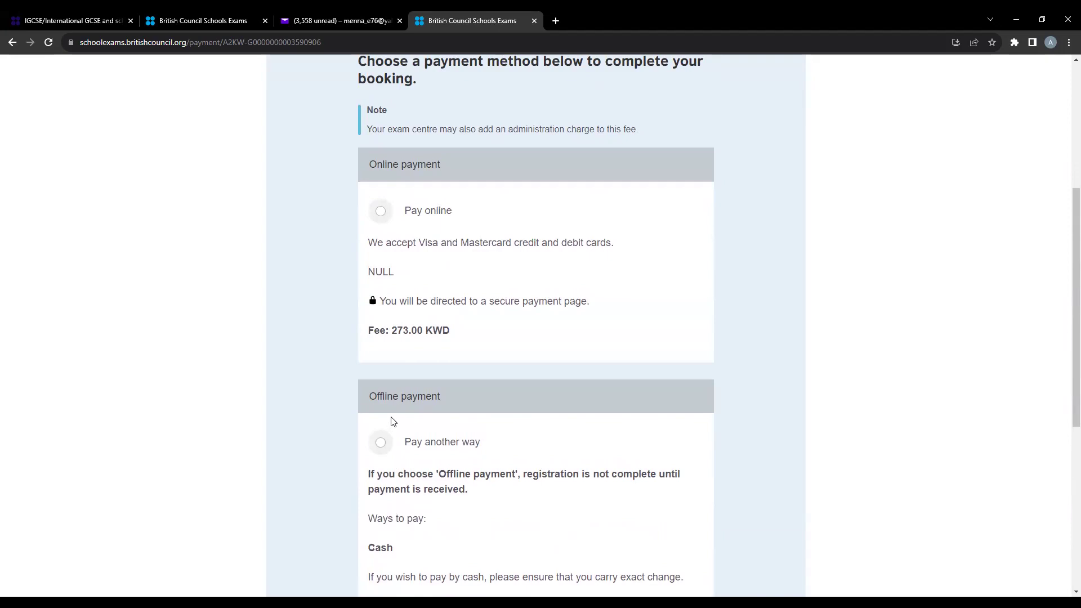
left_click(380, 211)
- Continue to the secure card checkout page
scroll(432, 265, "down", 6)
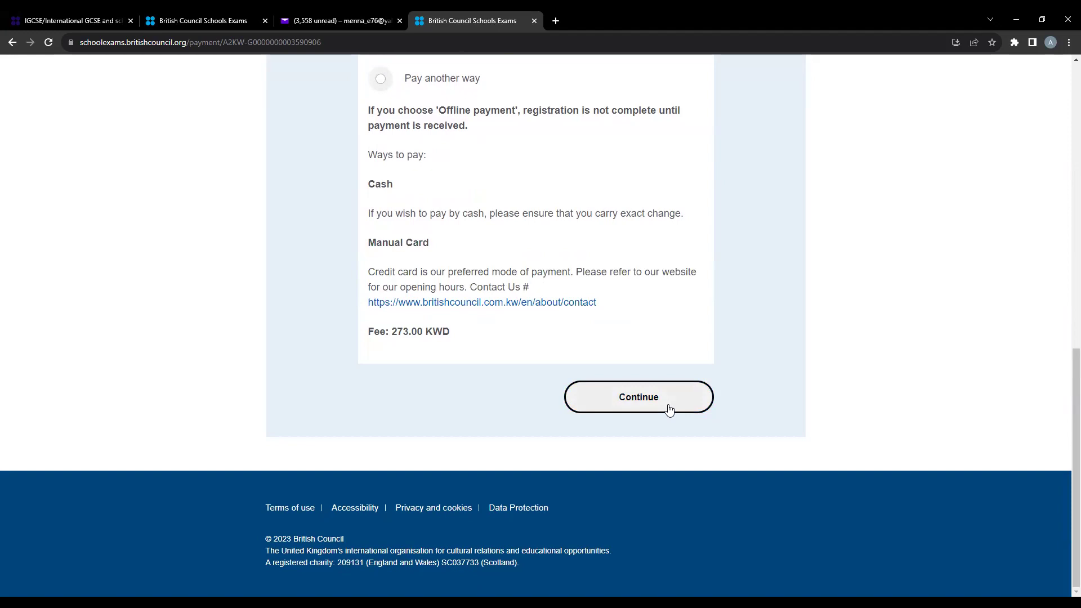
scroll(639, 402, "up", 11)
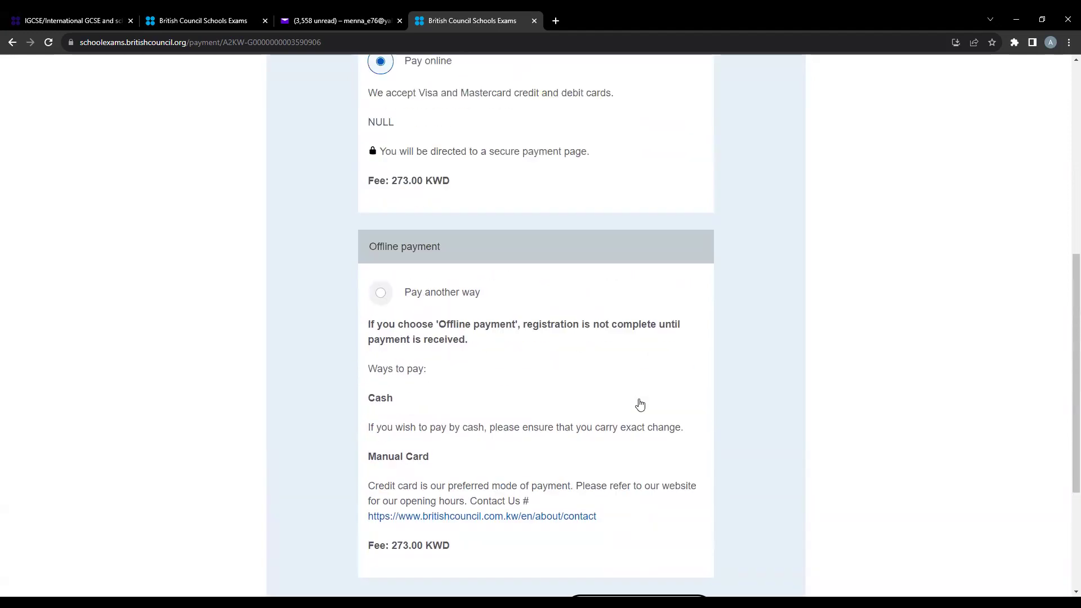
scroll(640, 402, "down", 11)
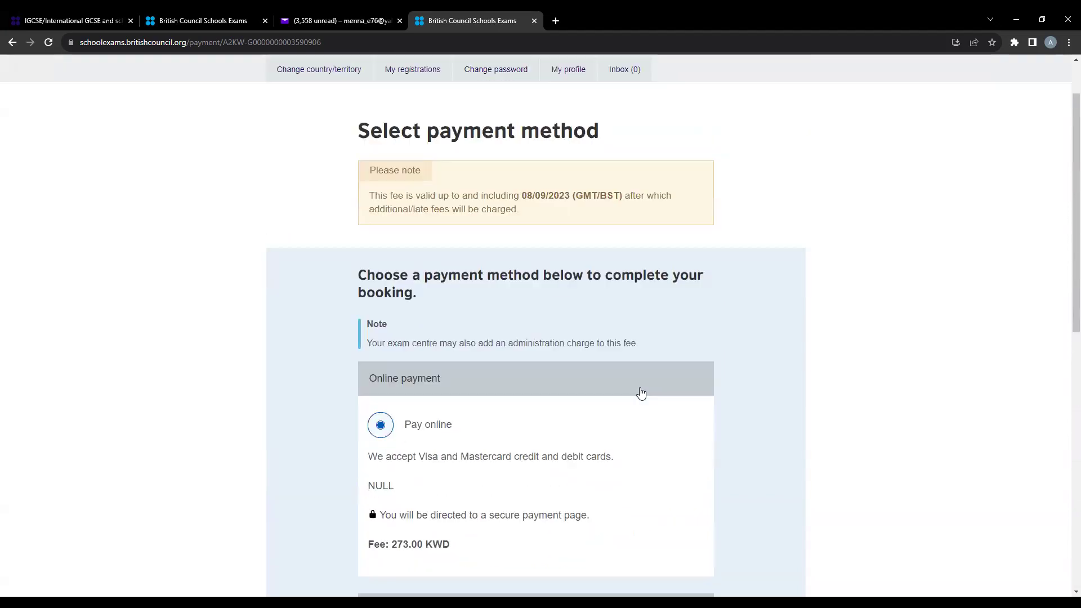
left_click(636, 398)
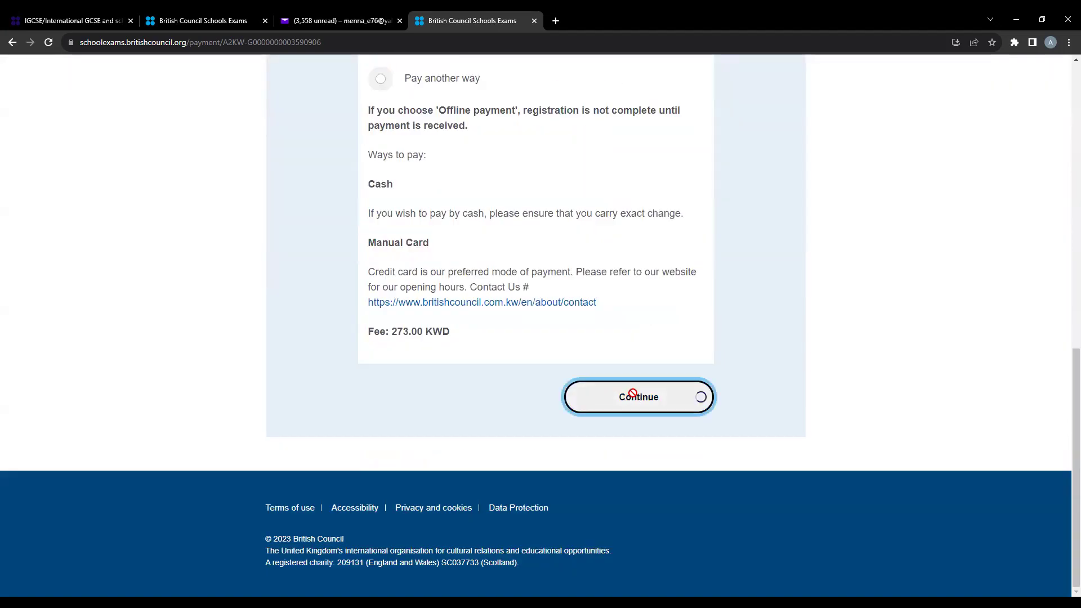
left_click(377, 145)
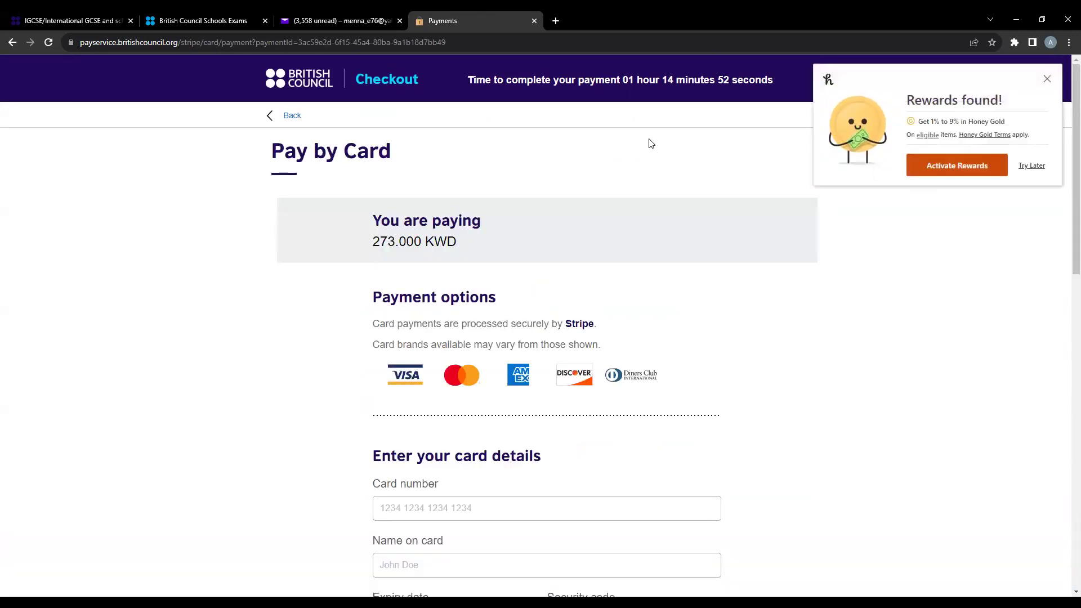
- Close the Honey 'Rewards found!' pop-up over the Pay by Card page
left_click(1046, 81)
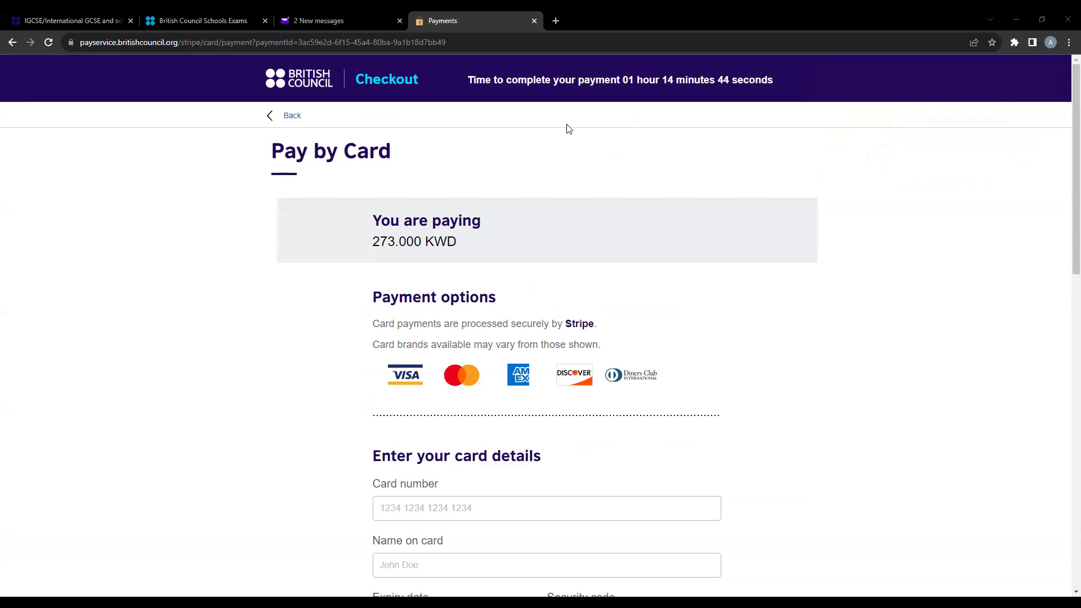
scroll(567, 128, "down", 9)
scroll(577, 127, "down", 4)
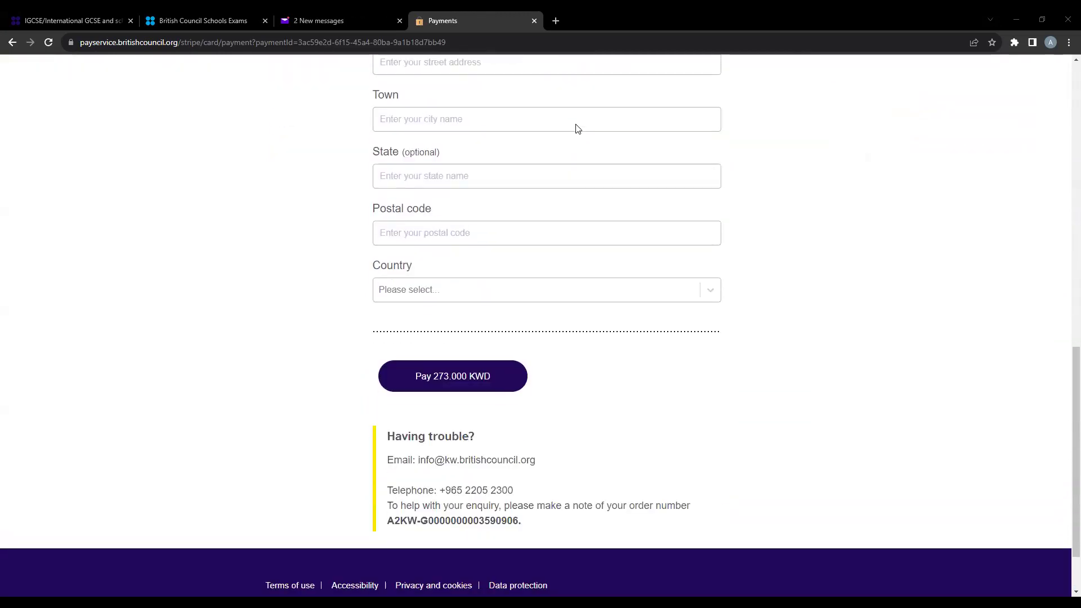
scroll(739, 273, "up", 13)
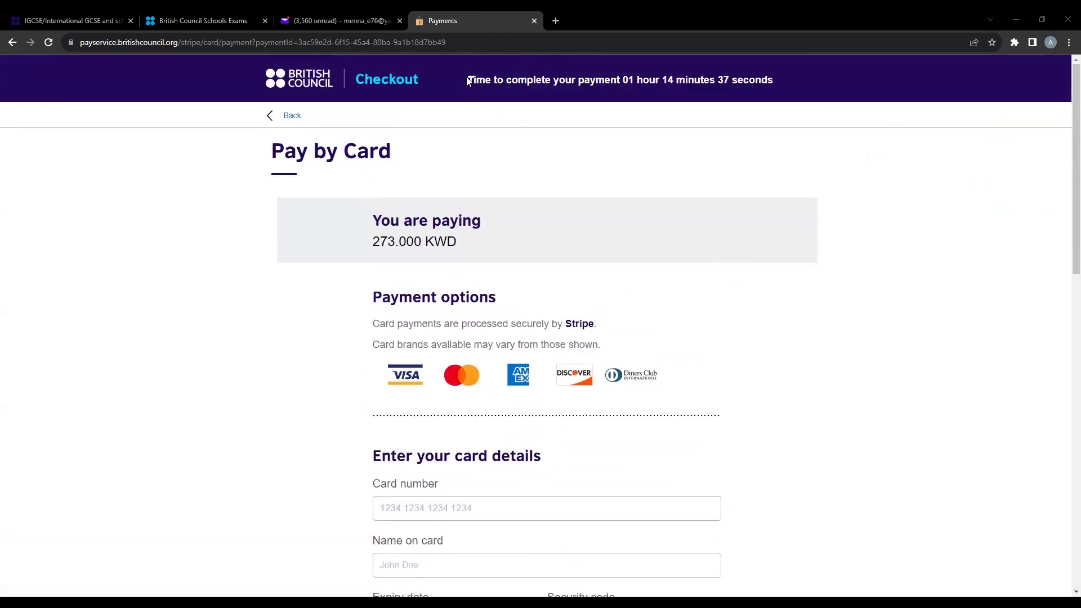
- Highlight the payment countdown and review the 273.000 KWD card details form
left_click_drag(467, 81, 777, 96)
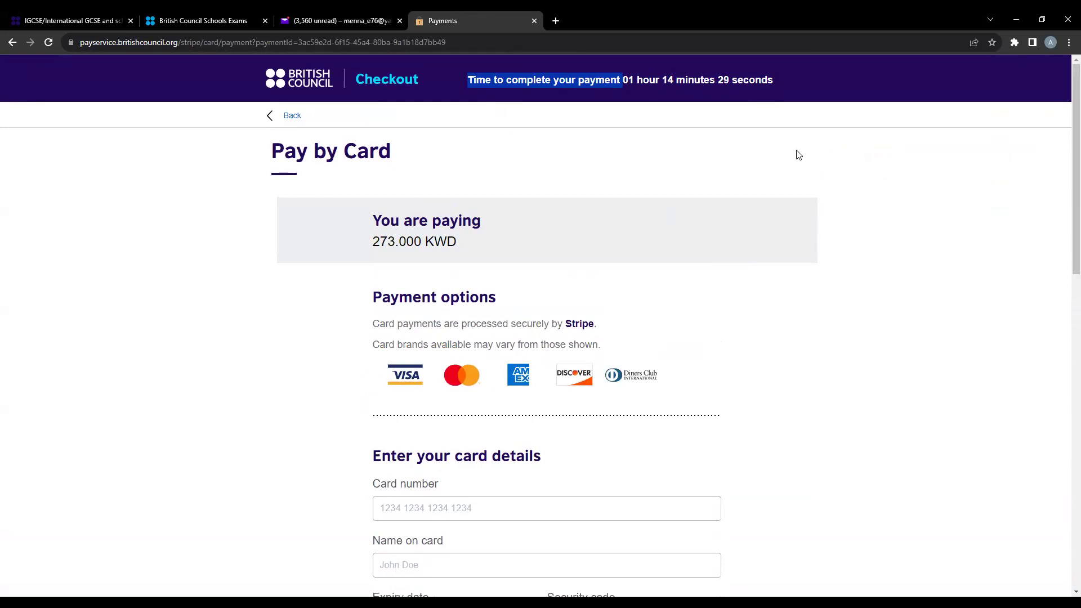
scroll(798, 158, "down", 1)
scroll(799, 162, "down", 1)
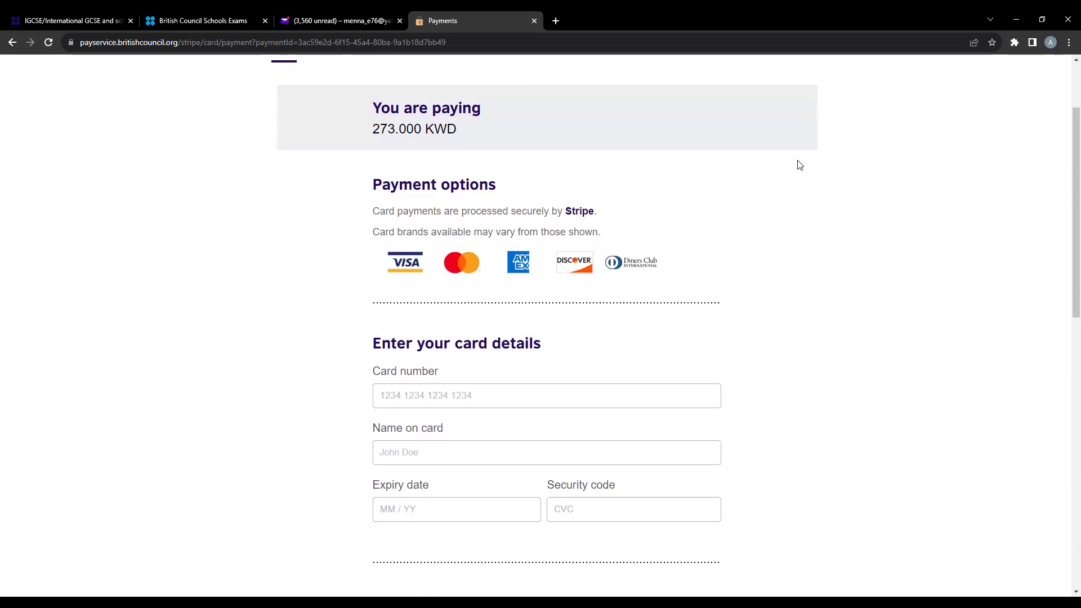
scroll(801, 165, "up", 2)
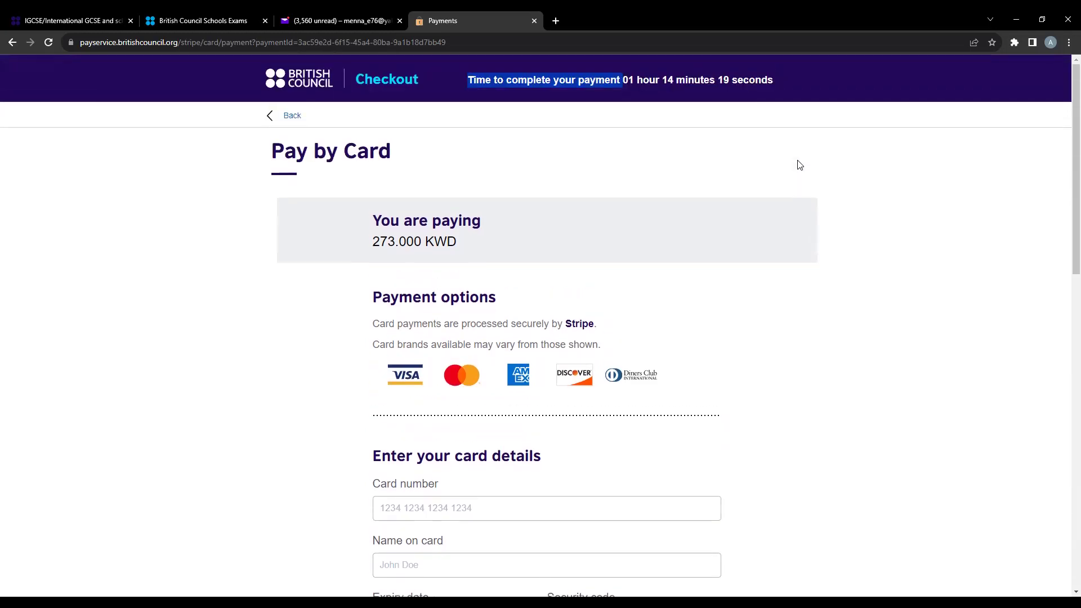